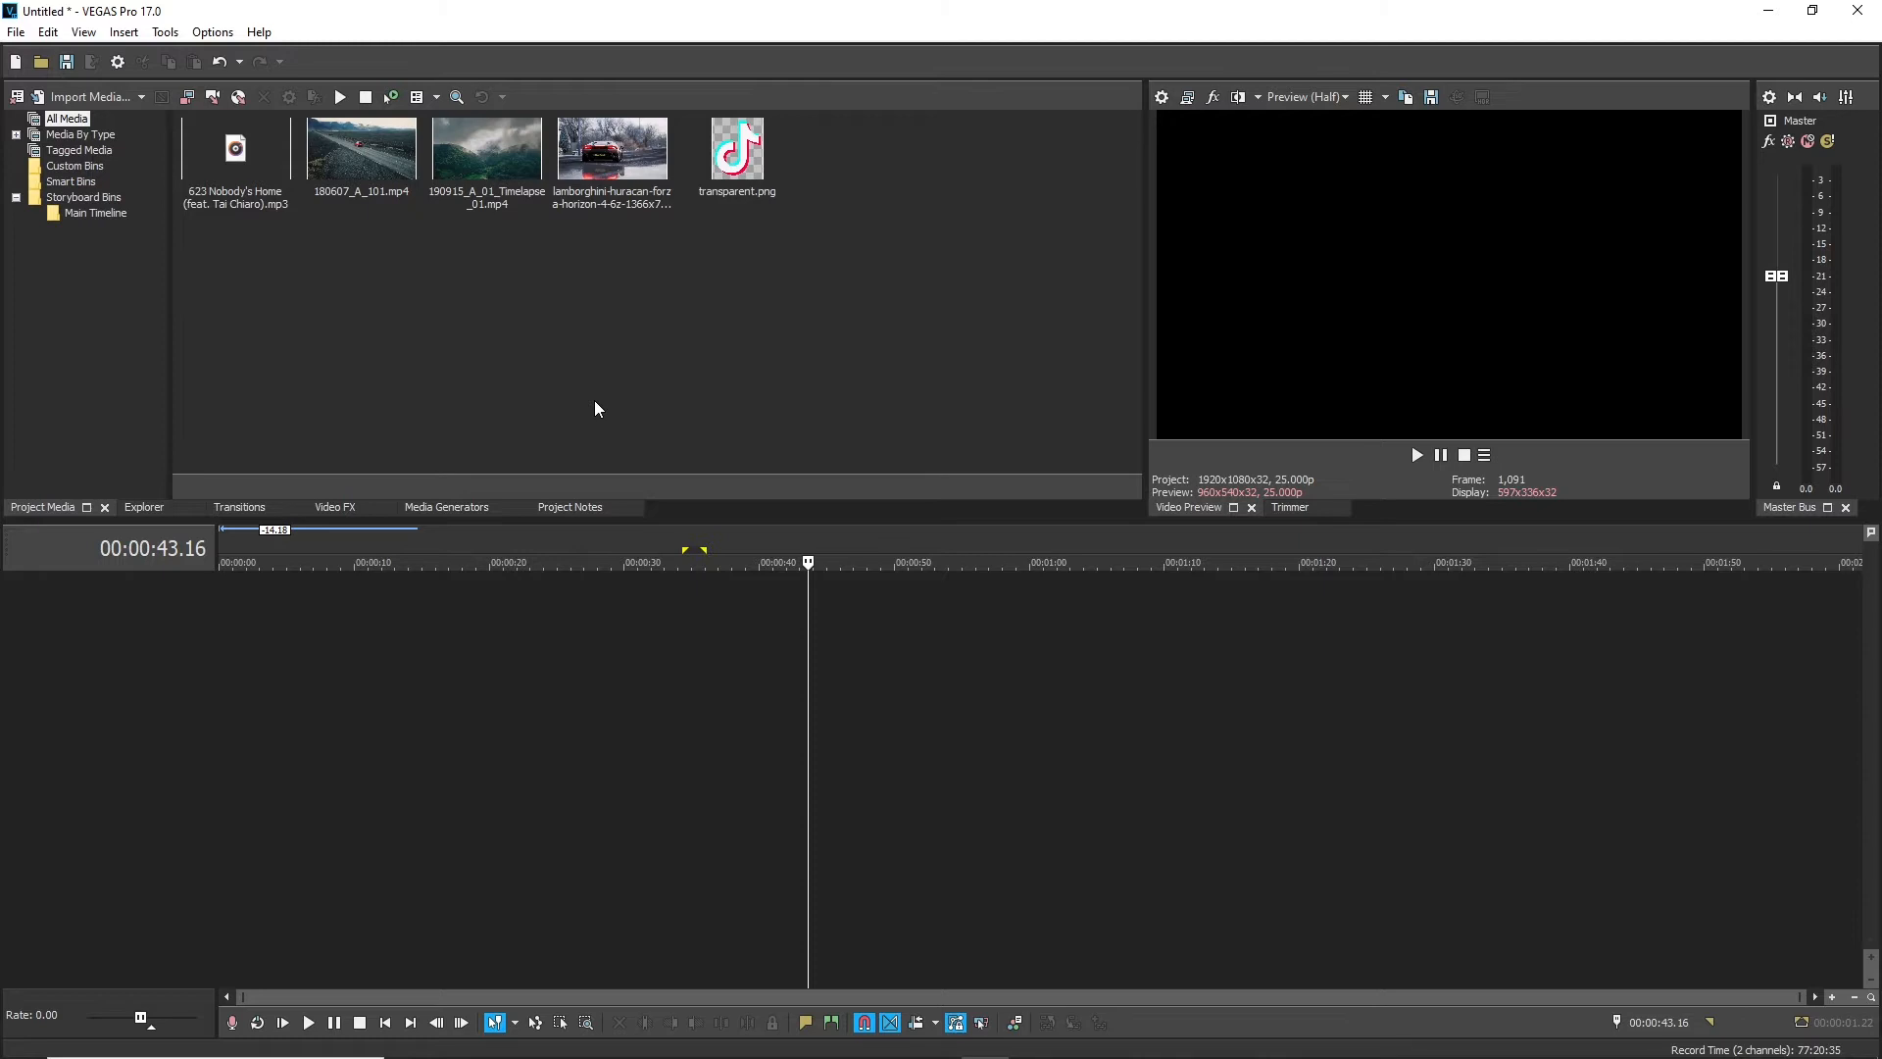
Step: Place 180607_A_101.mp4 and 190915_A_01_Timelapse_01.mp4 back to back from the start of the timeline
left_click_drag(441, 723, 364, 686)
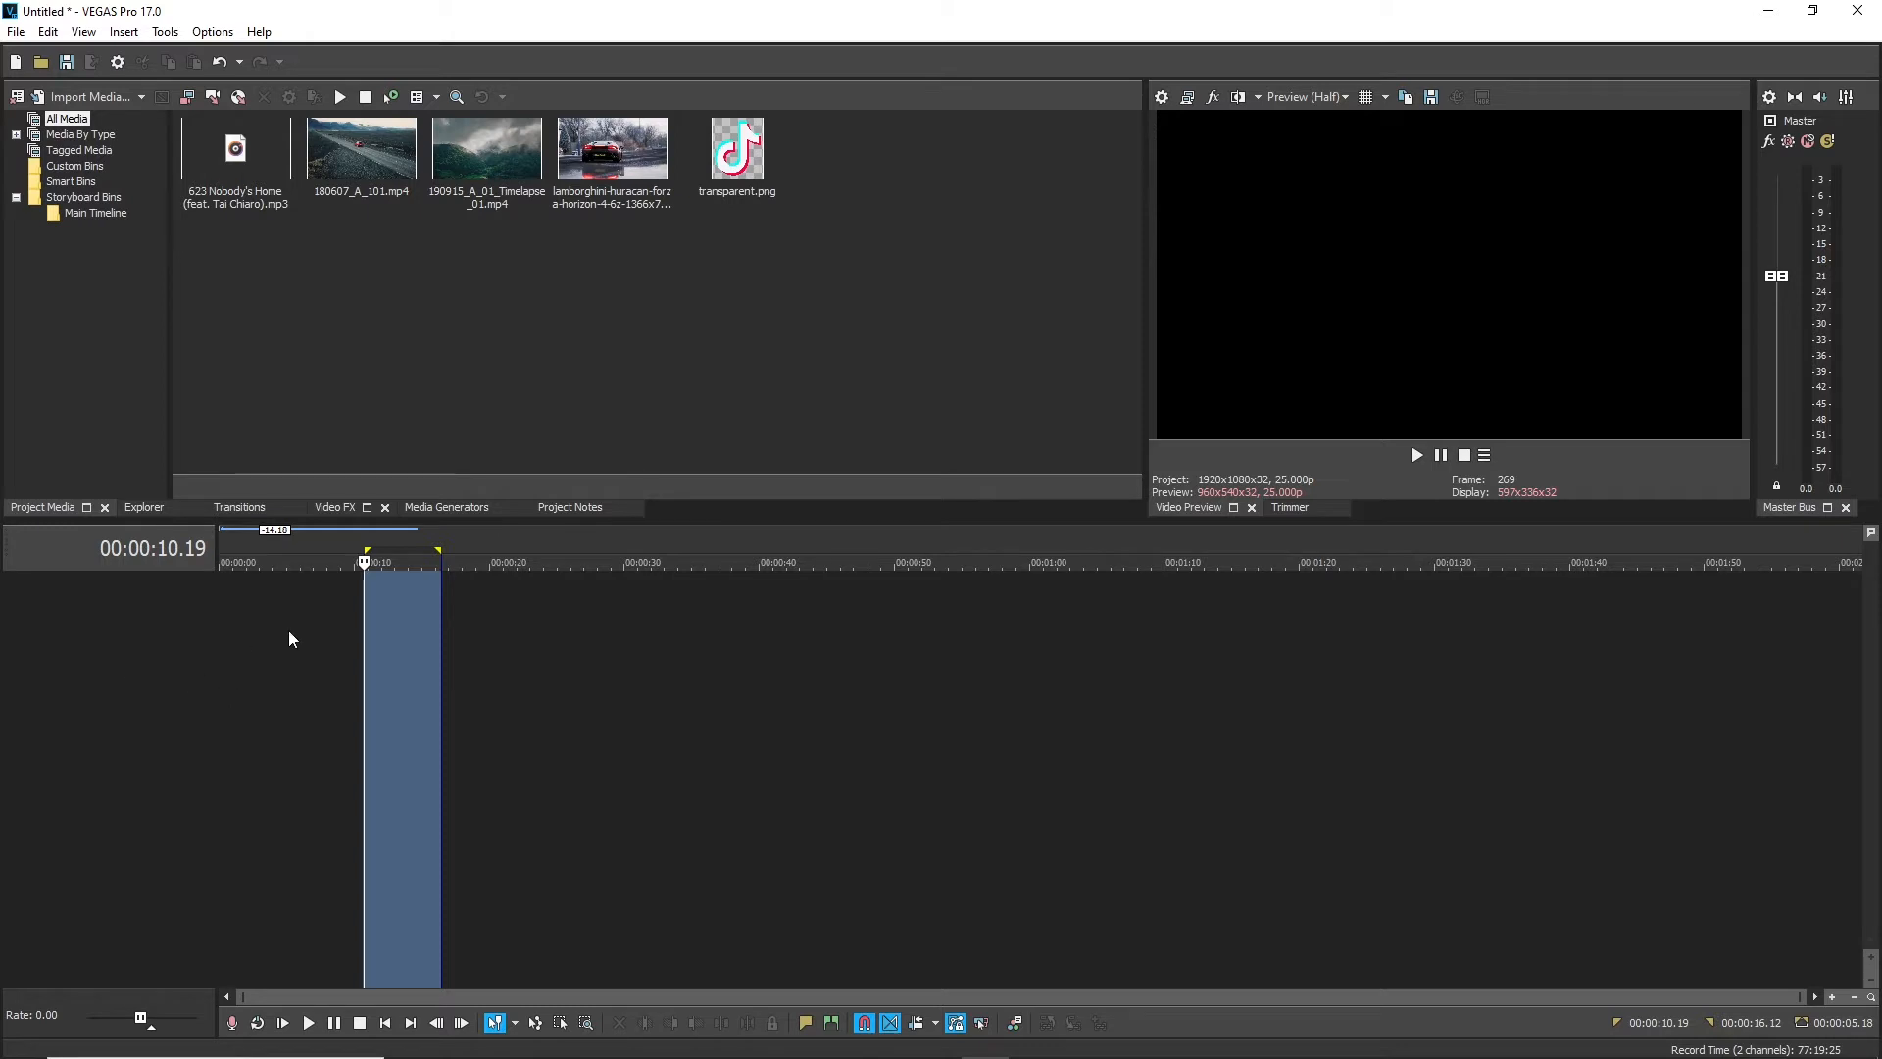
left_click(584, 748)
left_click_drag(361, 152, 167, 680)
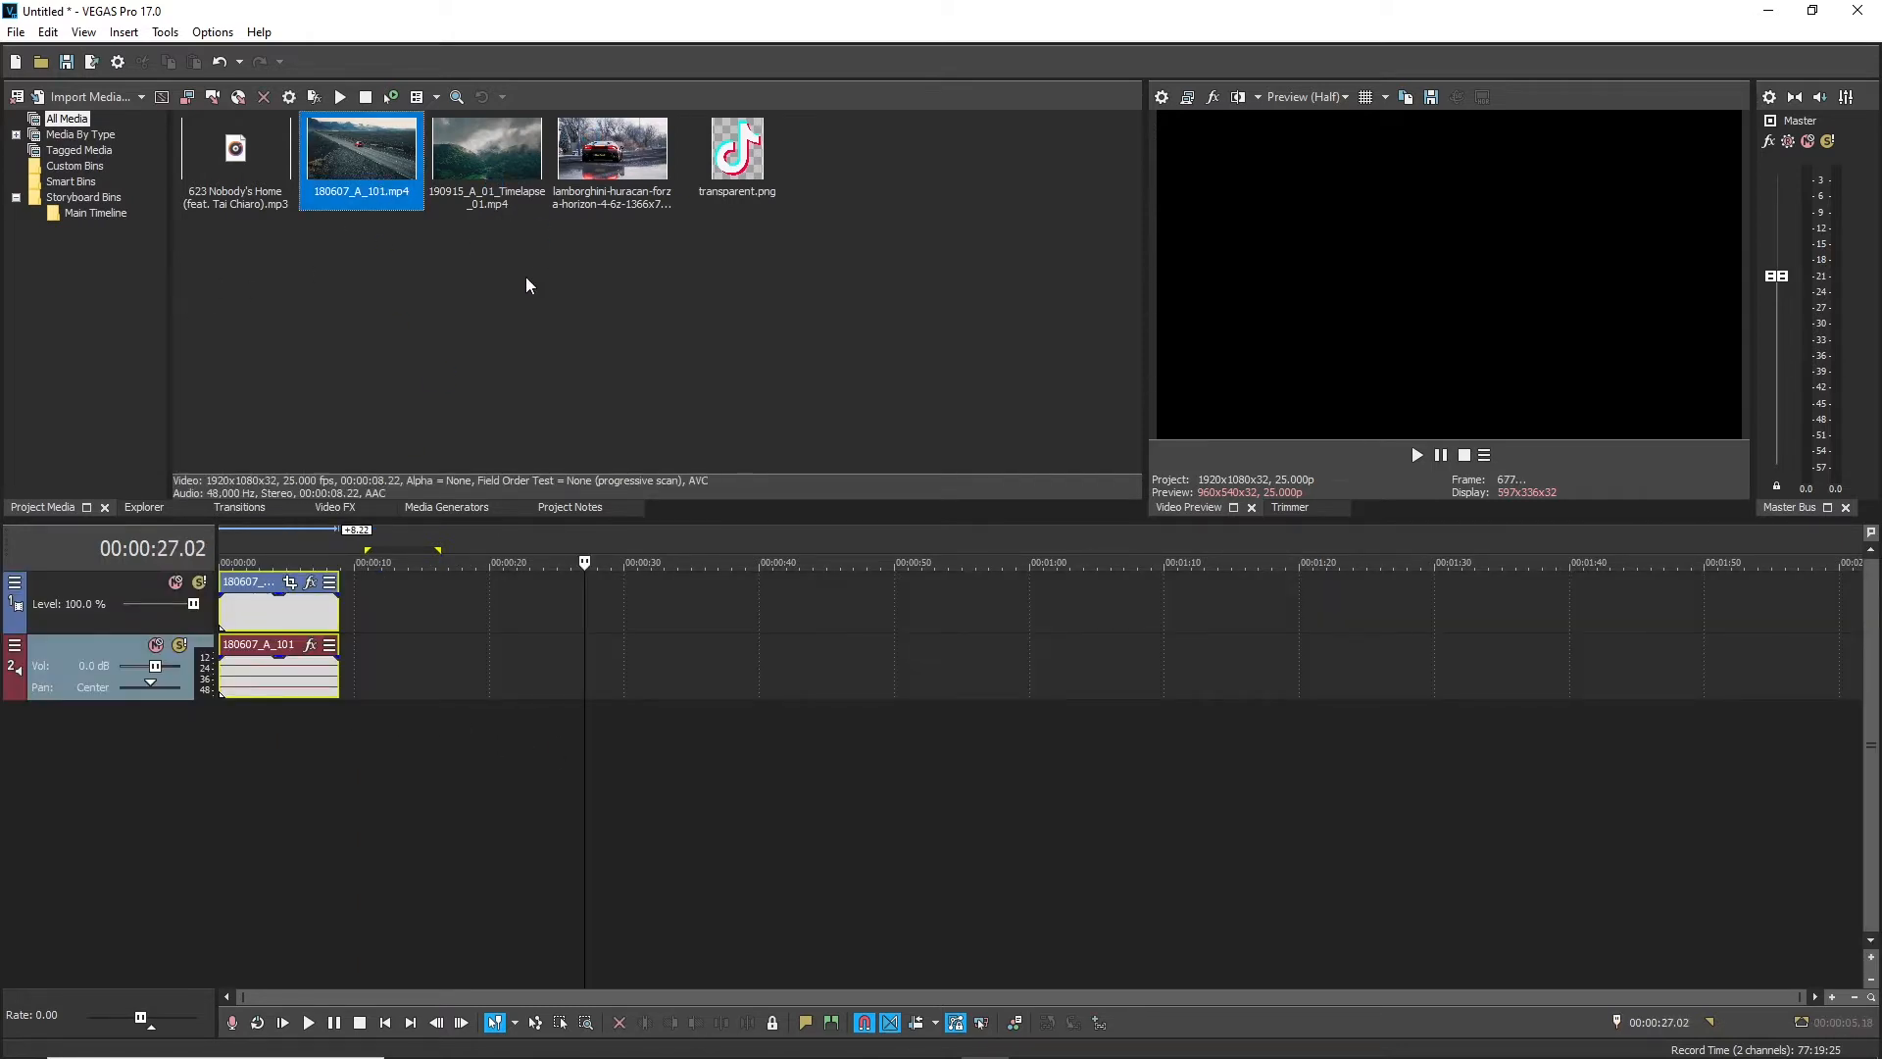
left_click_drag(487, 152, 285, 616)
left_click_drag(540, 616, 302, 609)
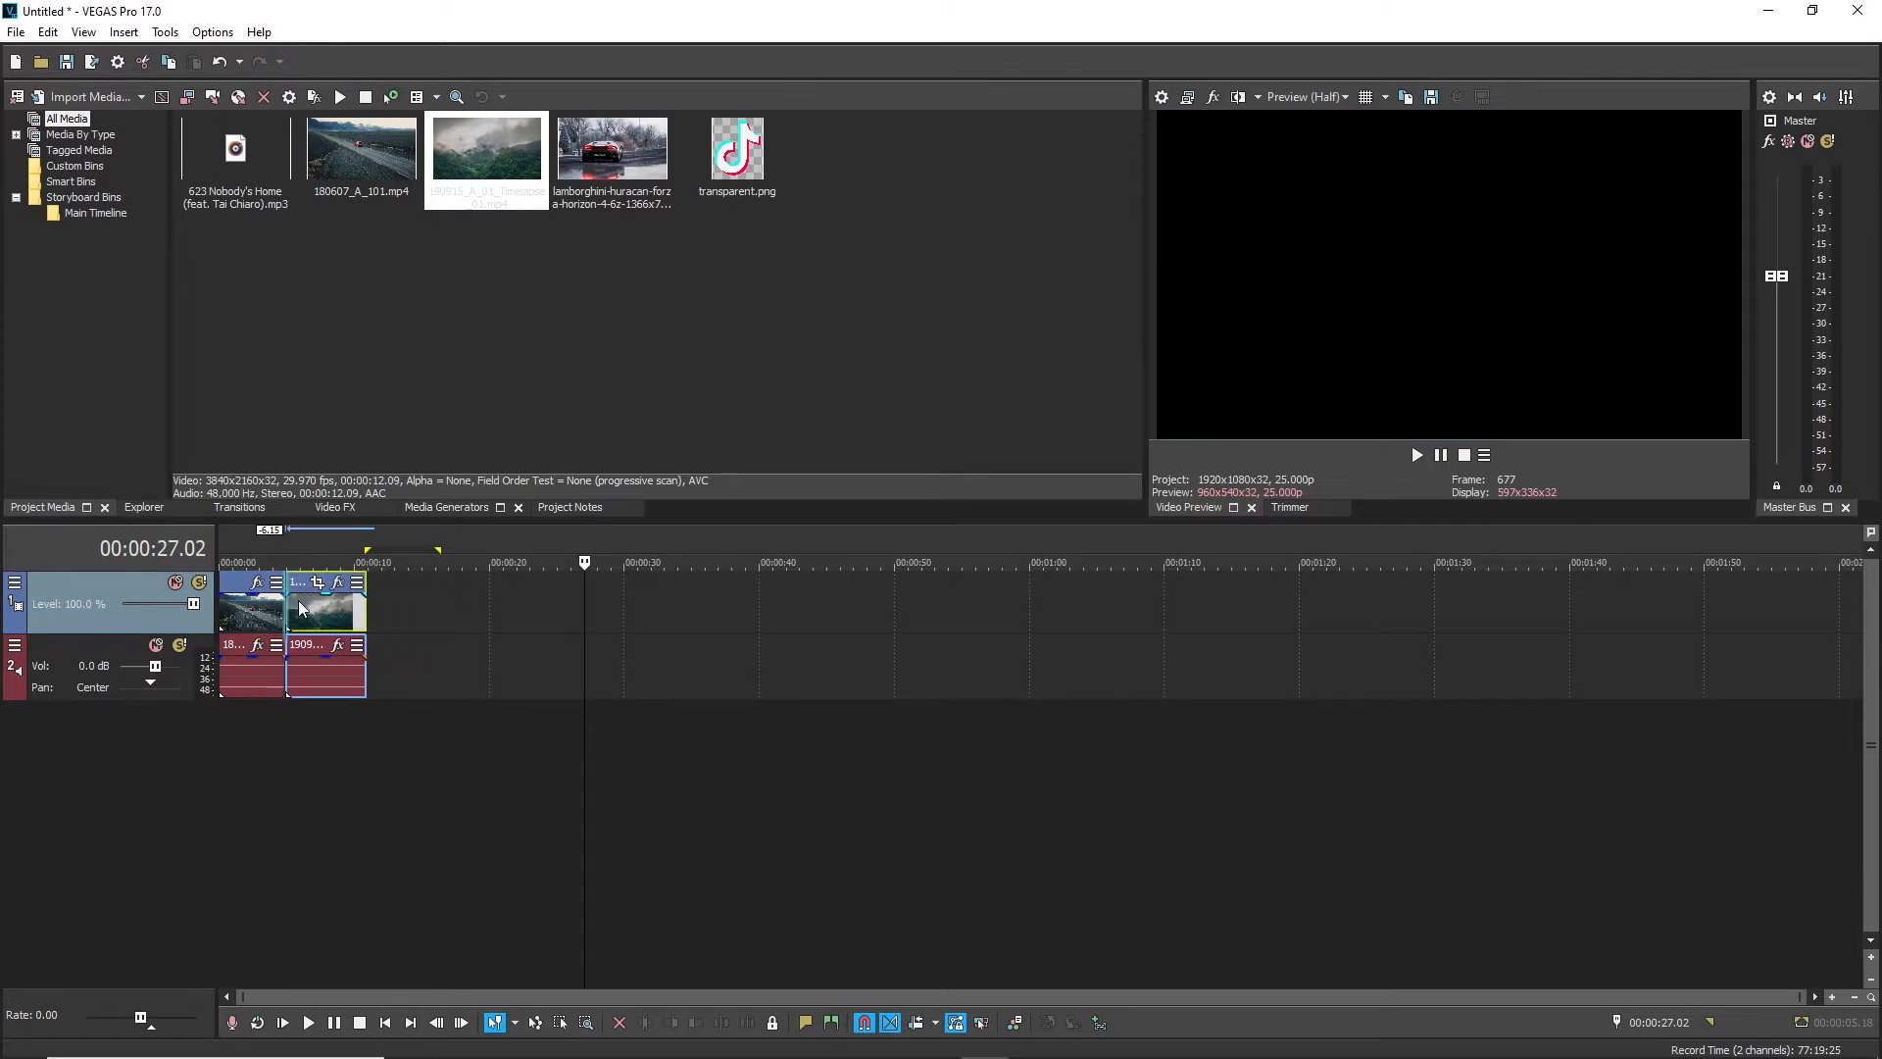
left_click(461, 677)
left_click_drag(405, 763, 396, 763)
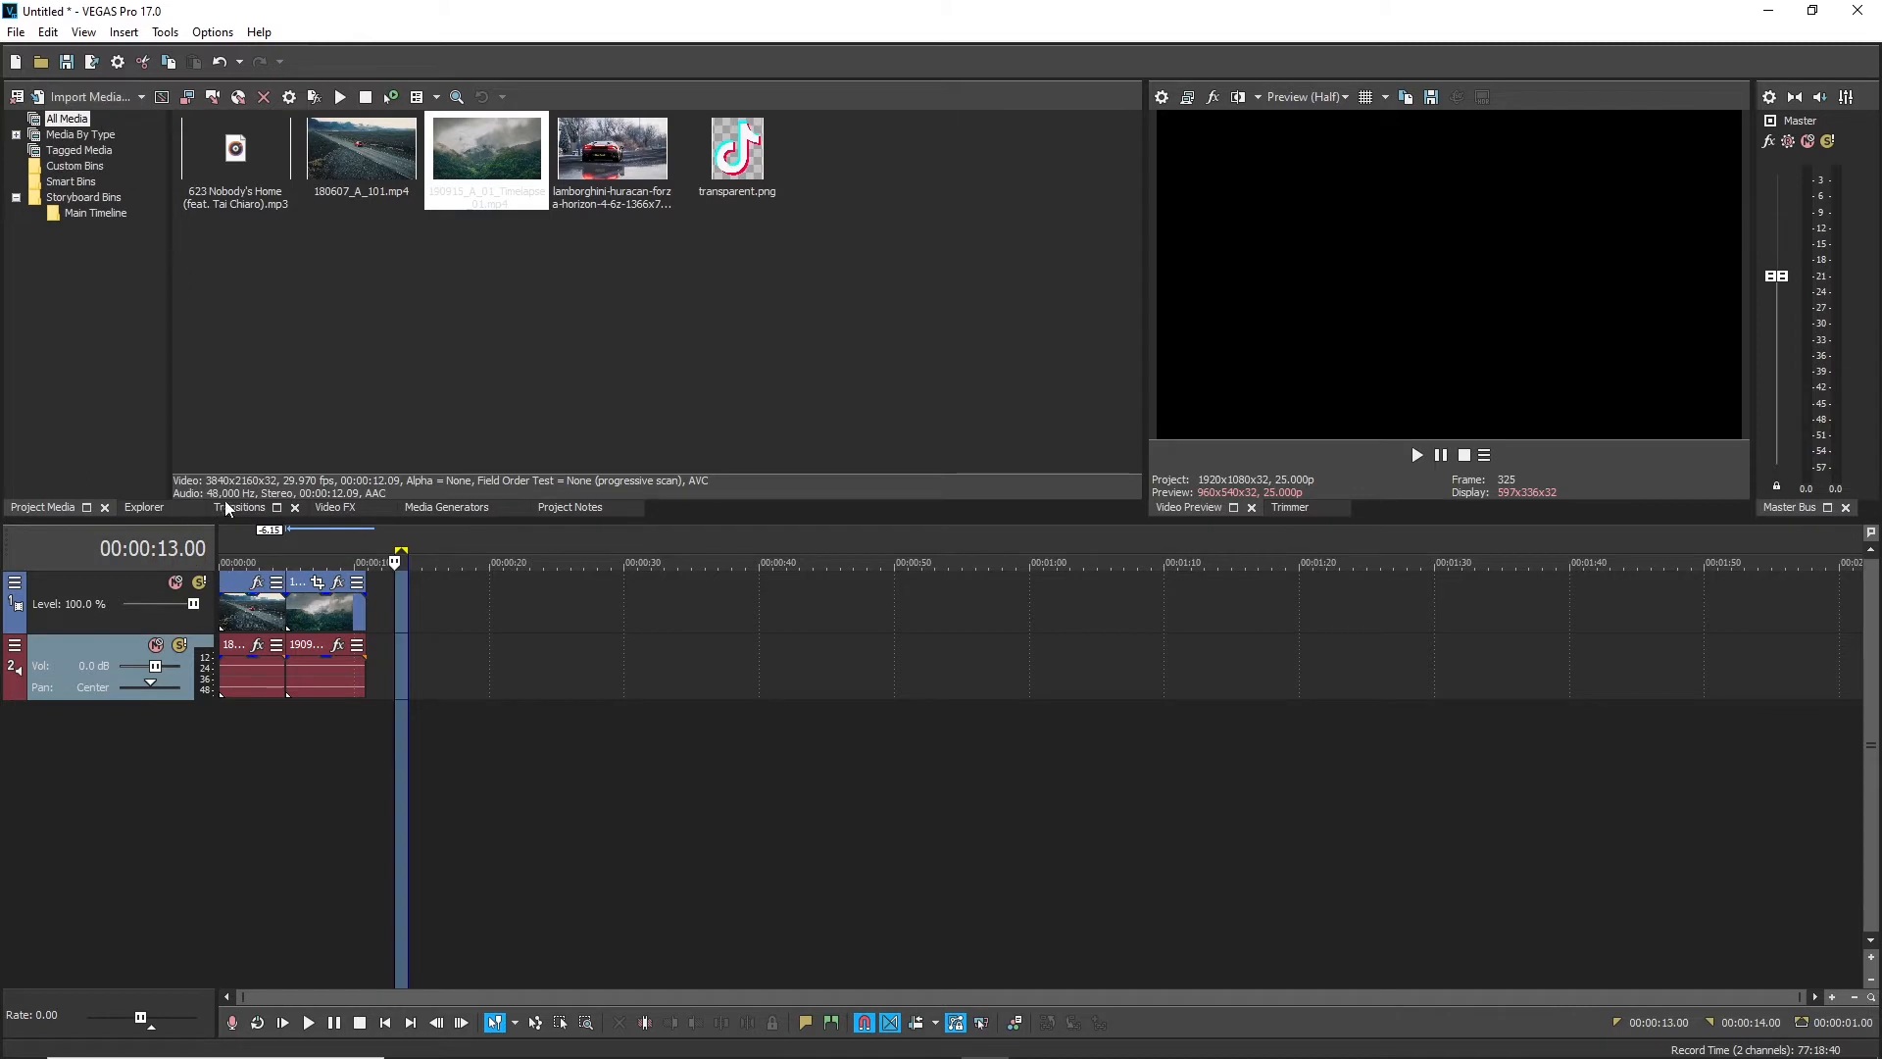
Step: Browse the transition presets and apply the default Barn Door transition where the two video clips meet
left_click(263, 512)
left_click(80, 370)
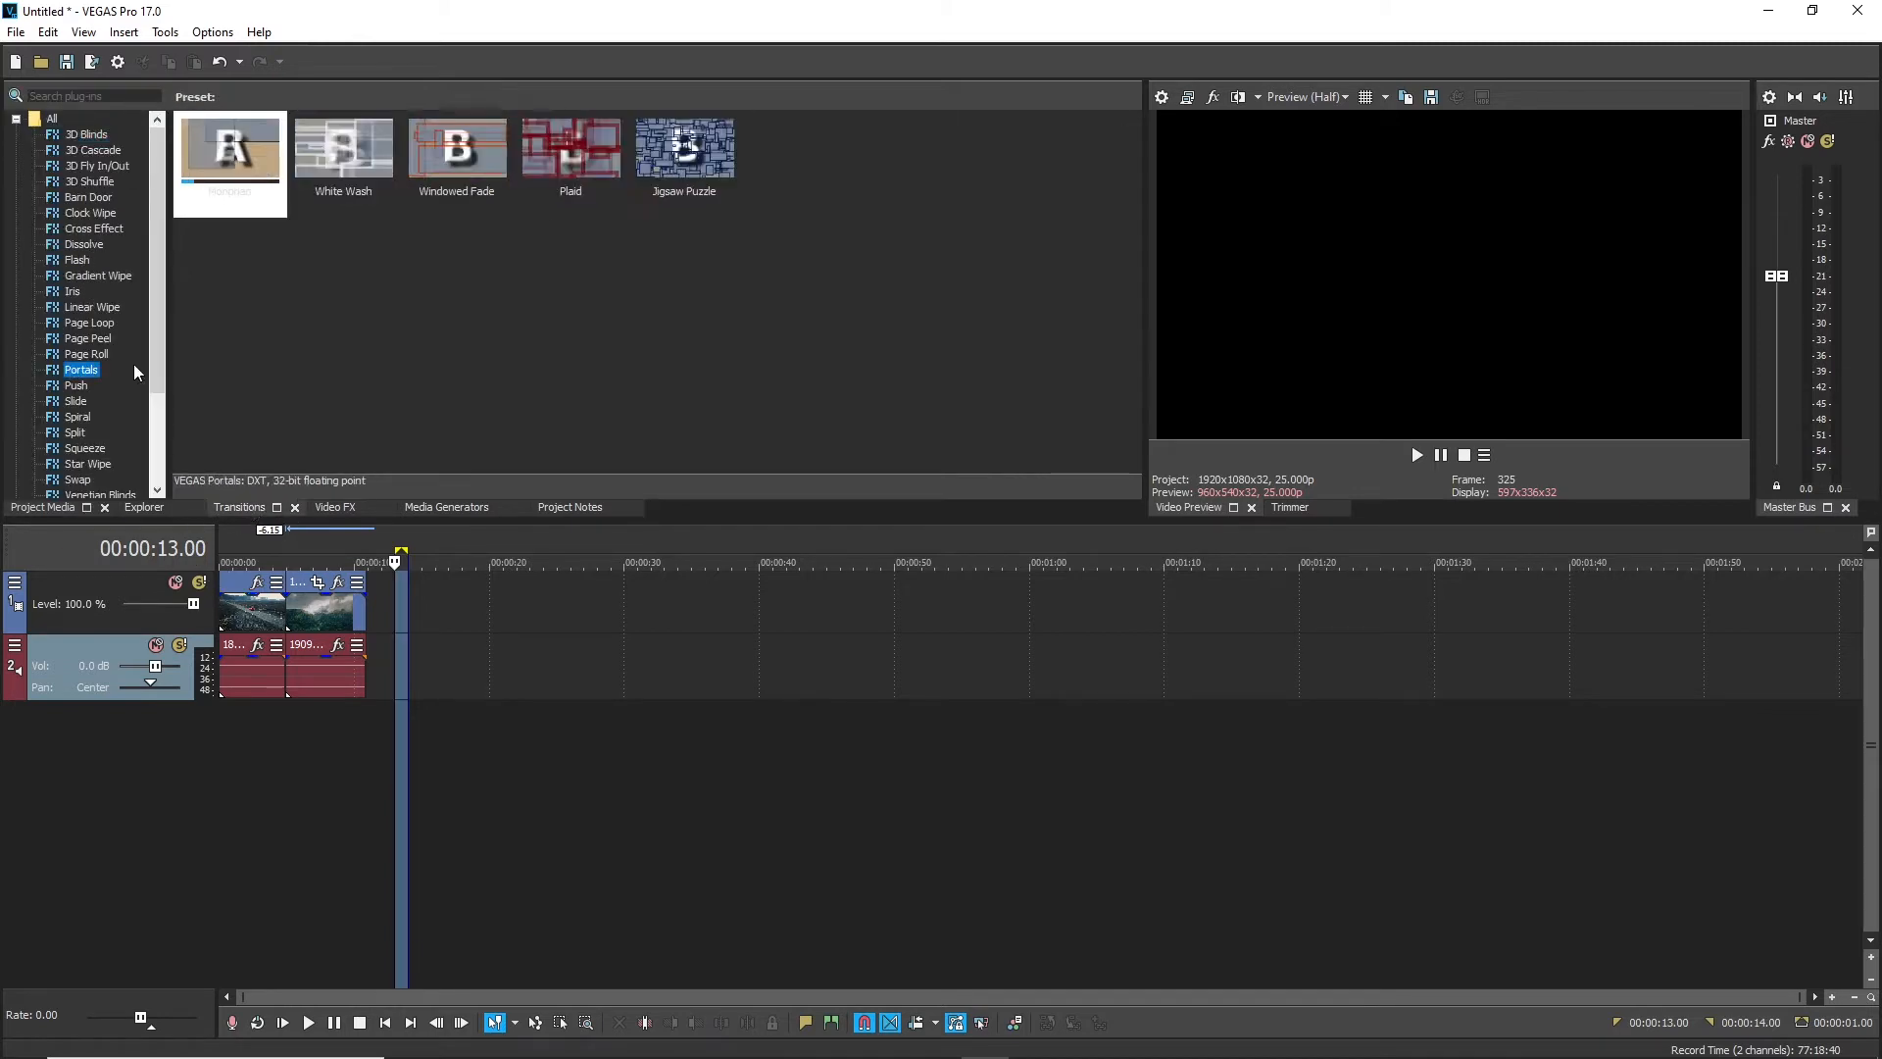
left_click(107, 229)
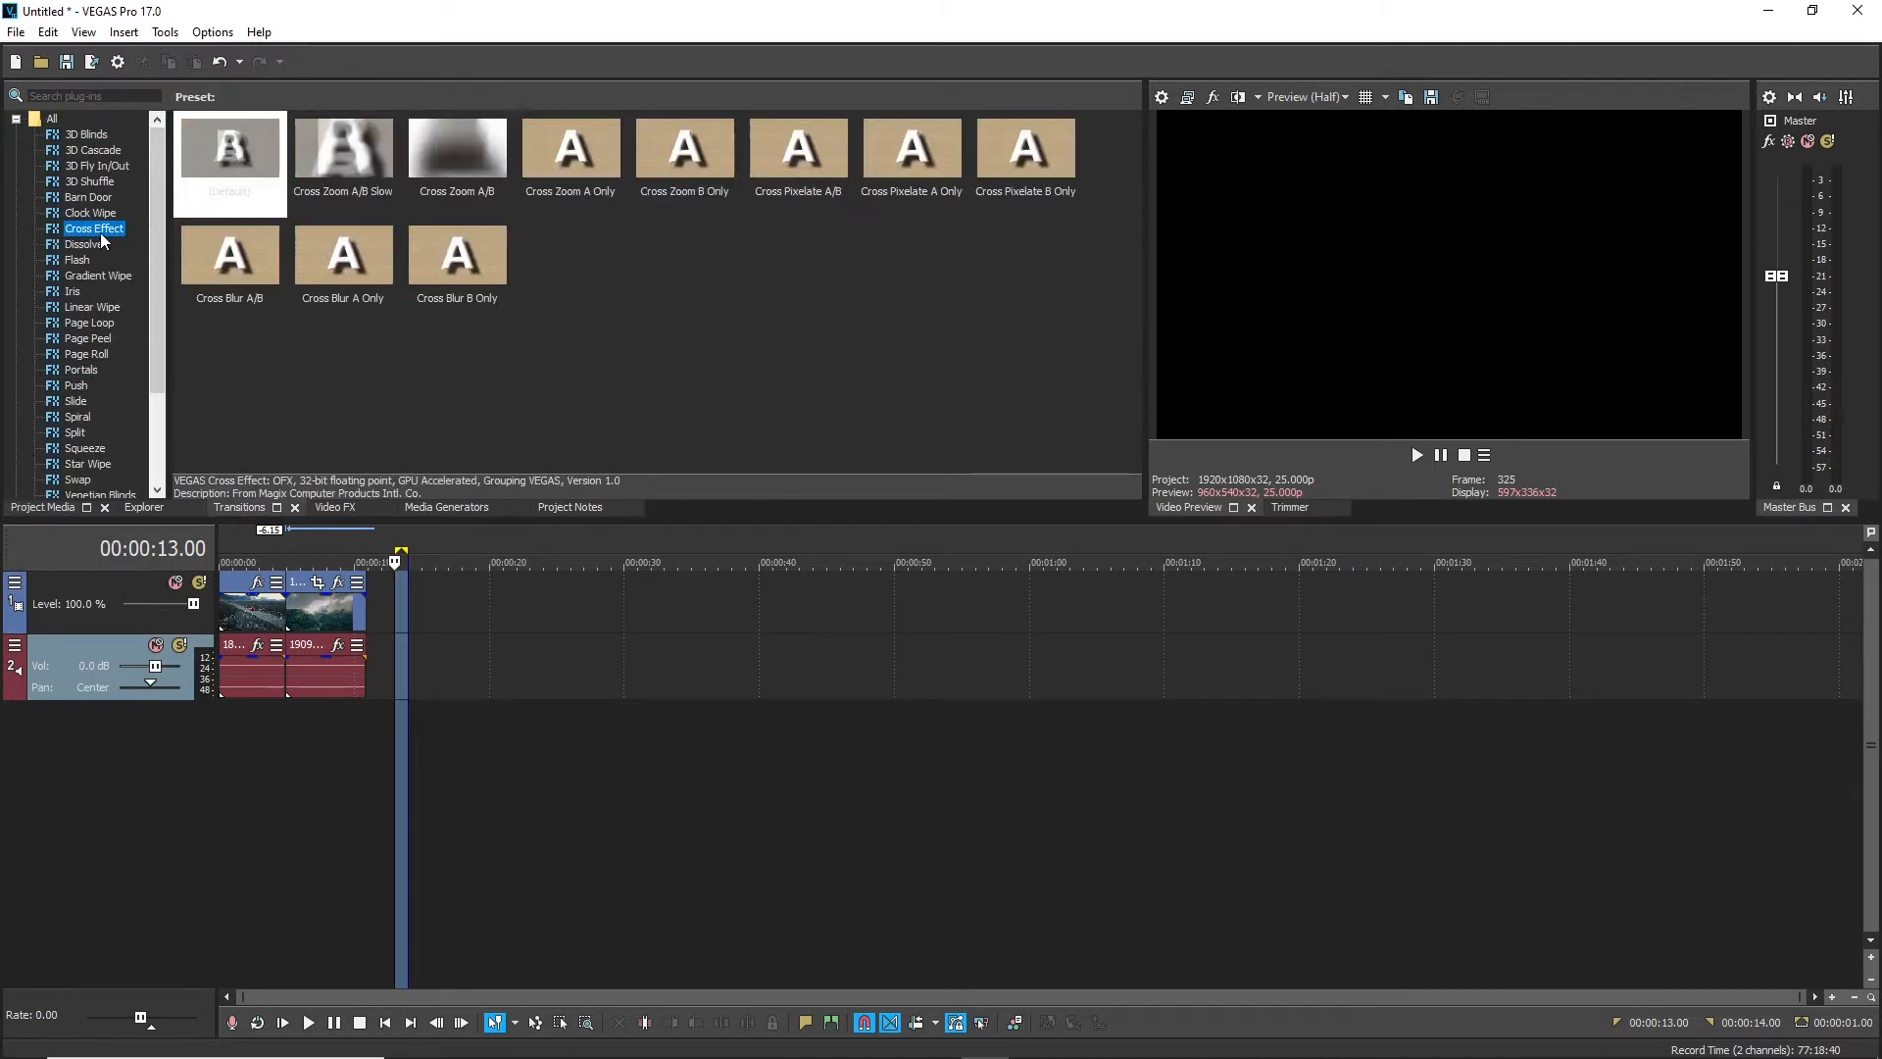
key("Up")
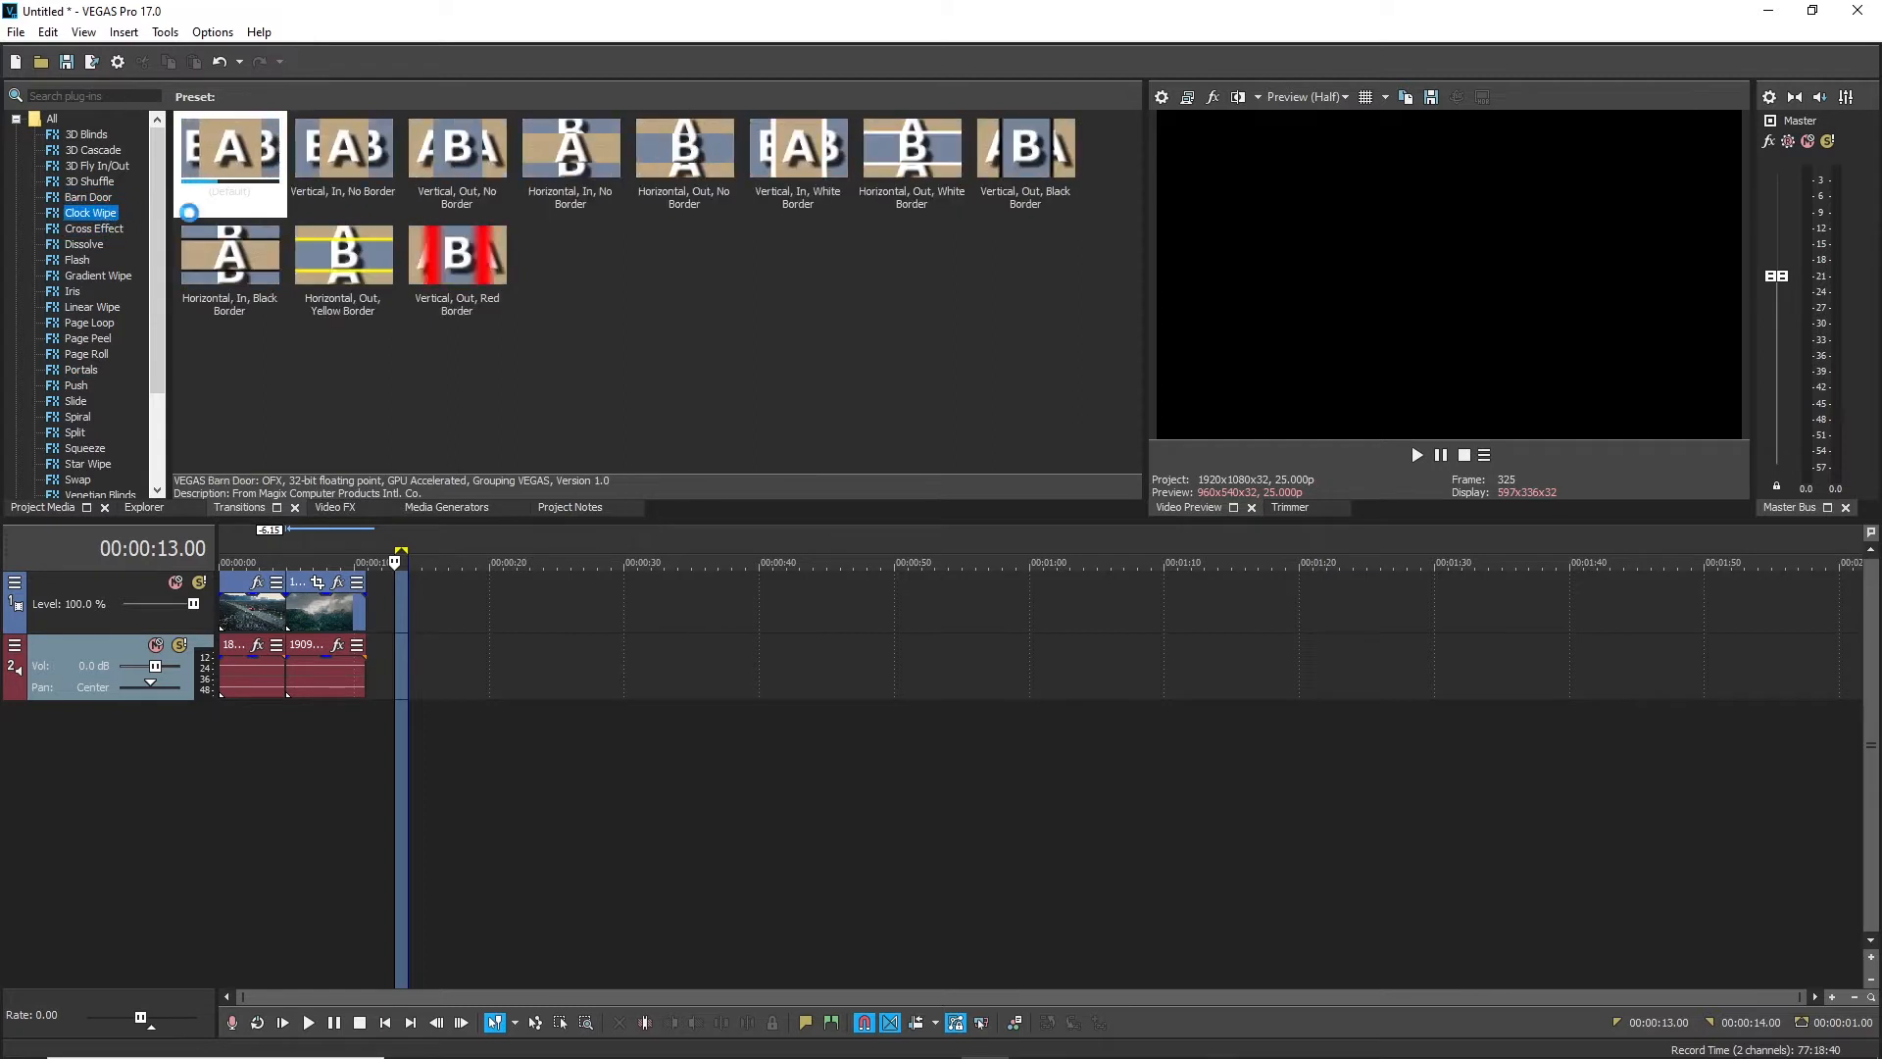
left_click(103, 202)
left_click_drag(233, 162, 298, 694)
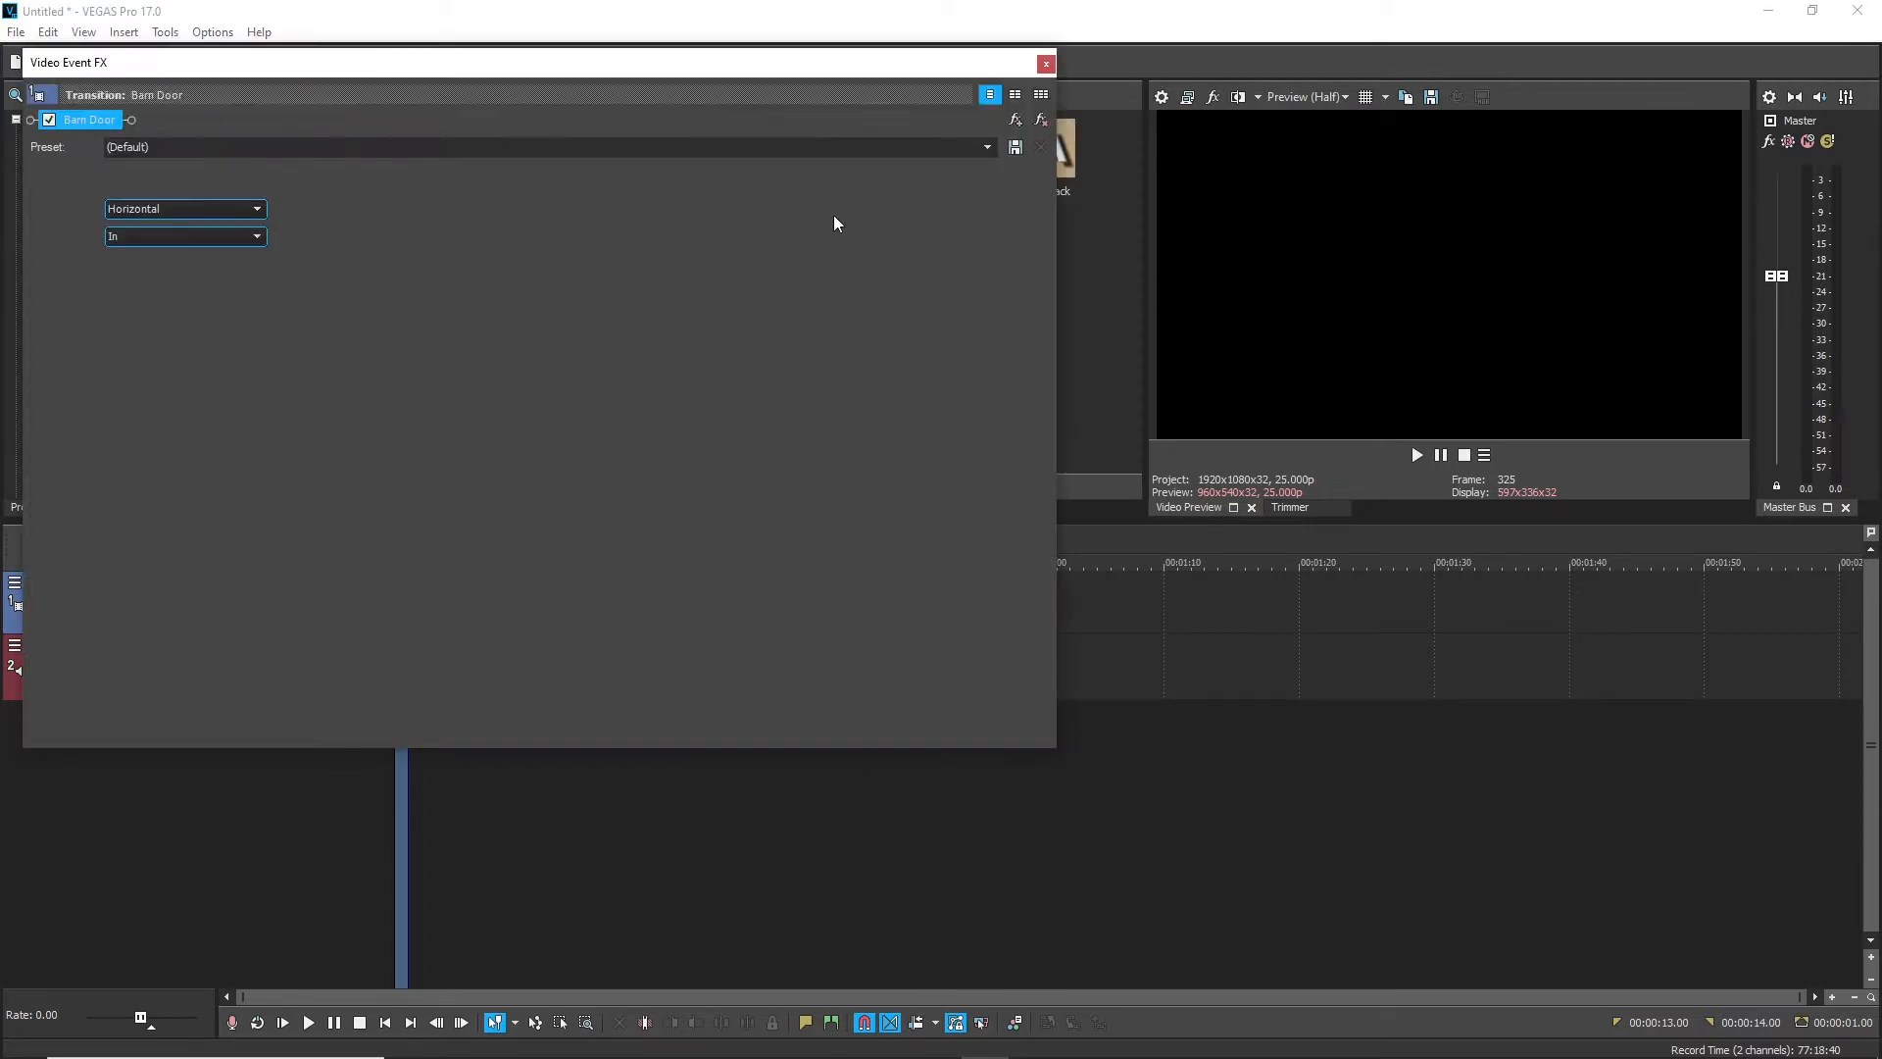
Step: Set the Barn Door transition's preset to Vertical, In, No Border and place the playhead at 00:00:04.12
left_click(987, 147)
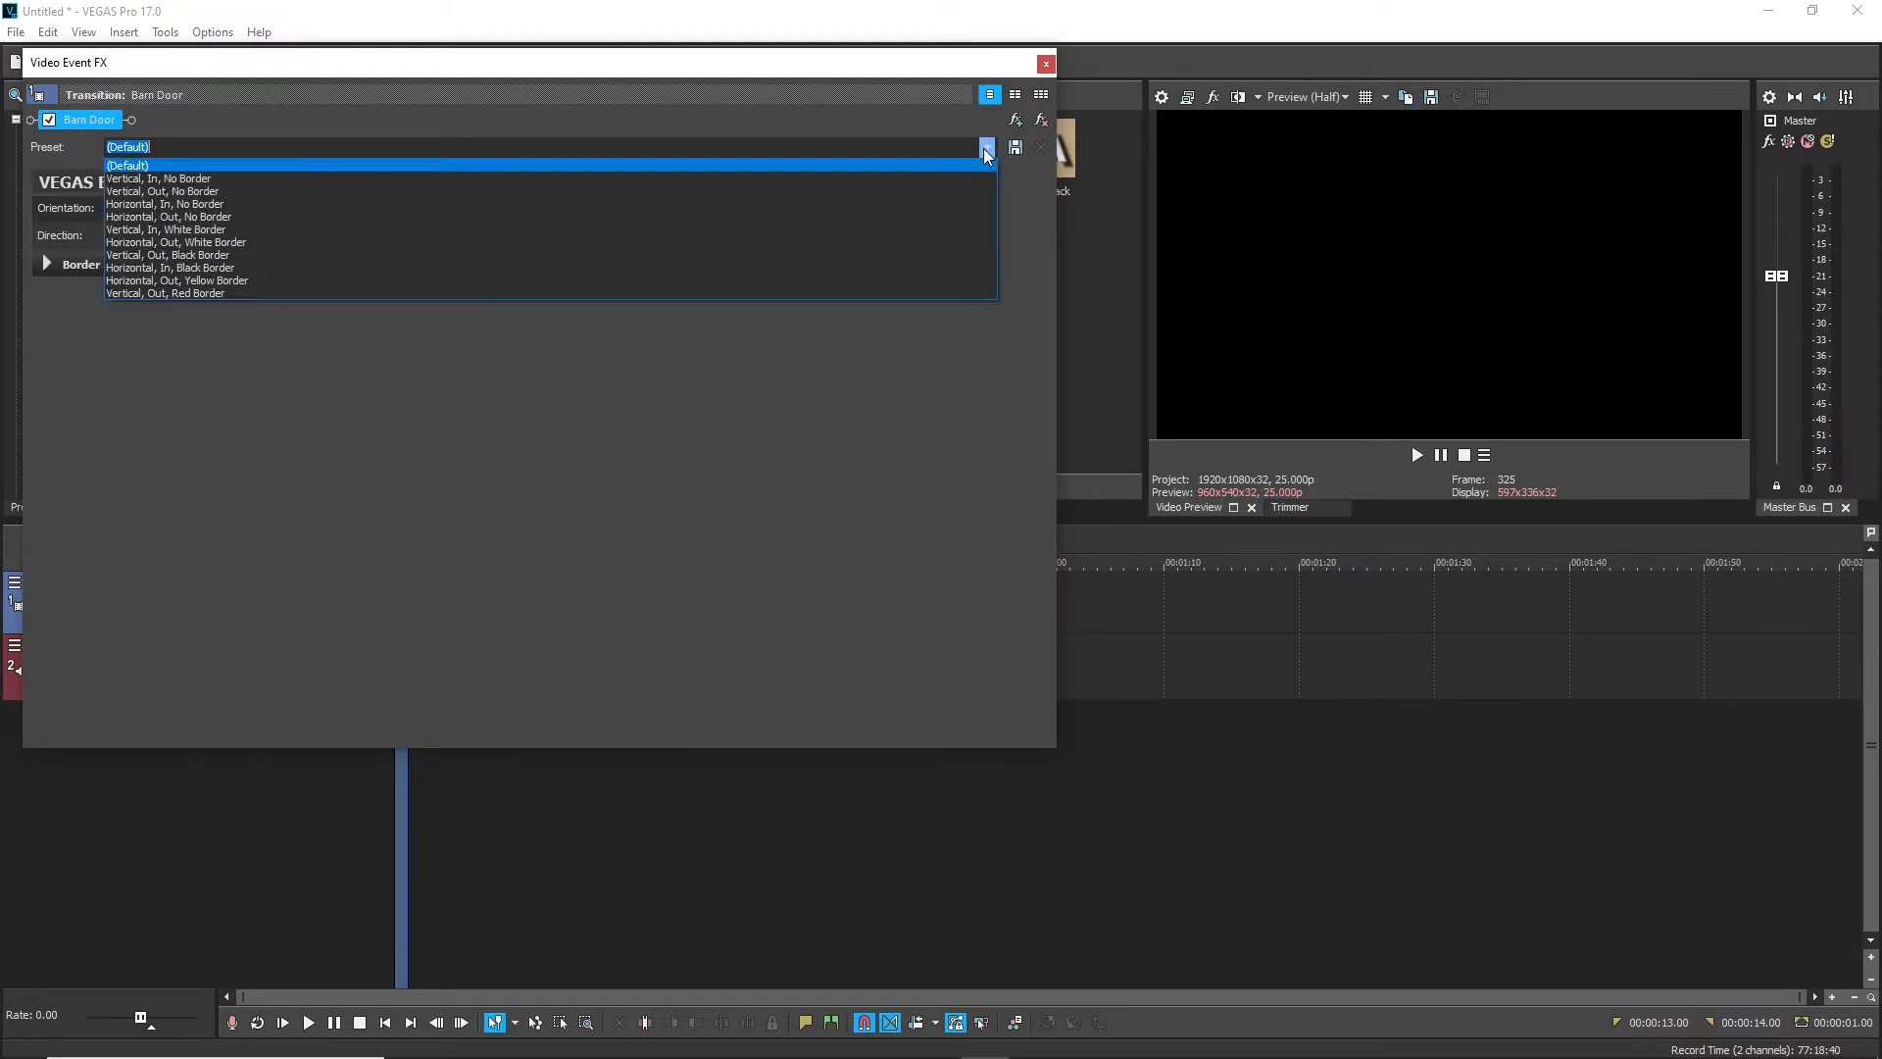
left_click(810, 178)
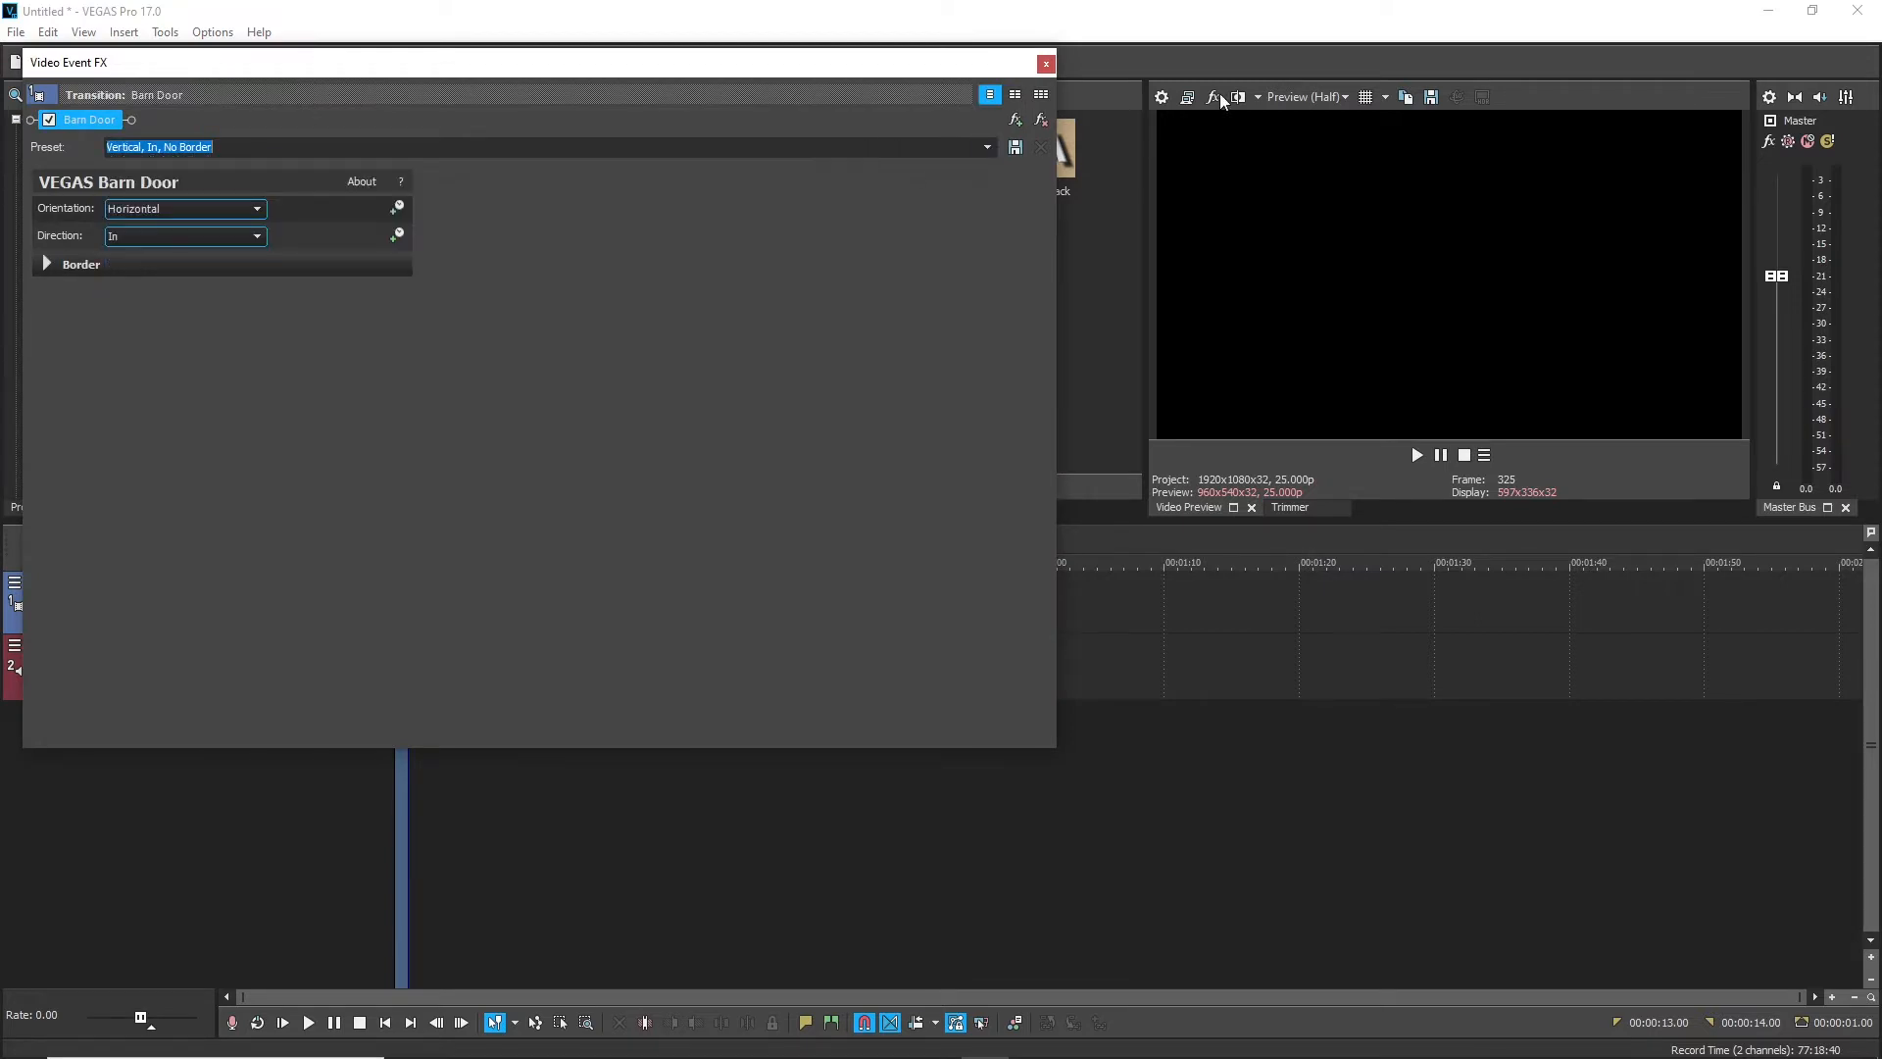
left_click(1046, 64)
left_click(804, 841)
left_click(281, 549)
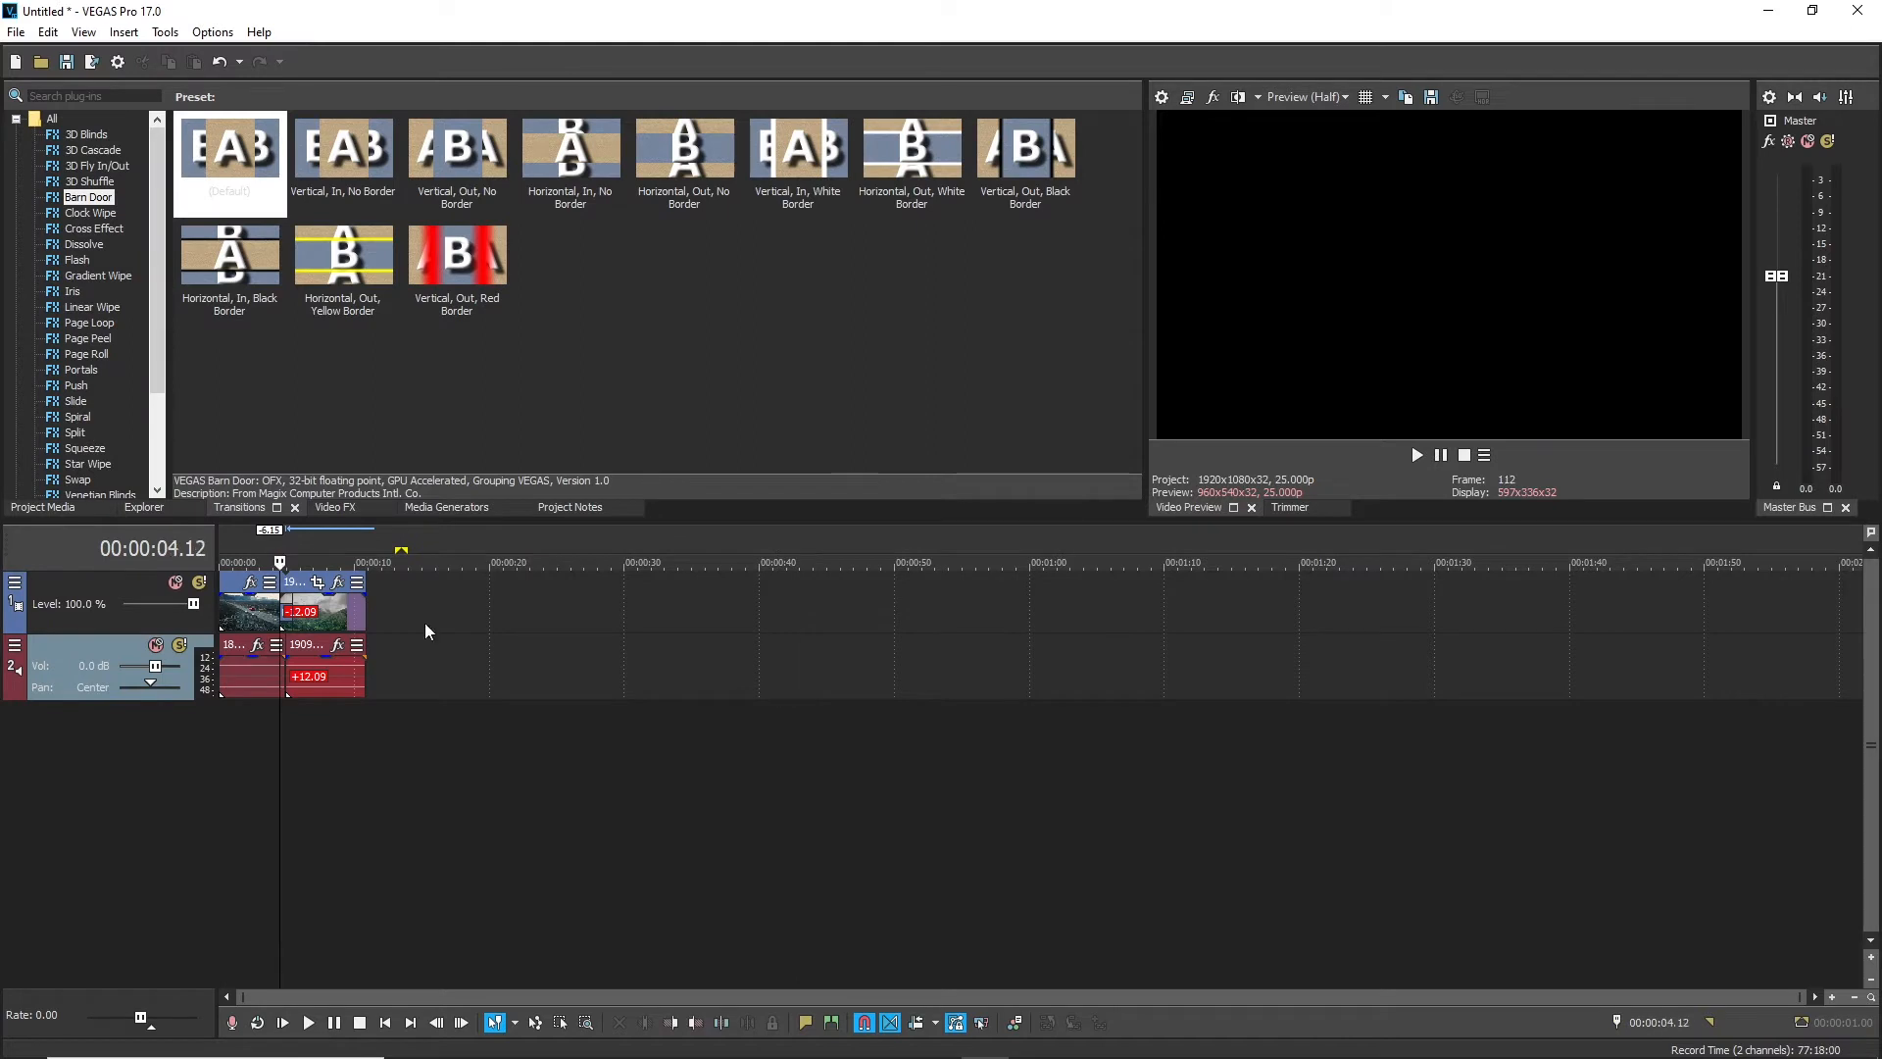
Step: Insert a new video track above the clips and place the Lamborghini image on it, overlapping the transition between them
left_click_drag(1801, 995, 567, 926)
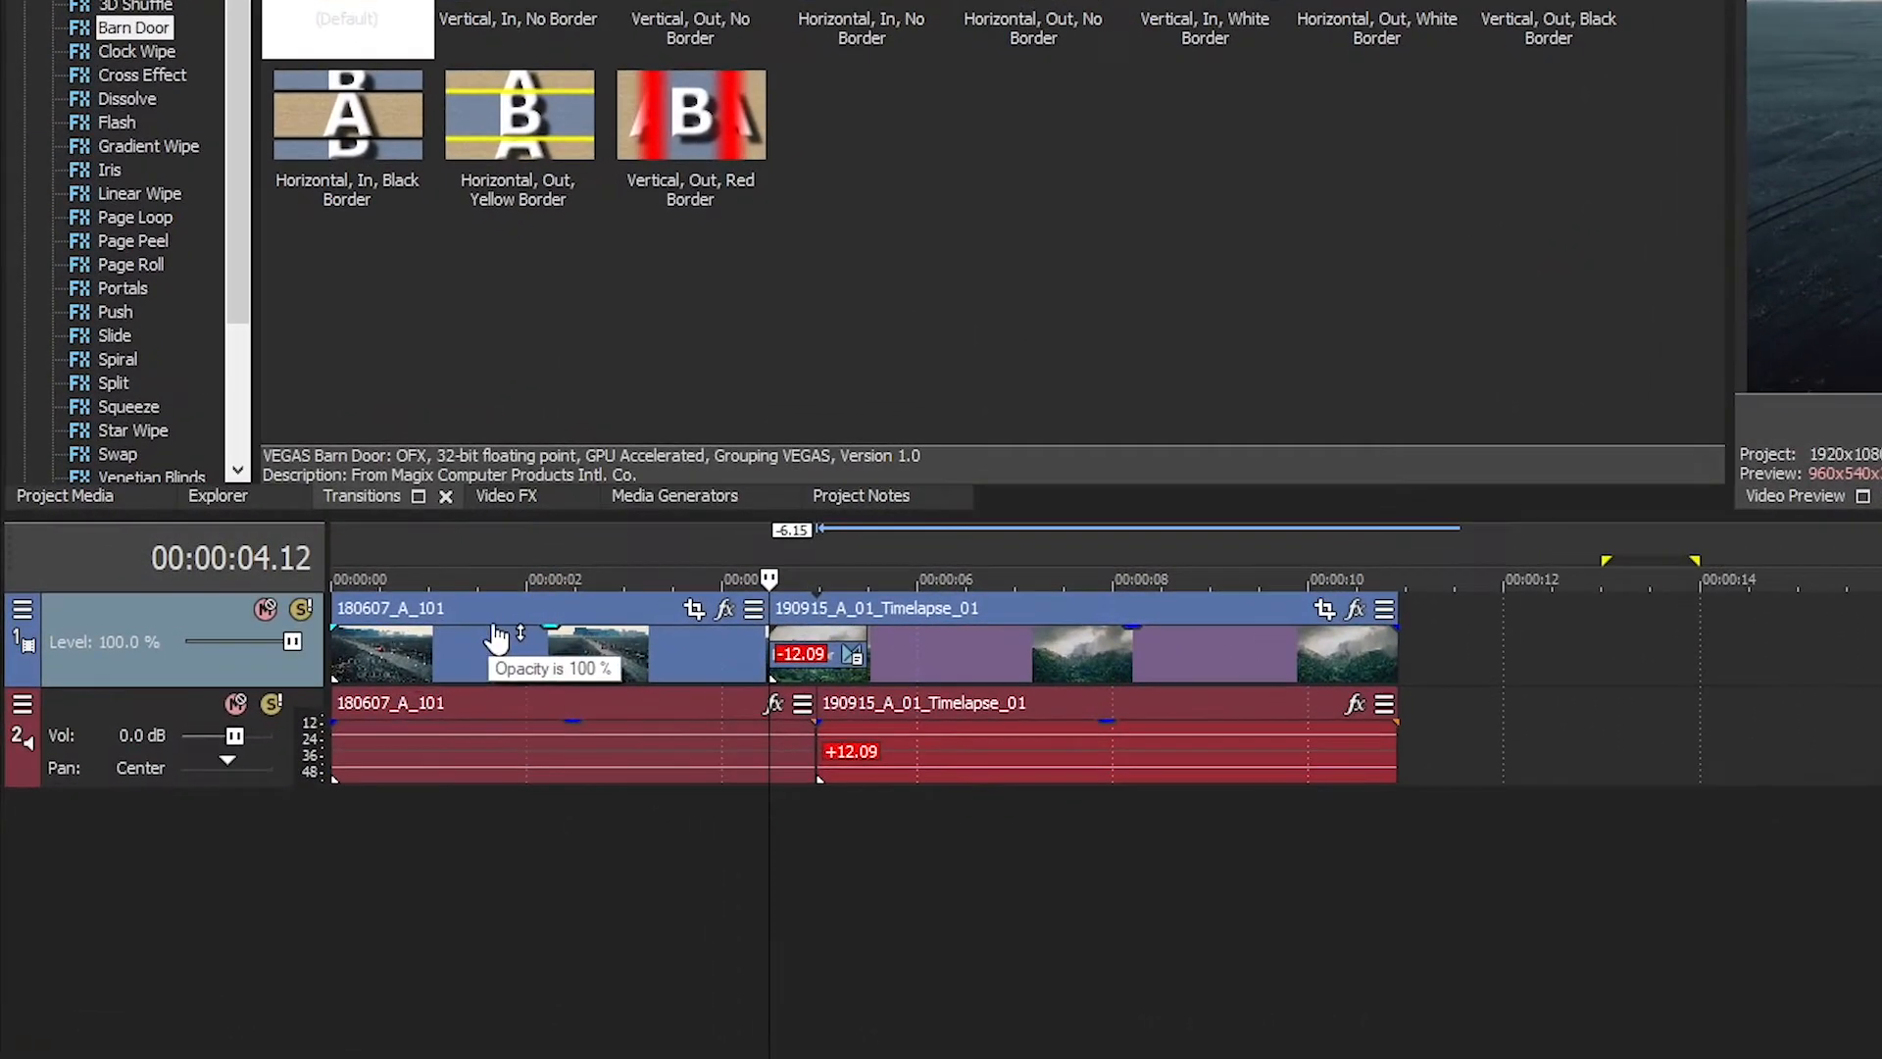
right_click(112, 619)
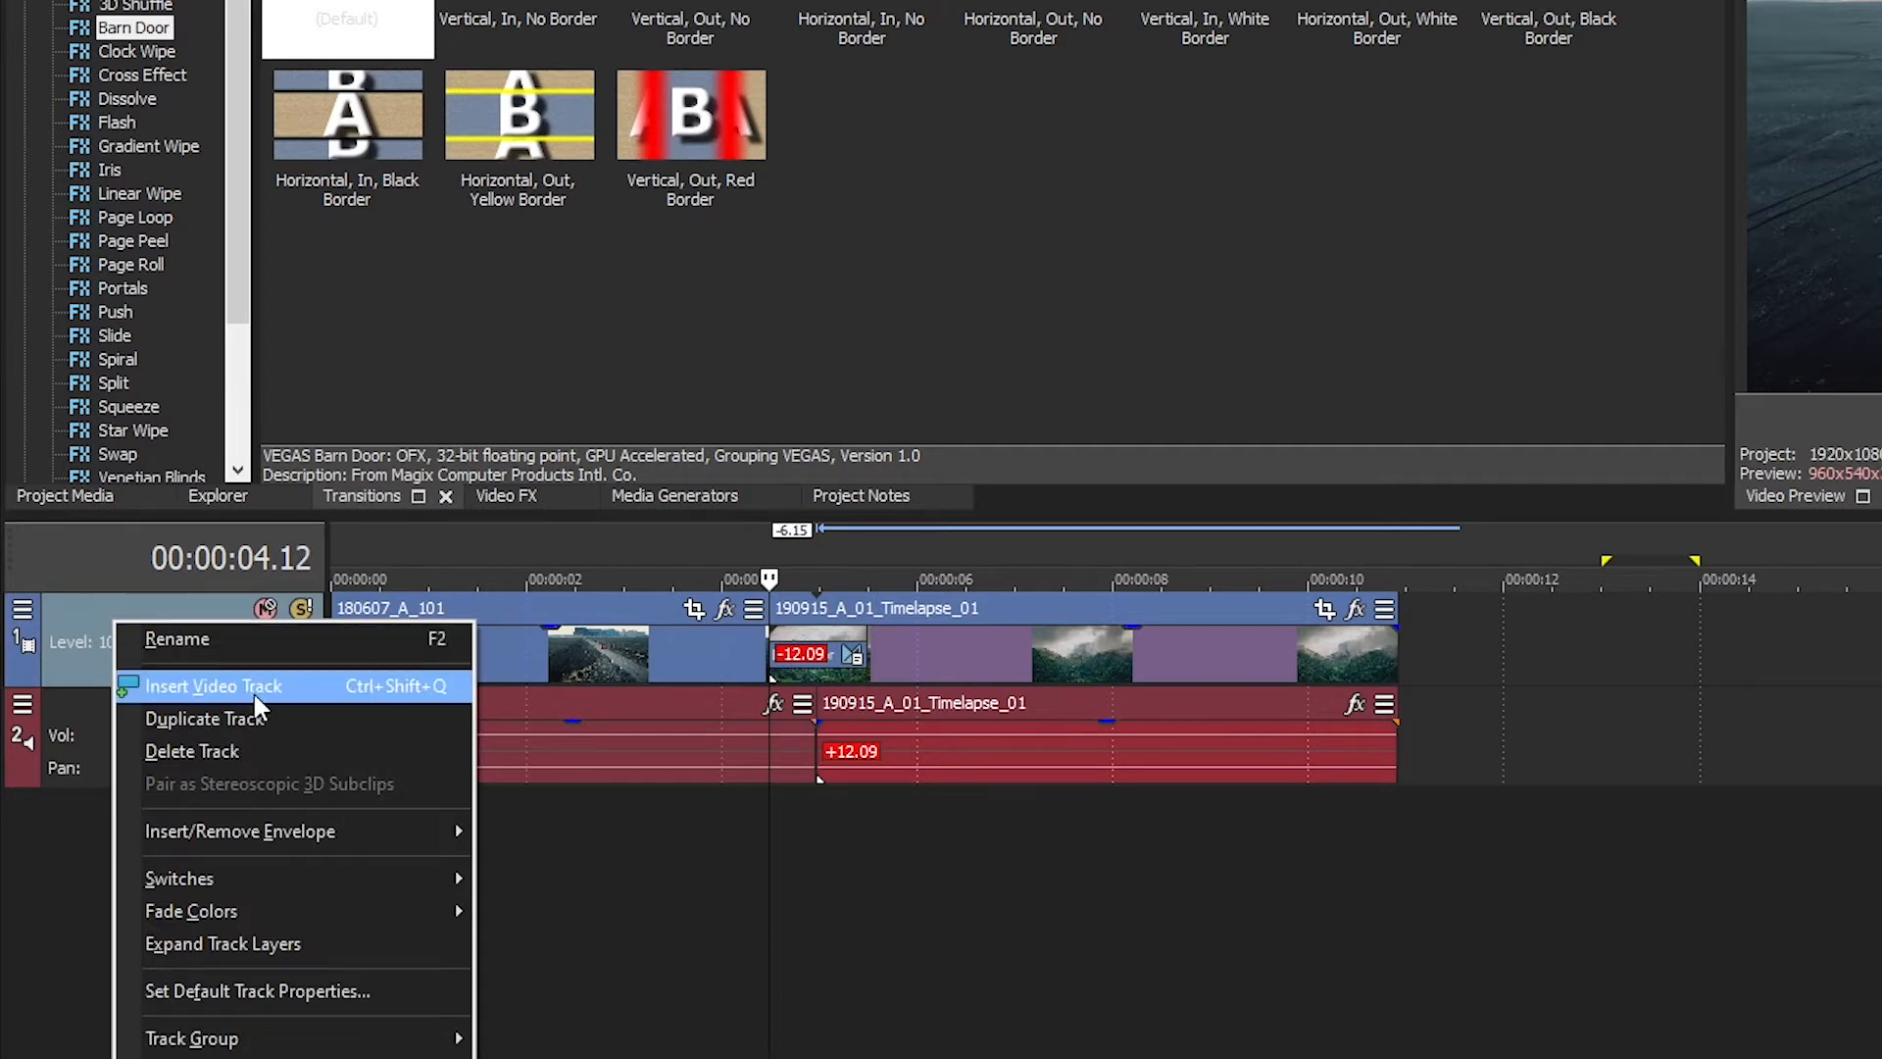
left_click(255, 686)
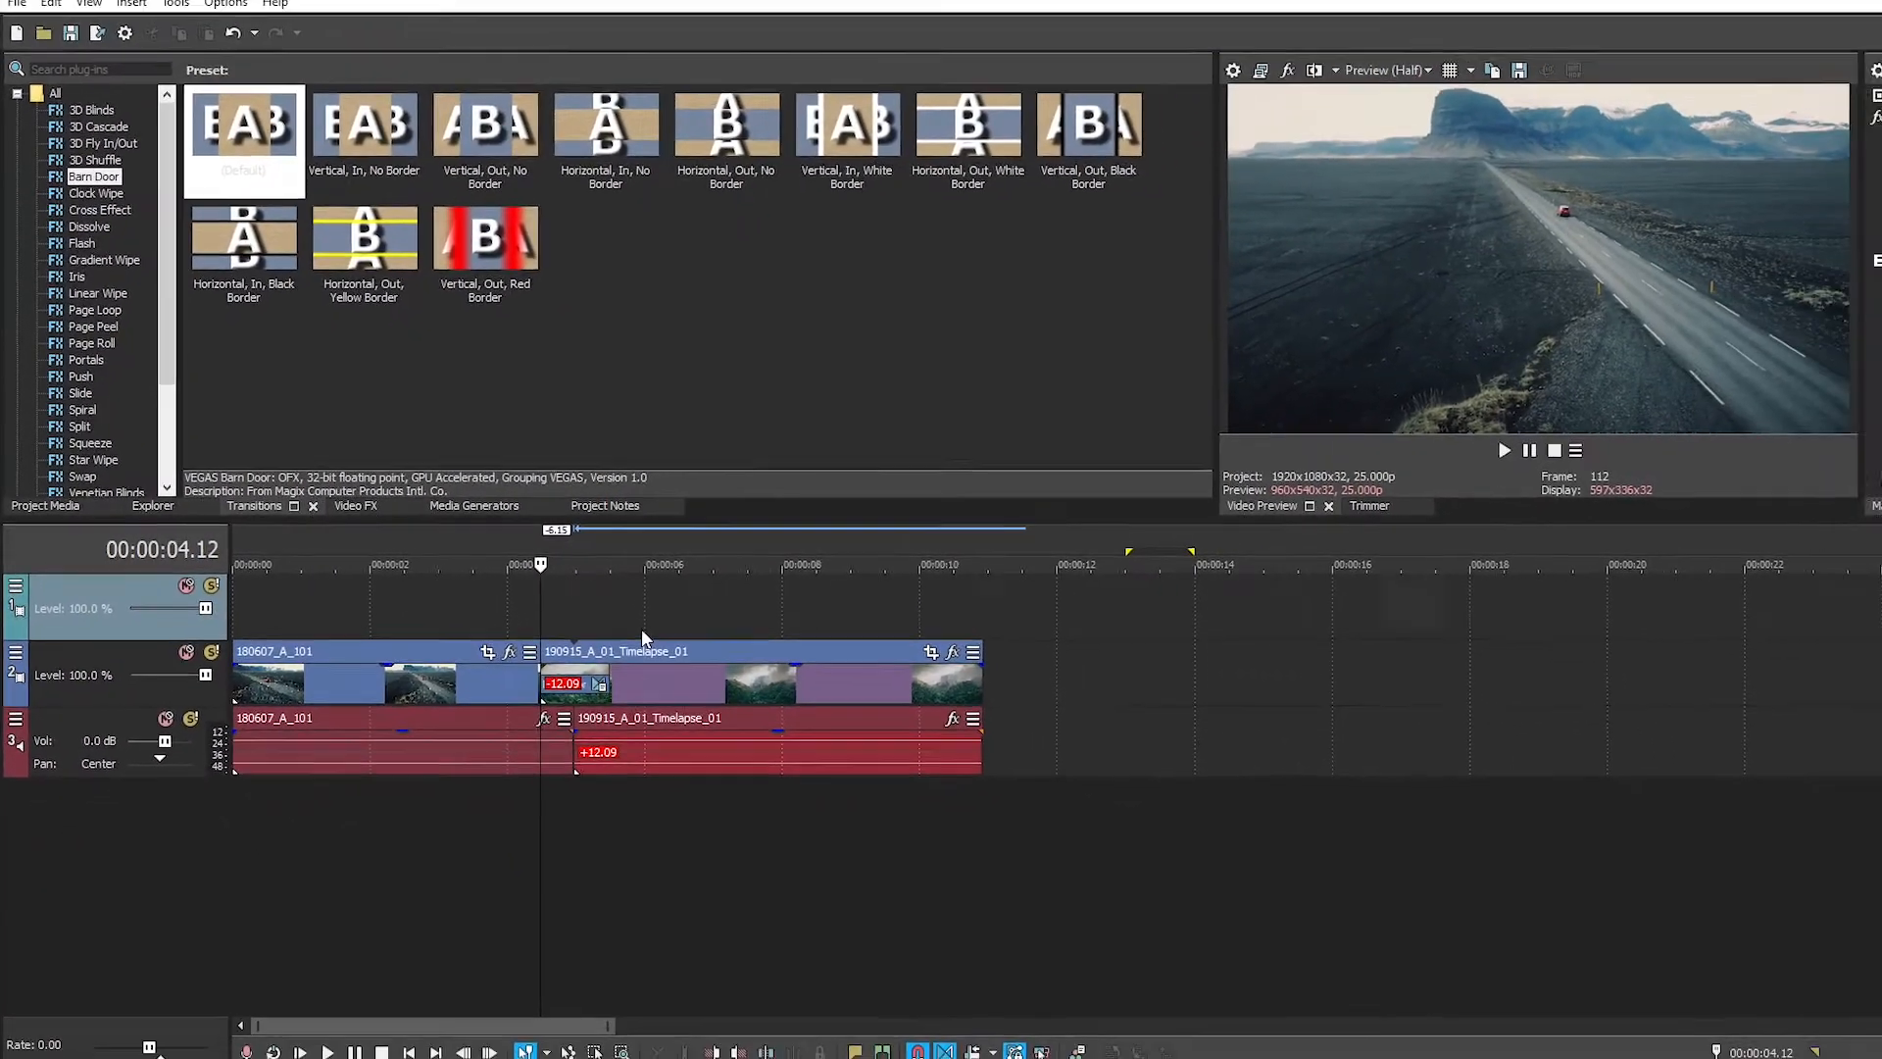
left_click(128, 509)
left_click(54, 509)
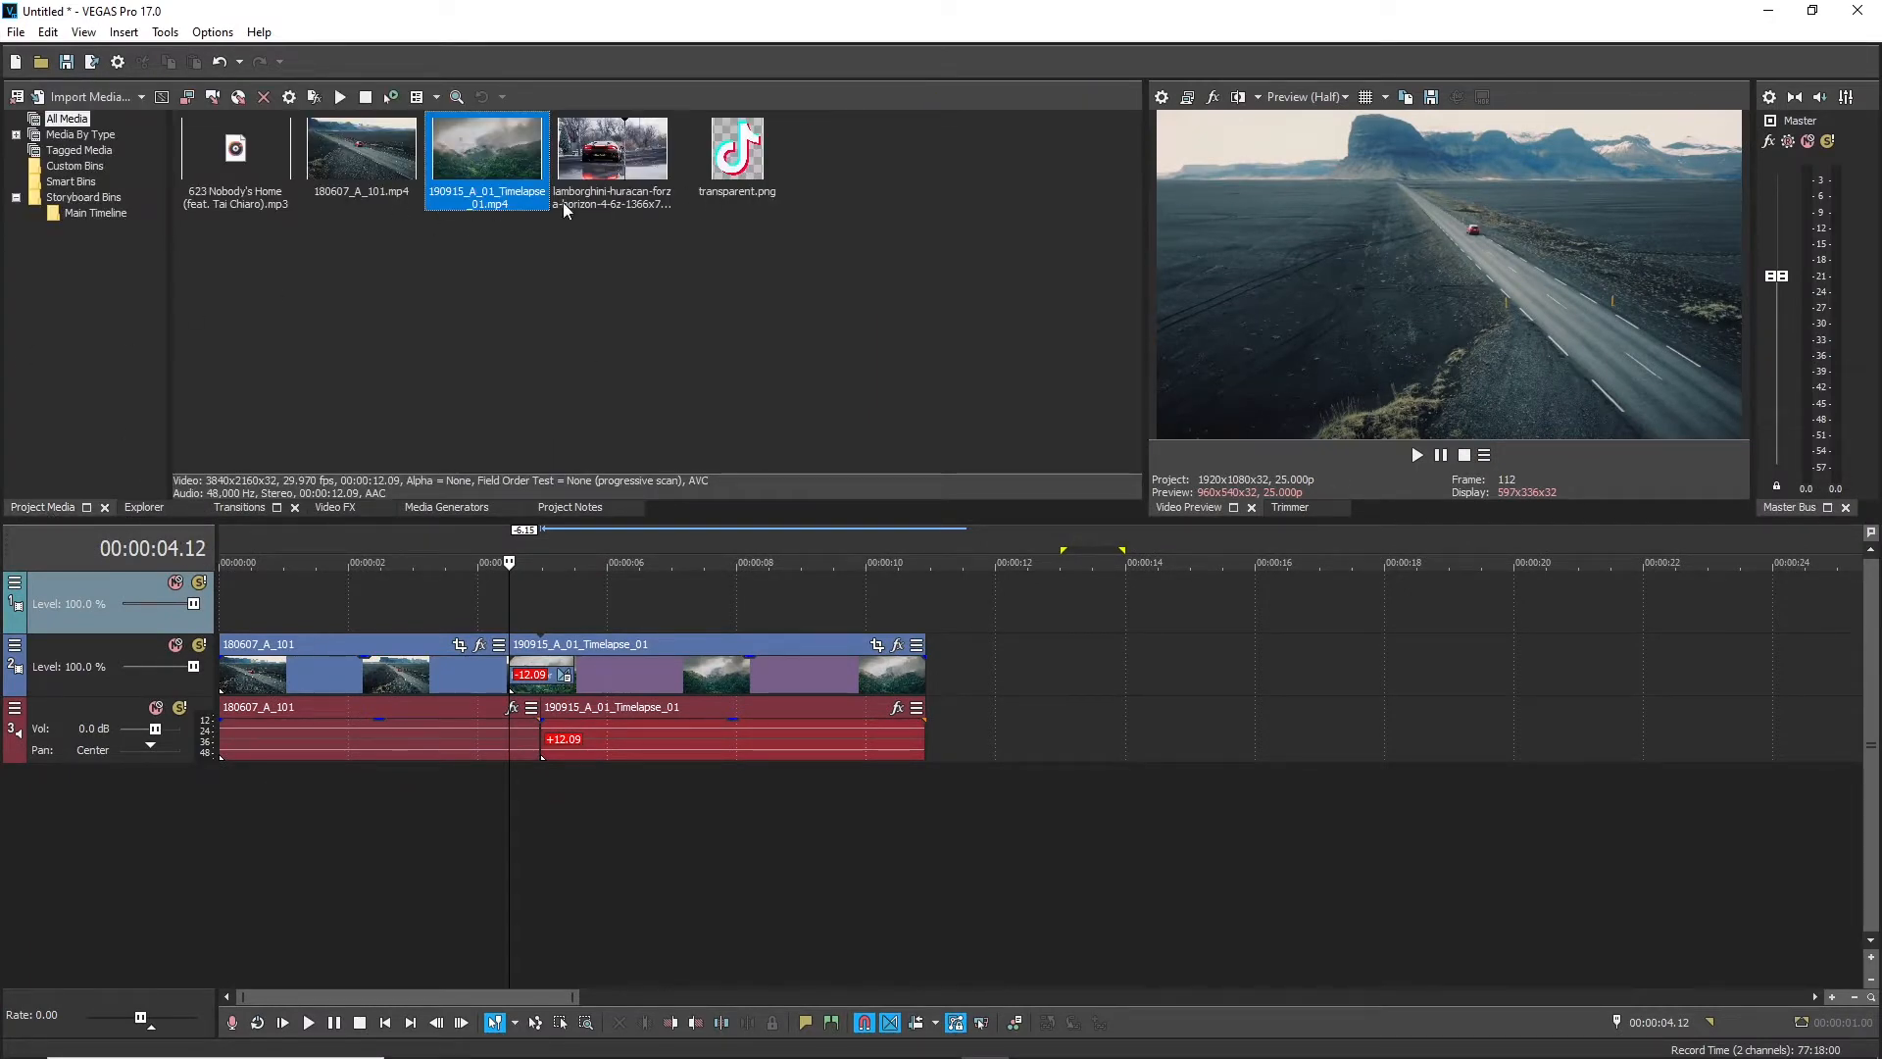
left_click_drag(595, 176, 419, 622)
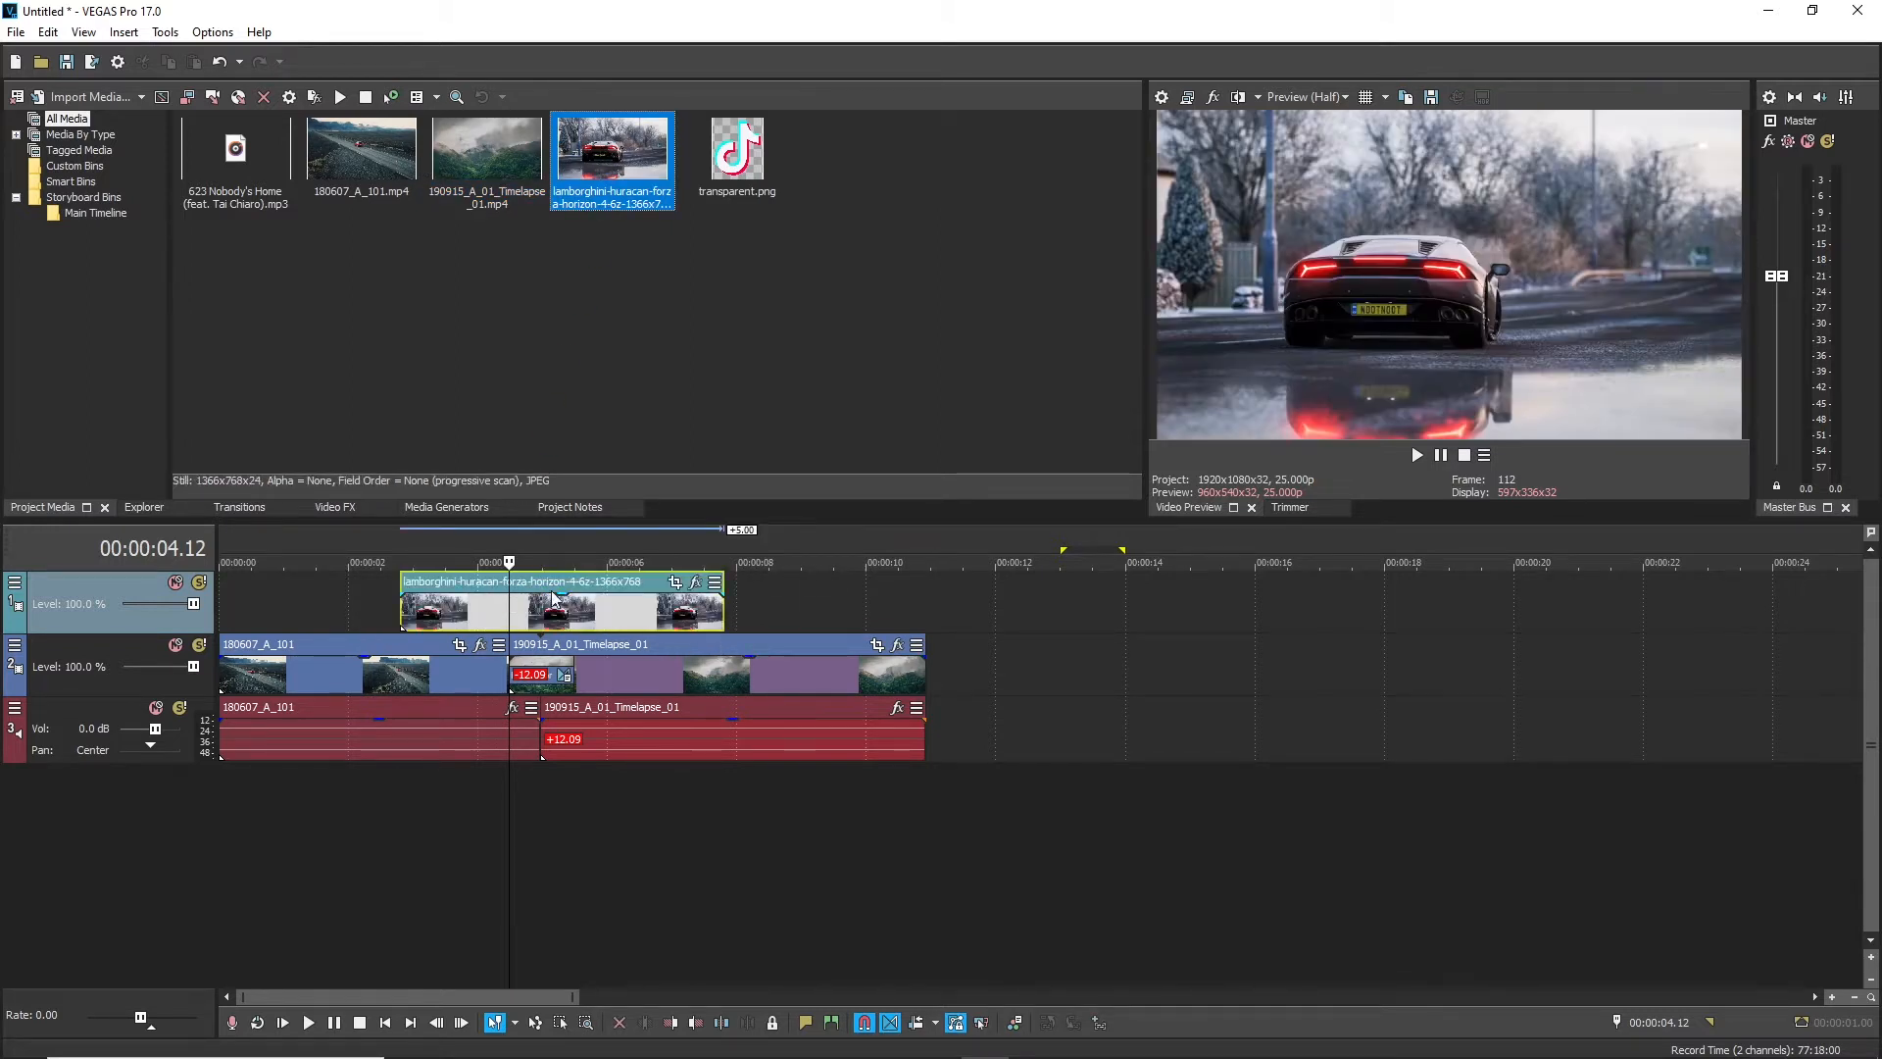
Step: Open the Event Pan/Crop settings of the Lamborghini image on the upper video track
left_click(595, 608)
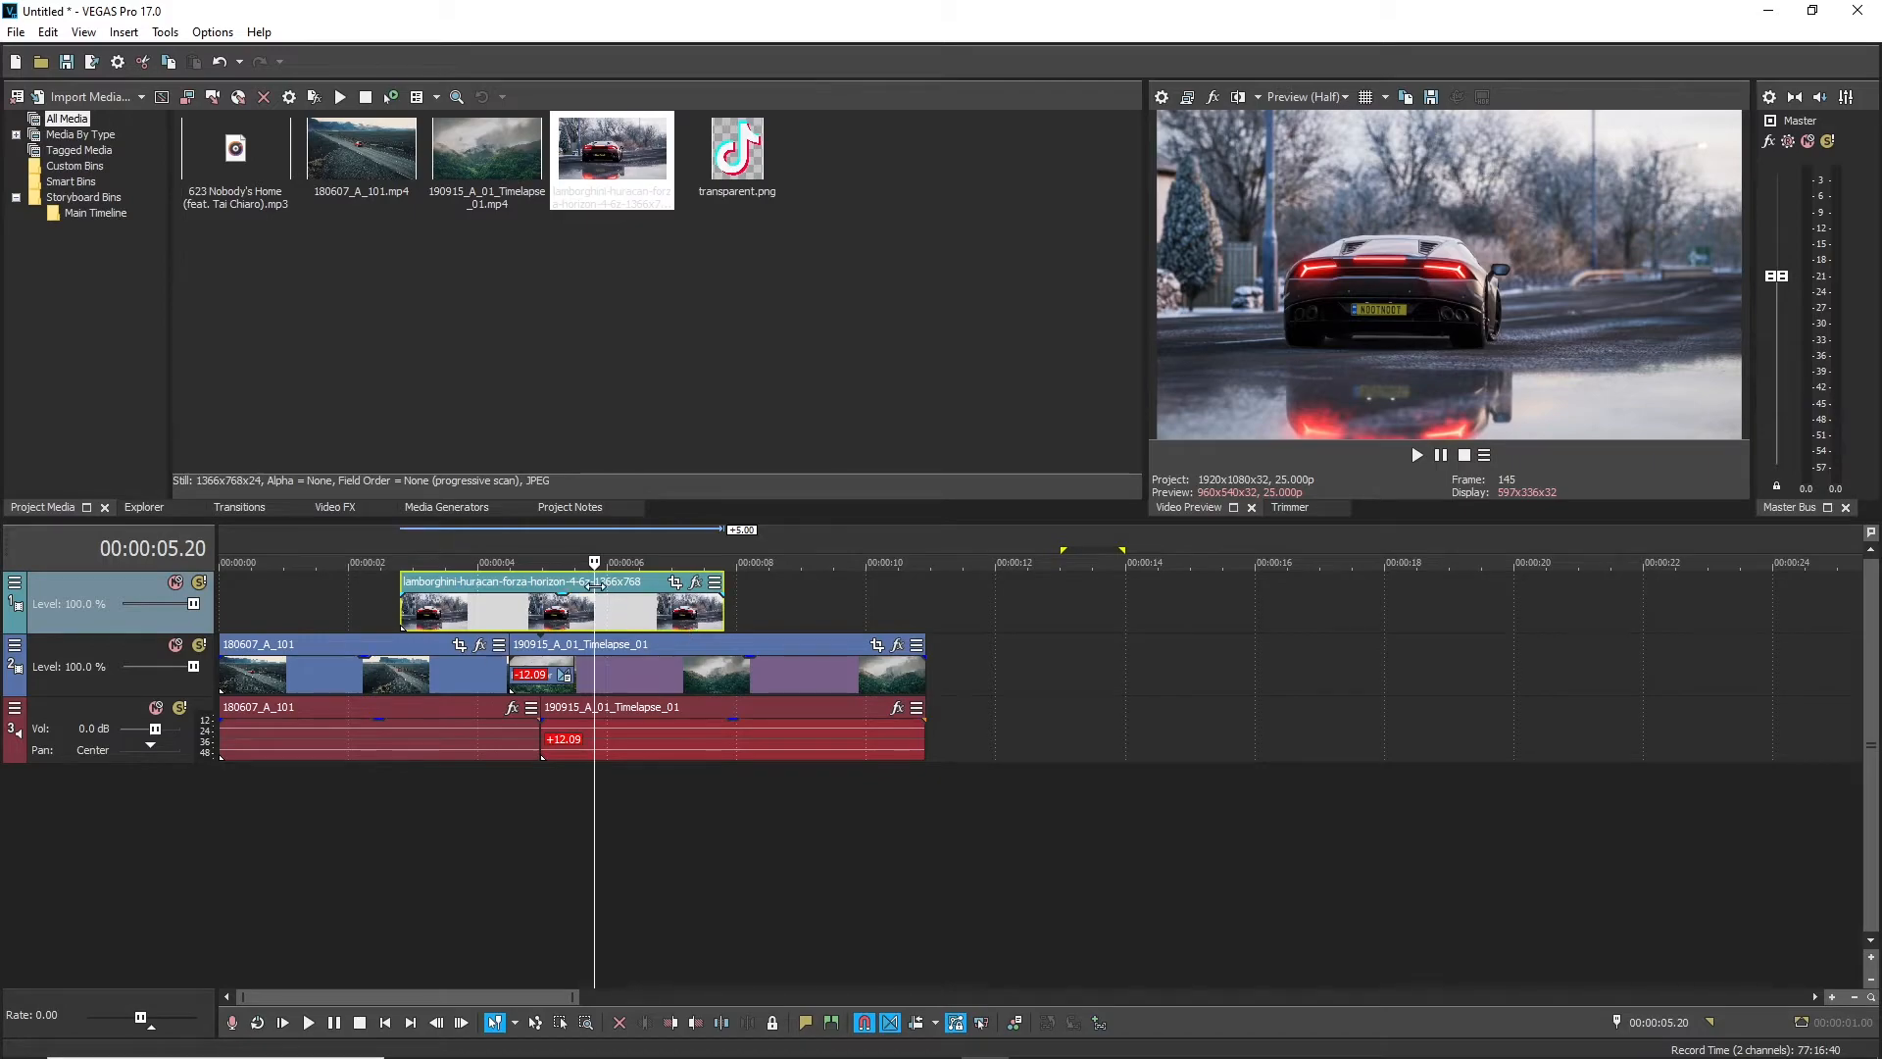
right_click(598, 613)
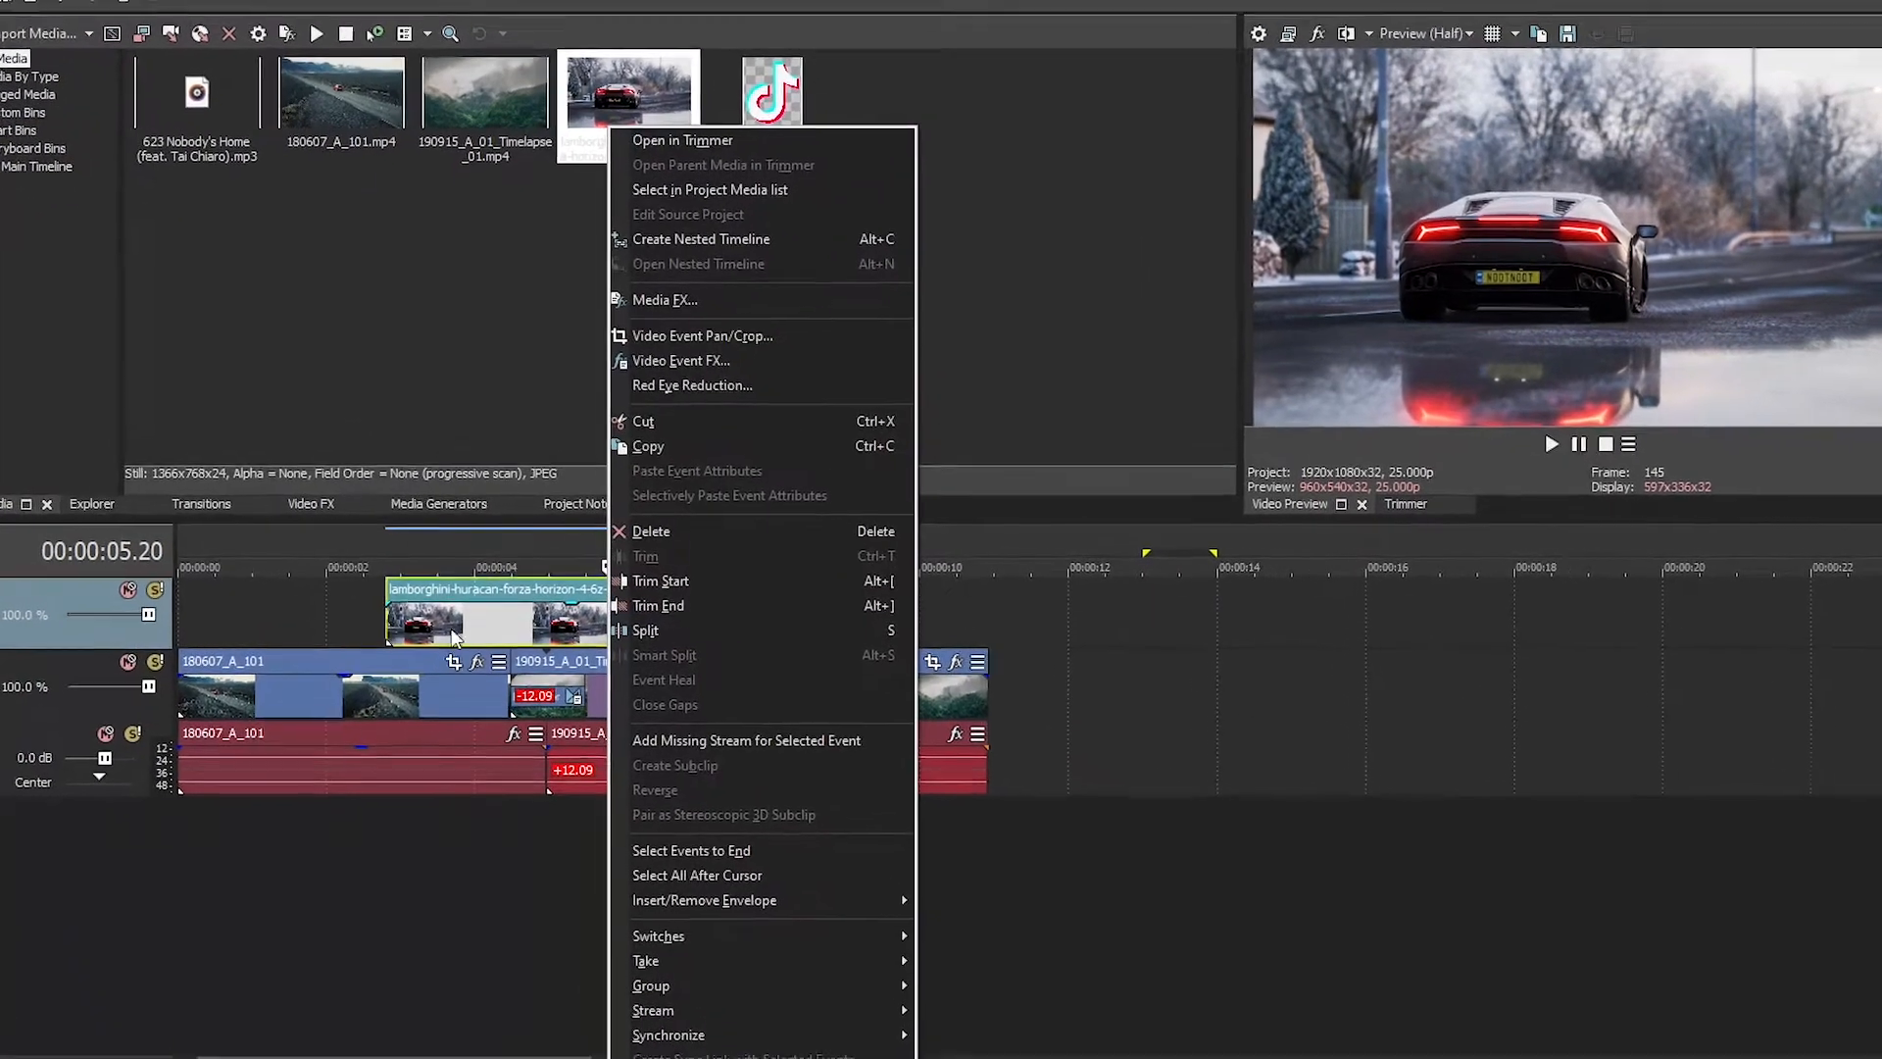
left_click(453, 632)
left_click(499, 619)
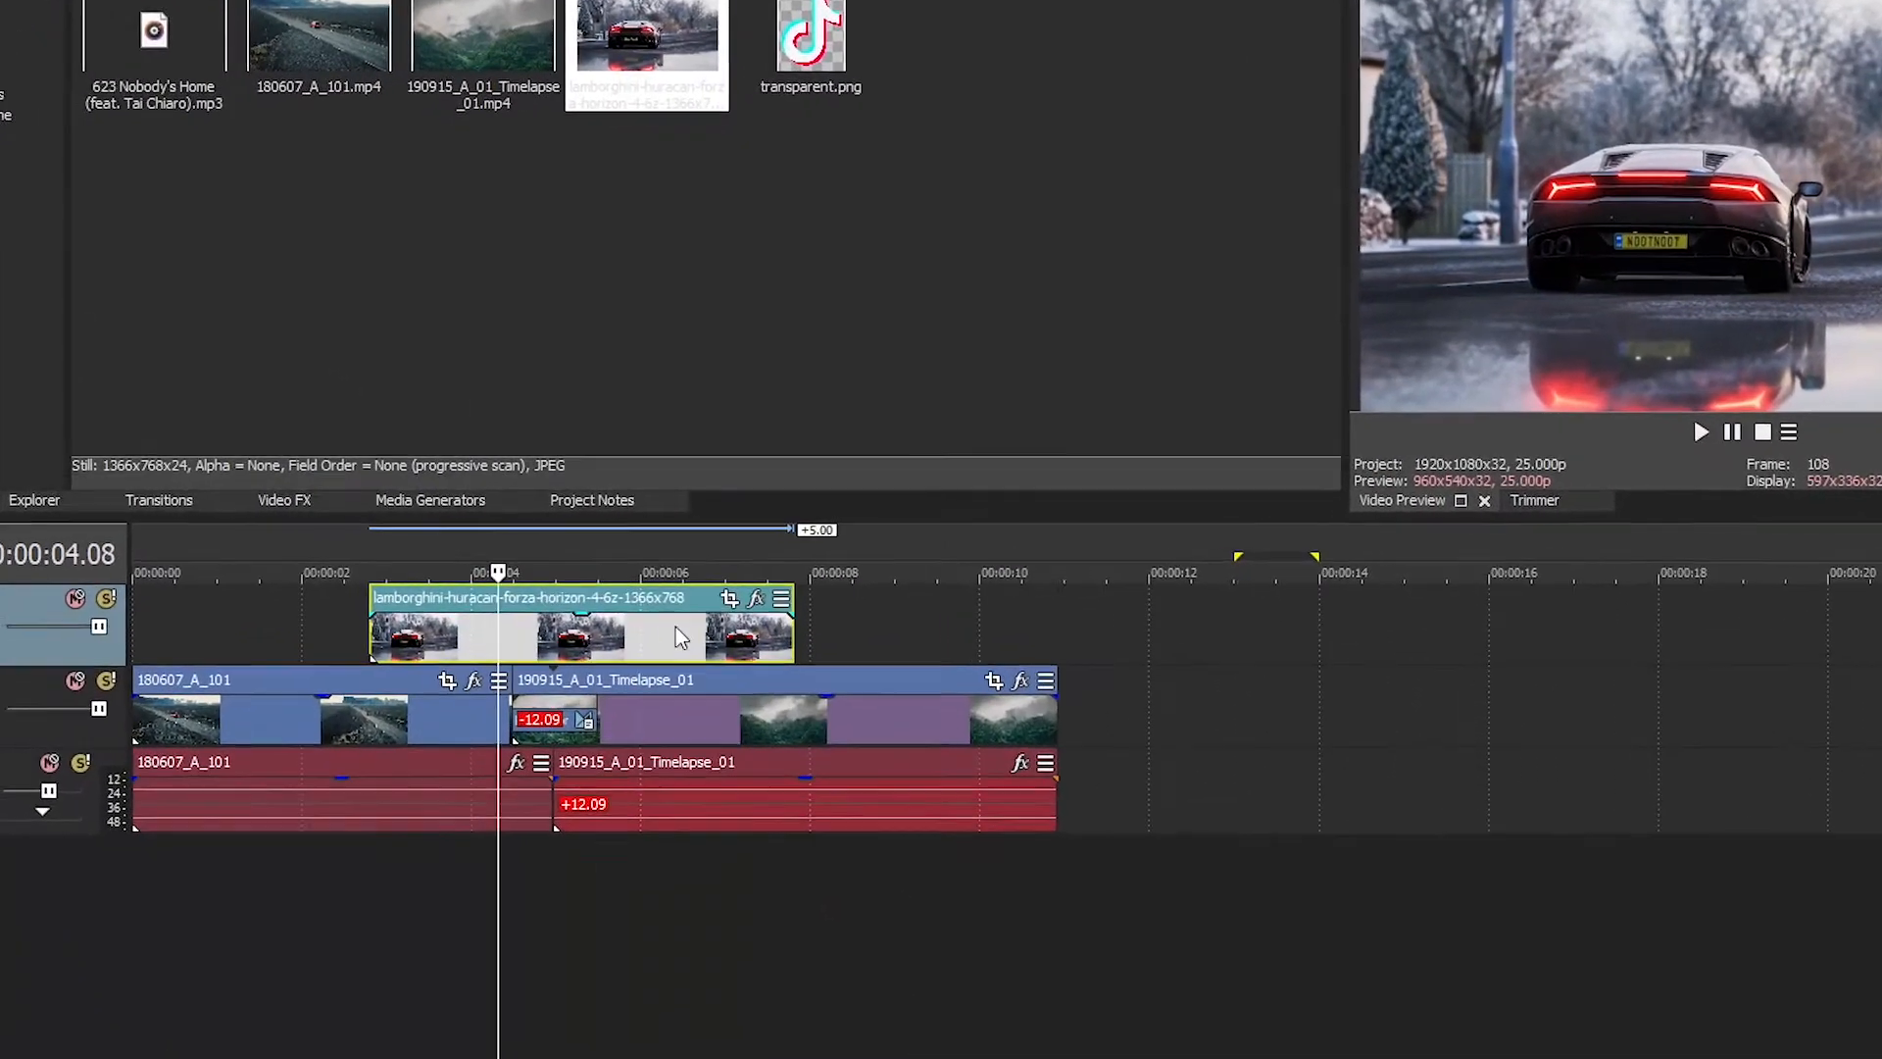
right_click(647, 632)
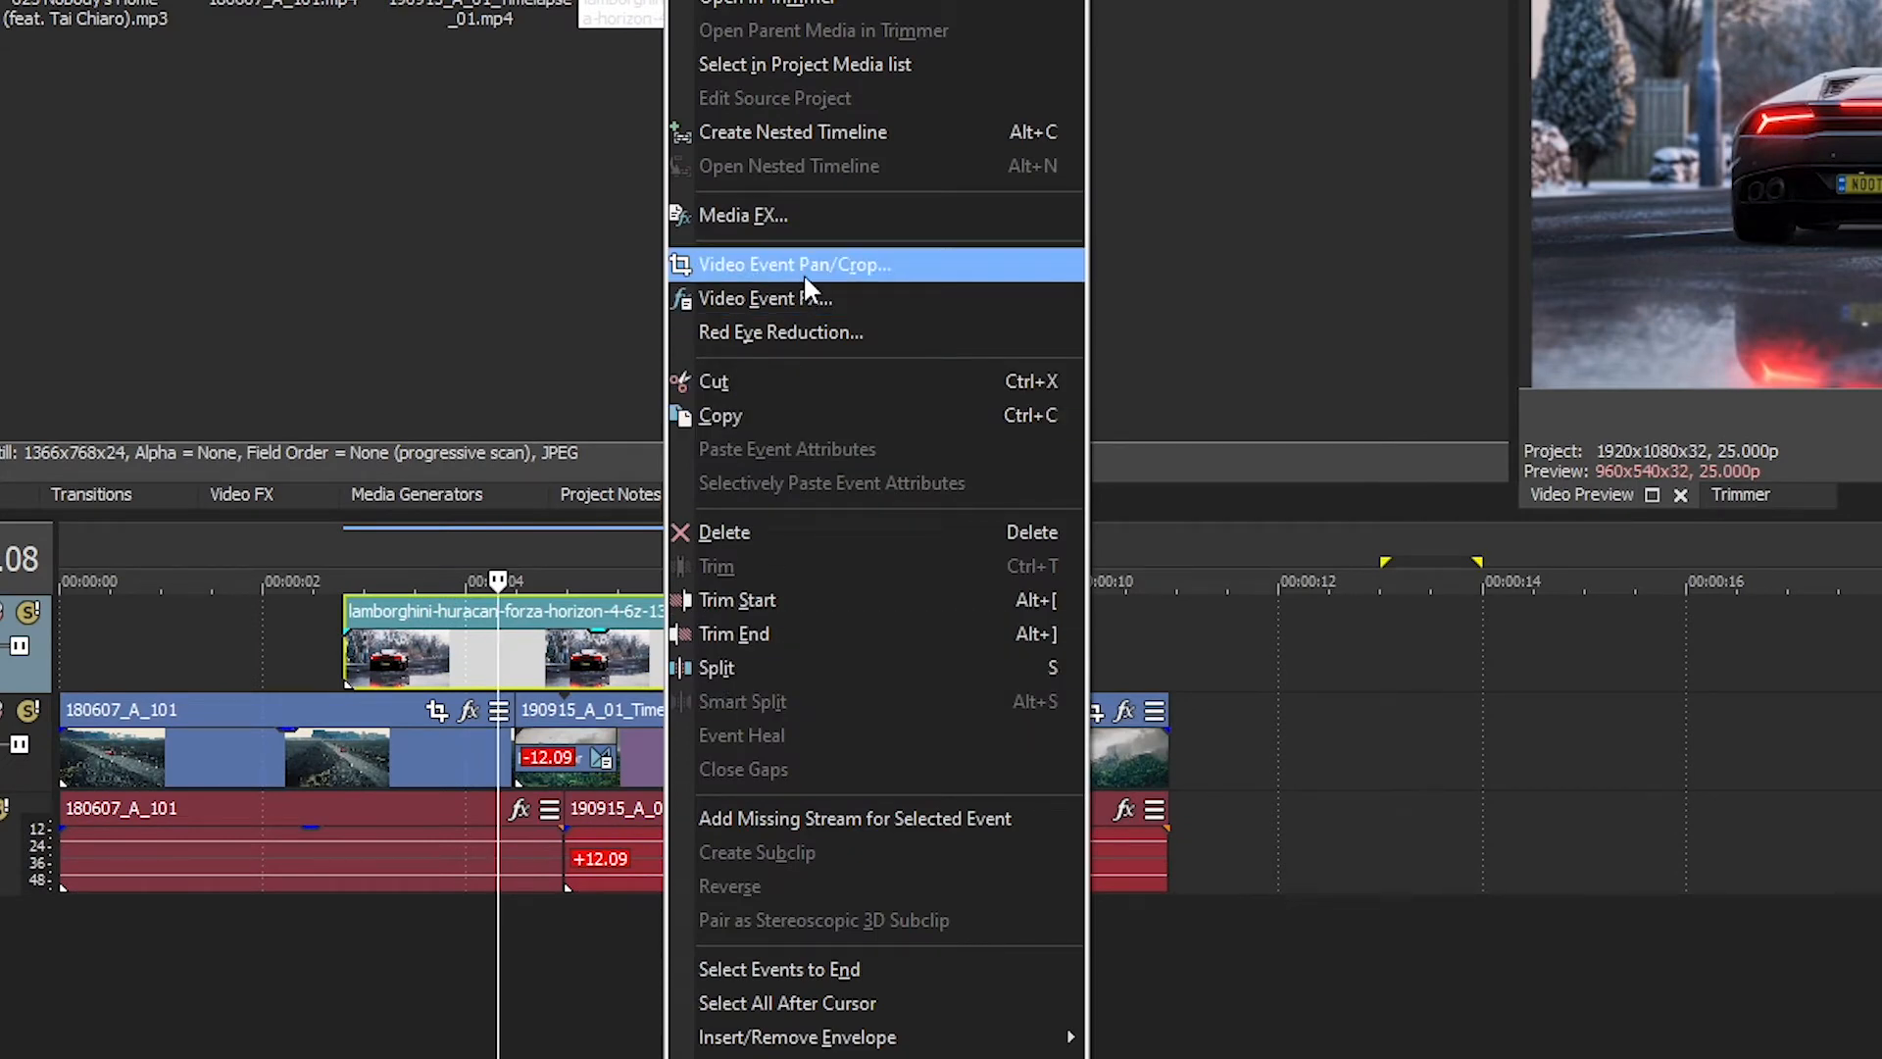
left_click(247, 584)
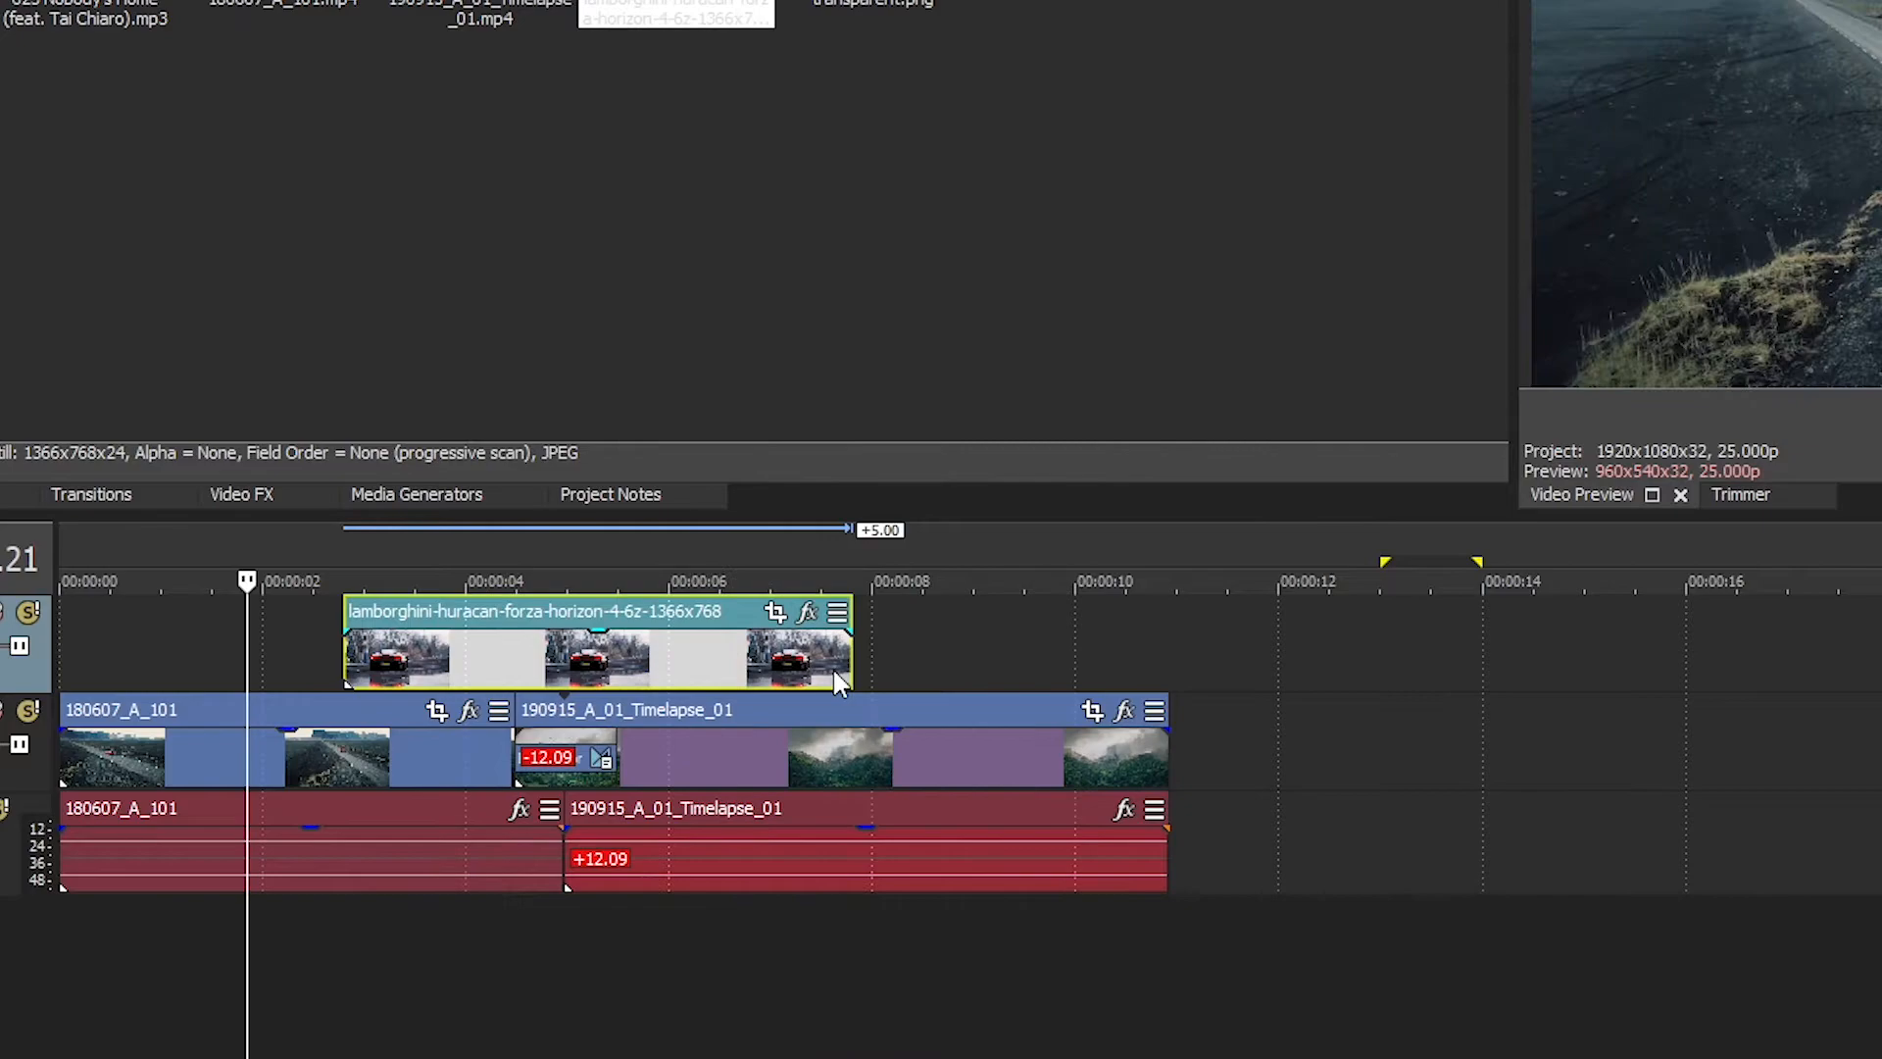
left_click(774, 614)
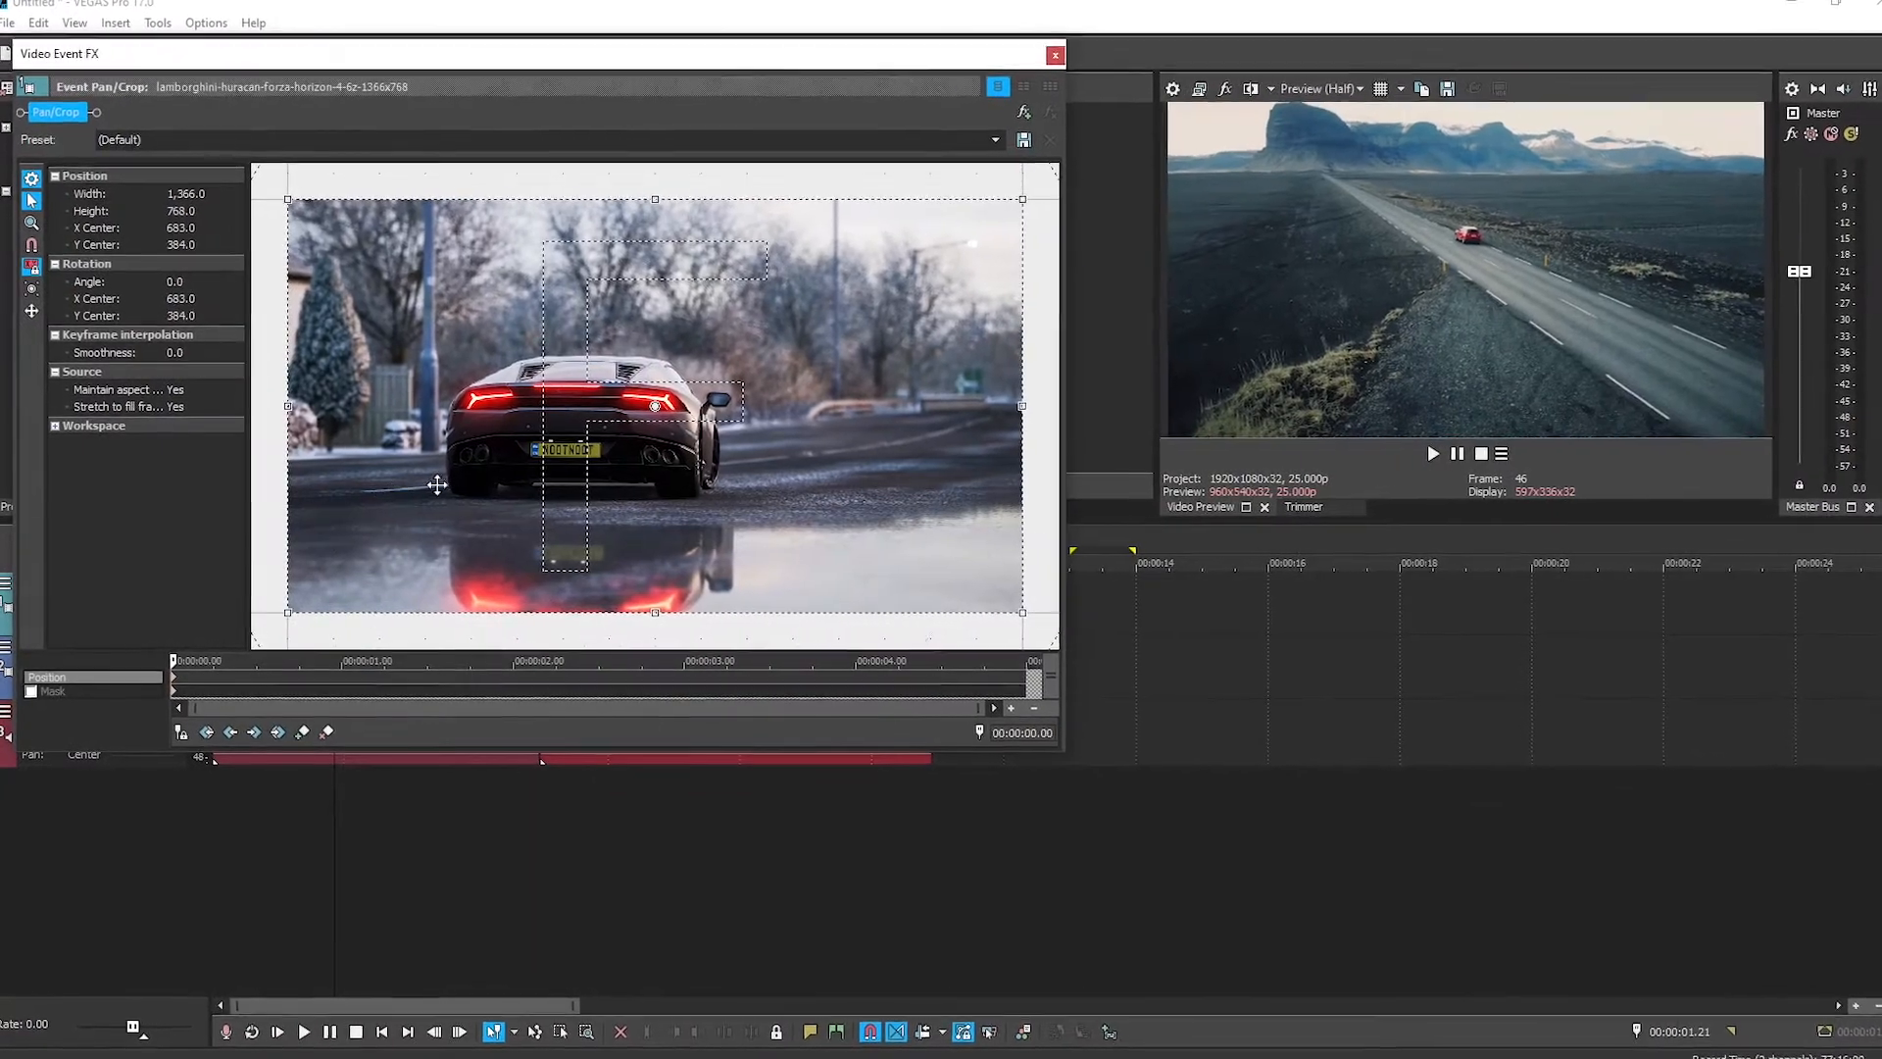
Step: Examine the Lamborghini image's crop frame and rotation circle in the Pan/Crop workspace
scroll(457, 481, "down", 3)
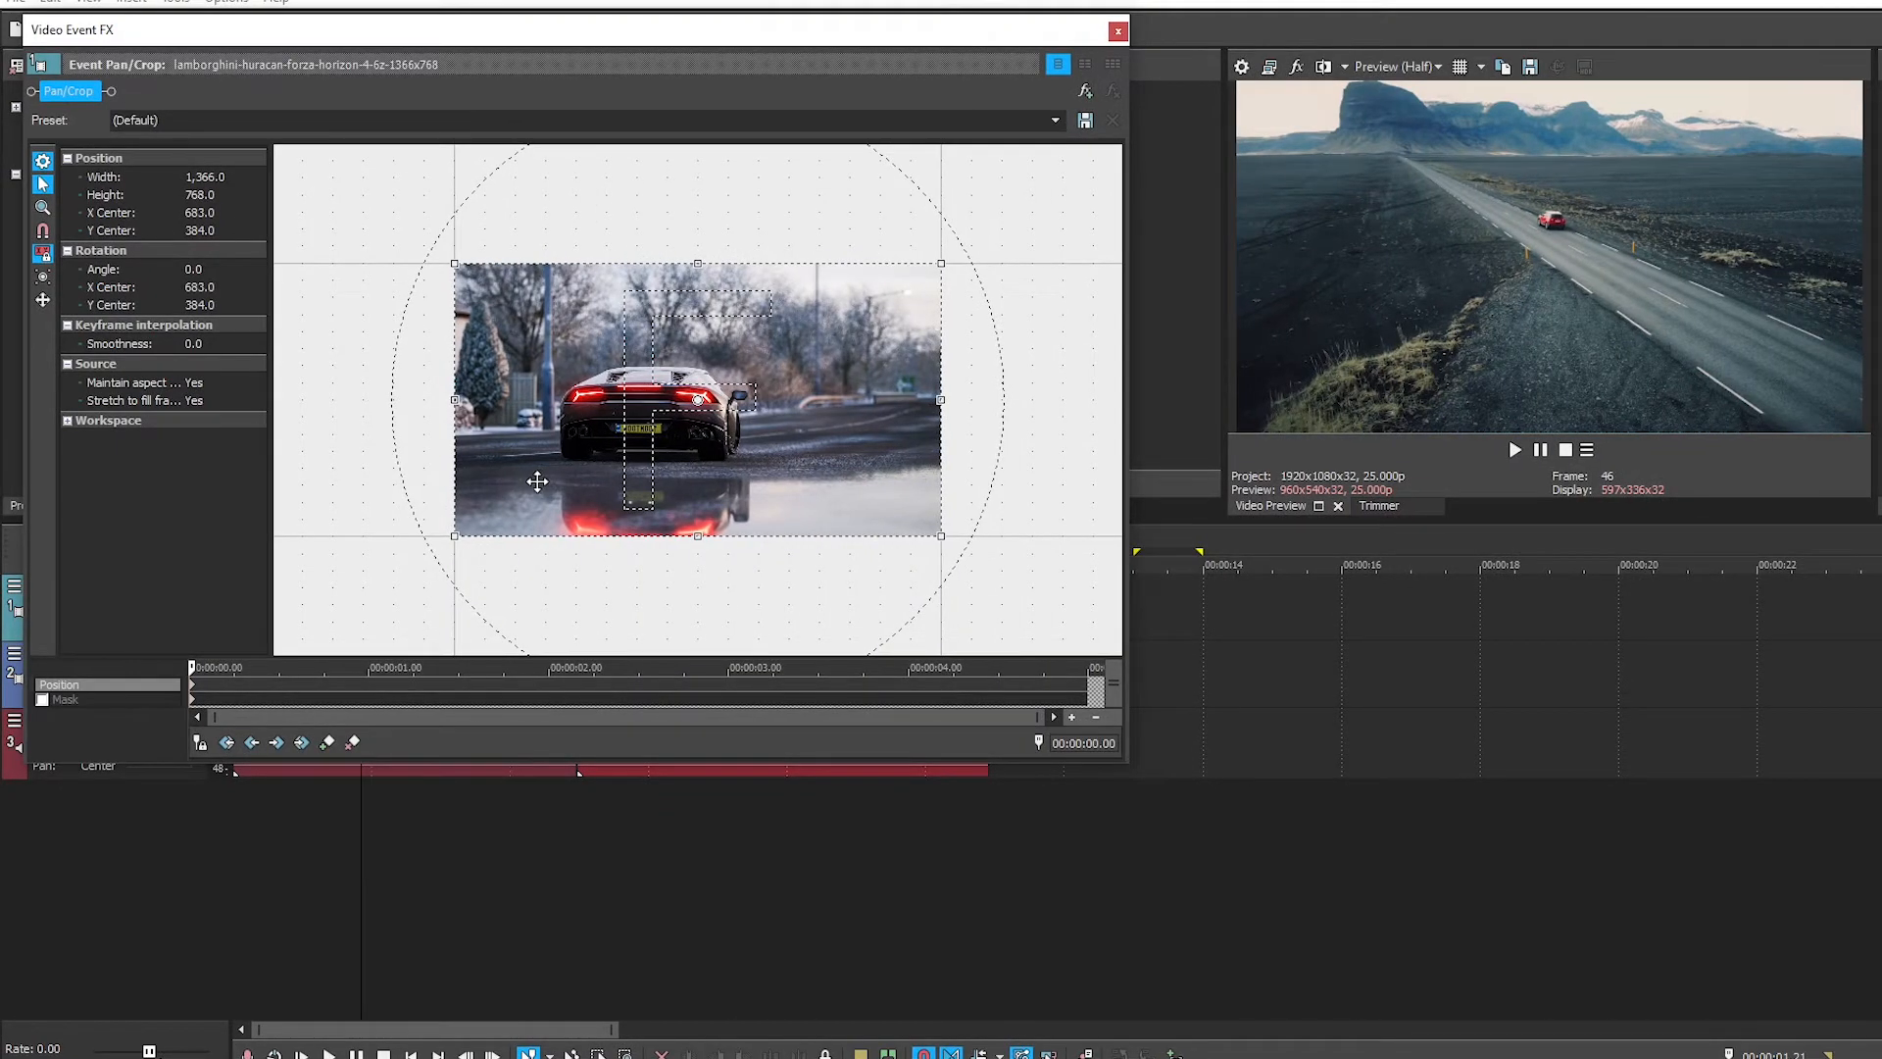
scroll(656, 471, "down", 5)
scroll(657, 470, "up", 4)
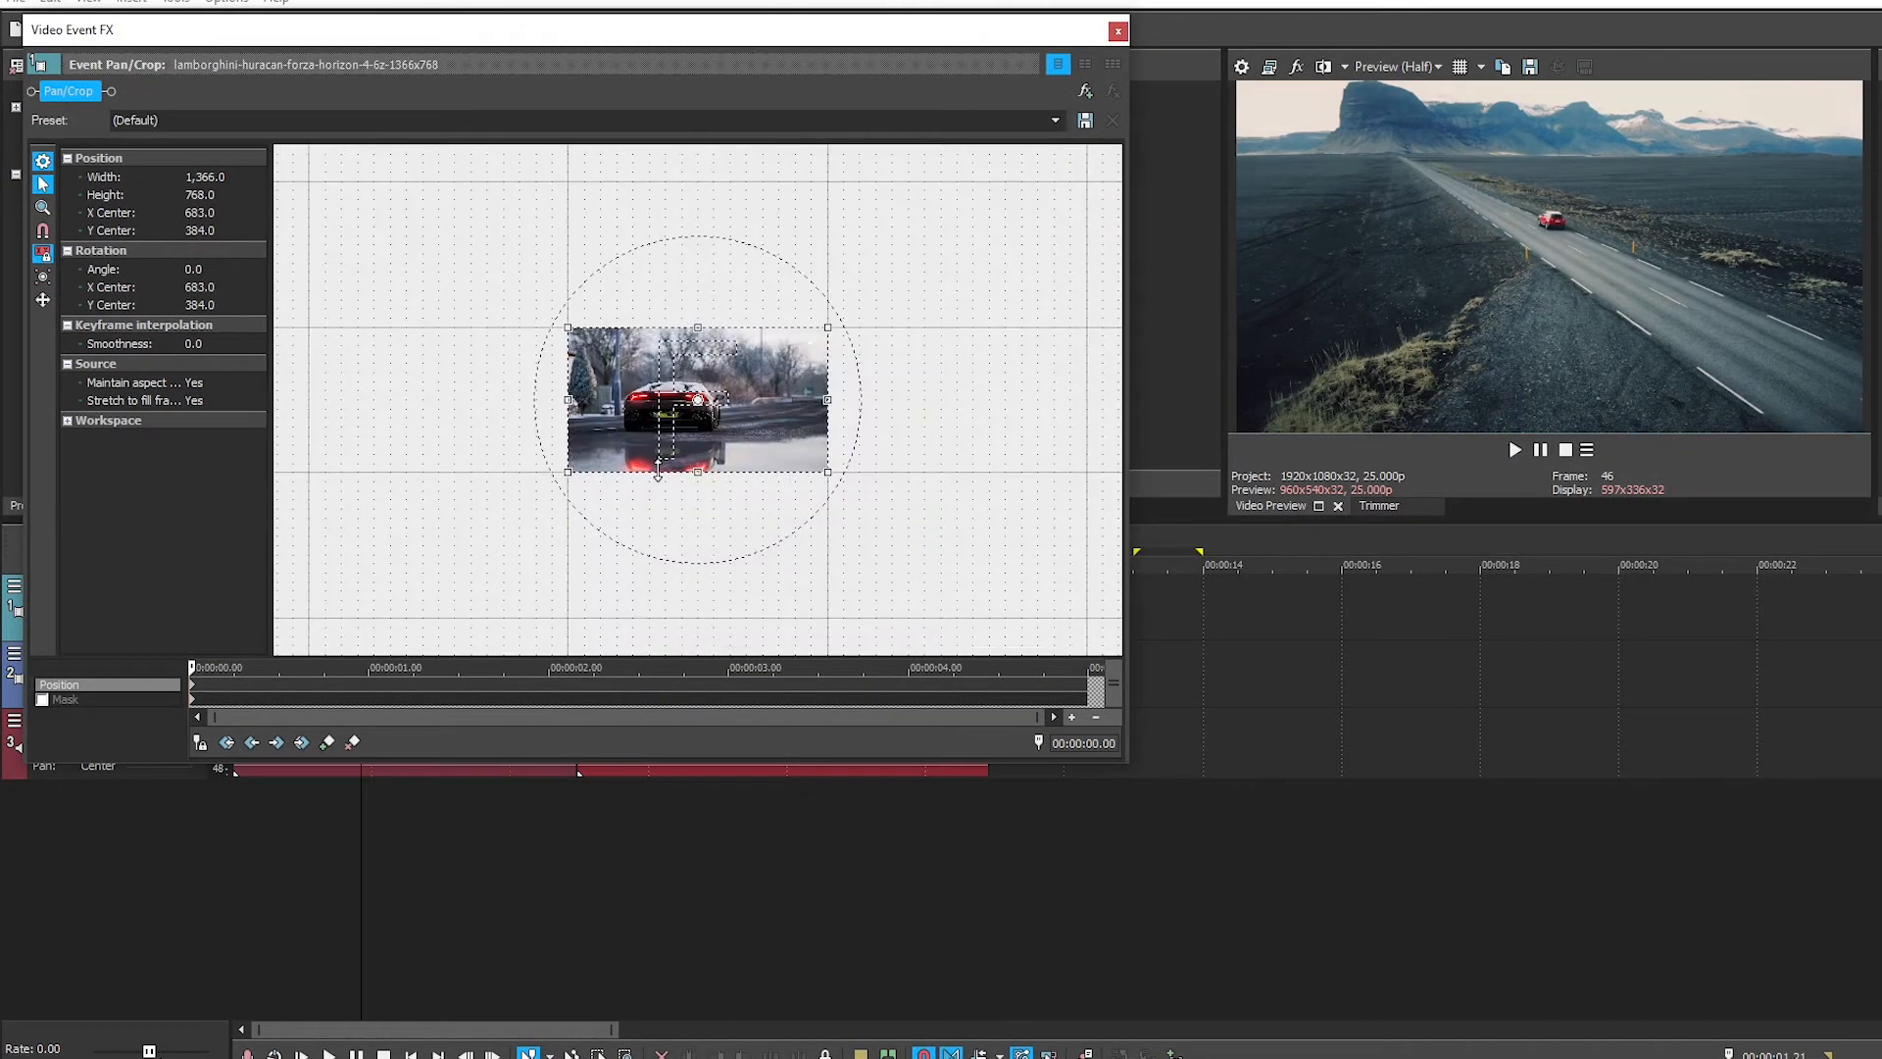
scroll(656, 470, "up", 3)
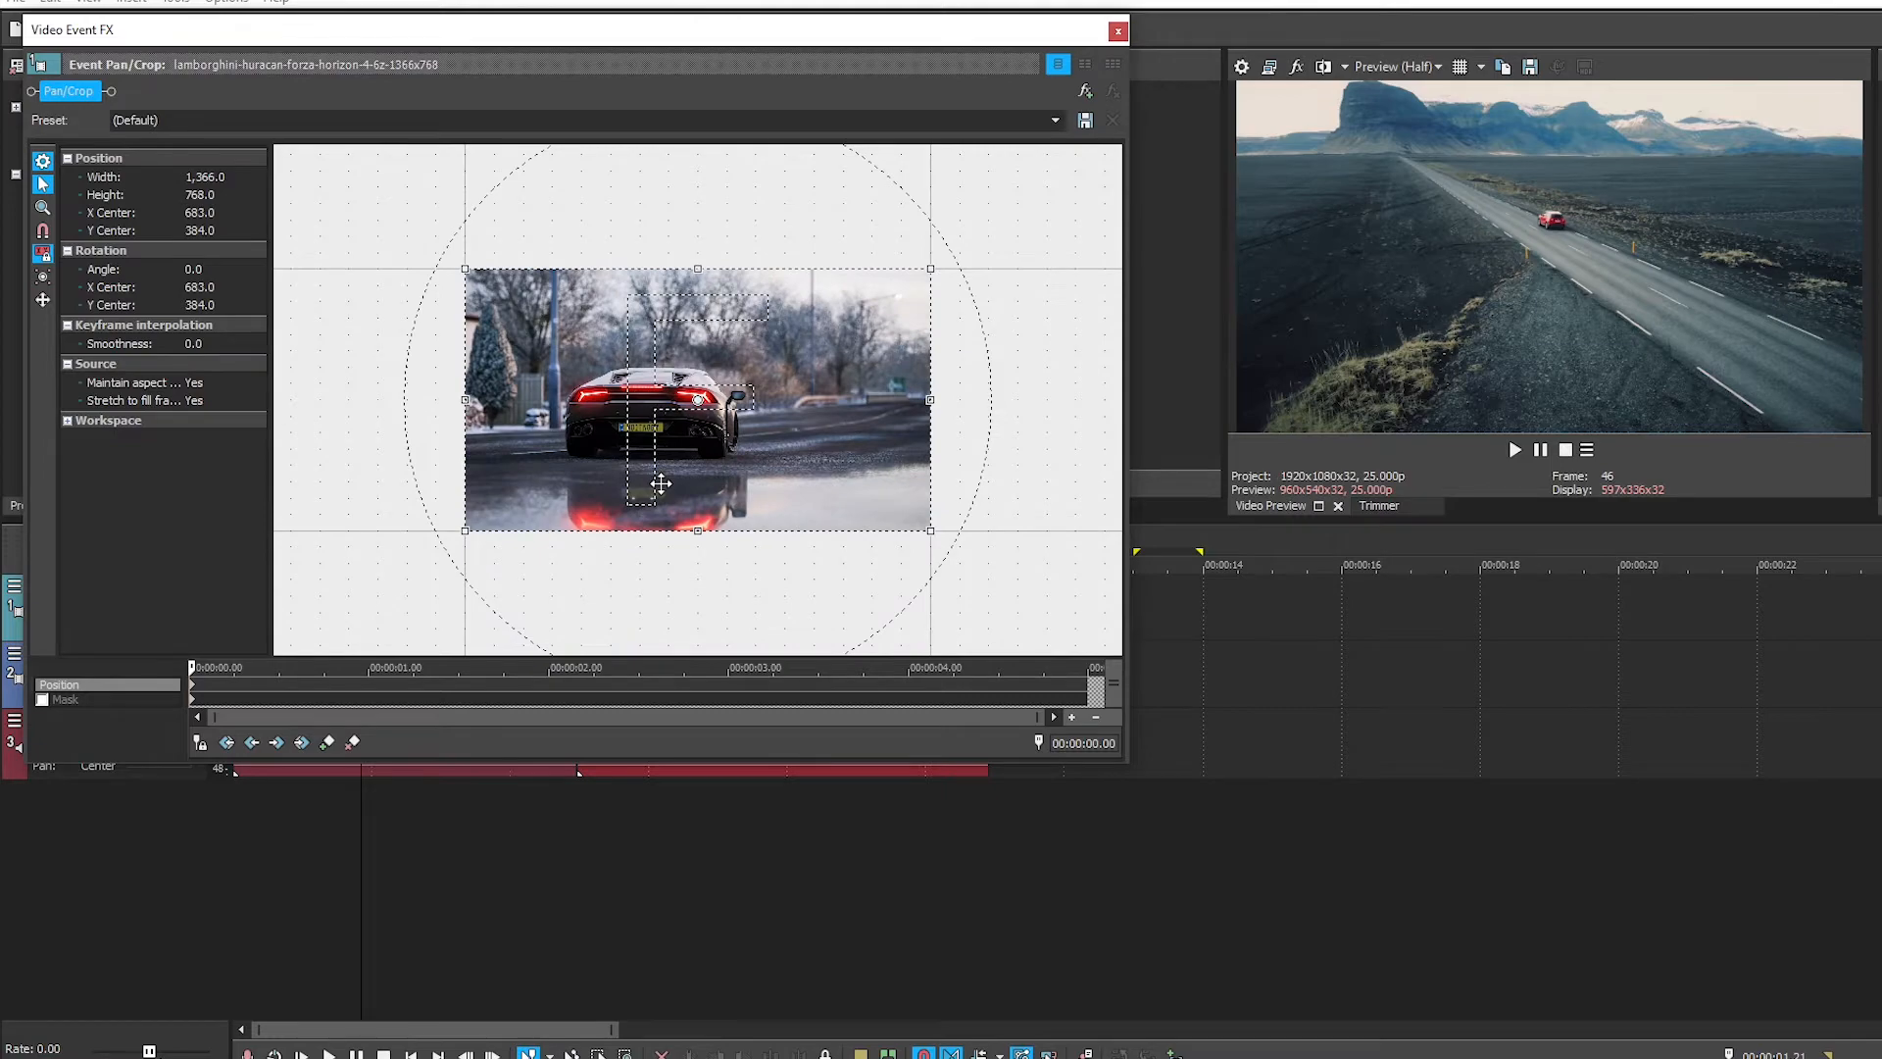
scroll(661, 483, "down", 1)
scroll(657, 487, "down", 3)
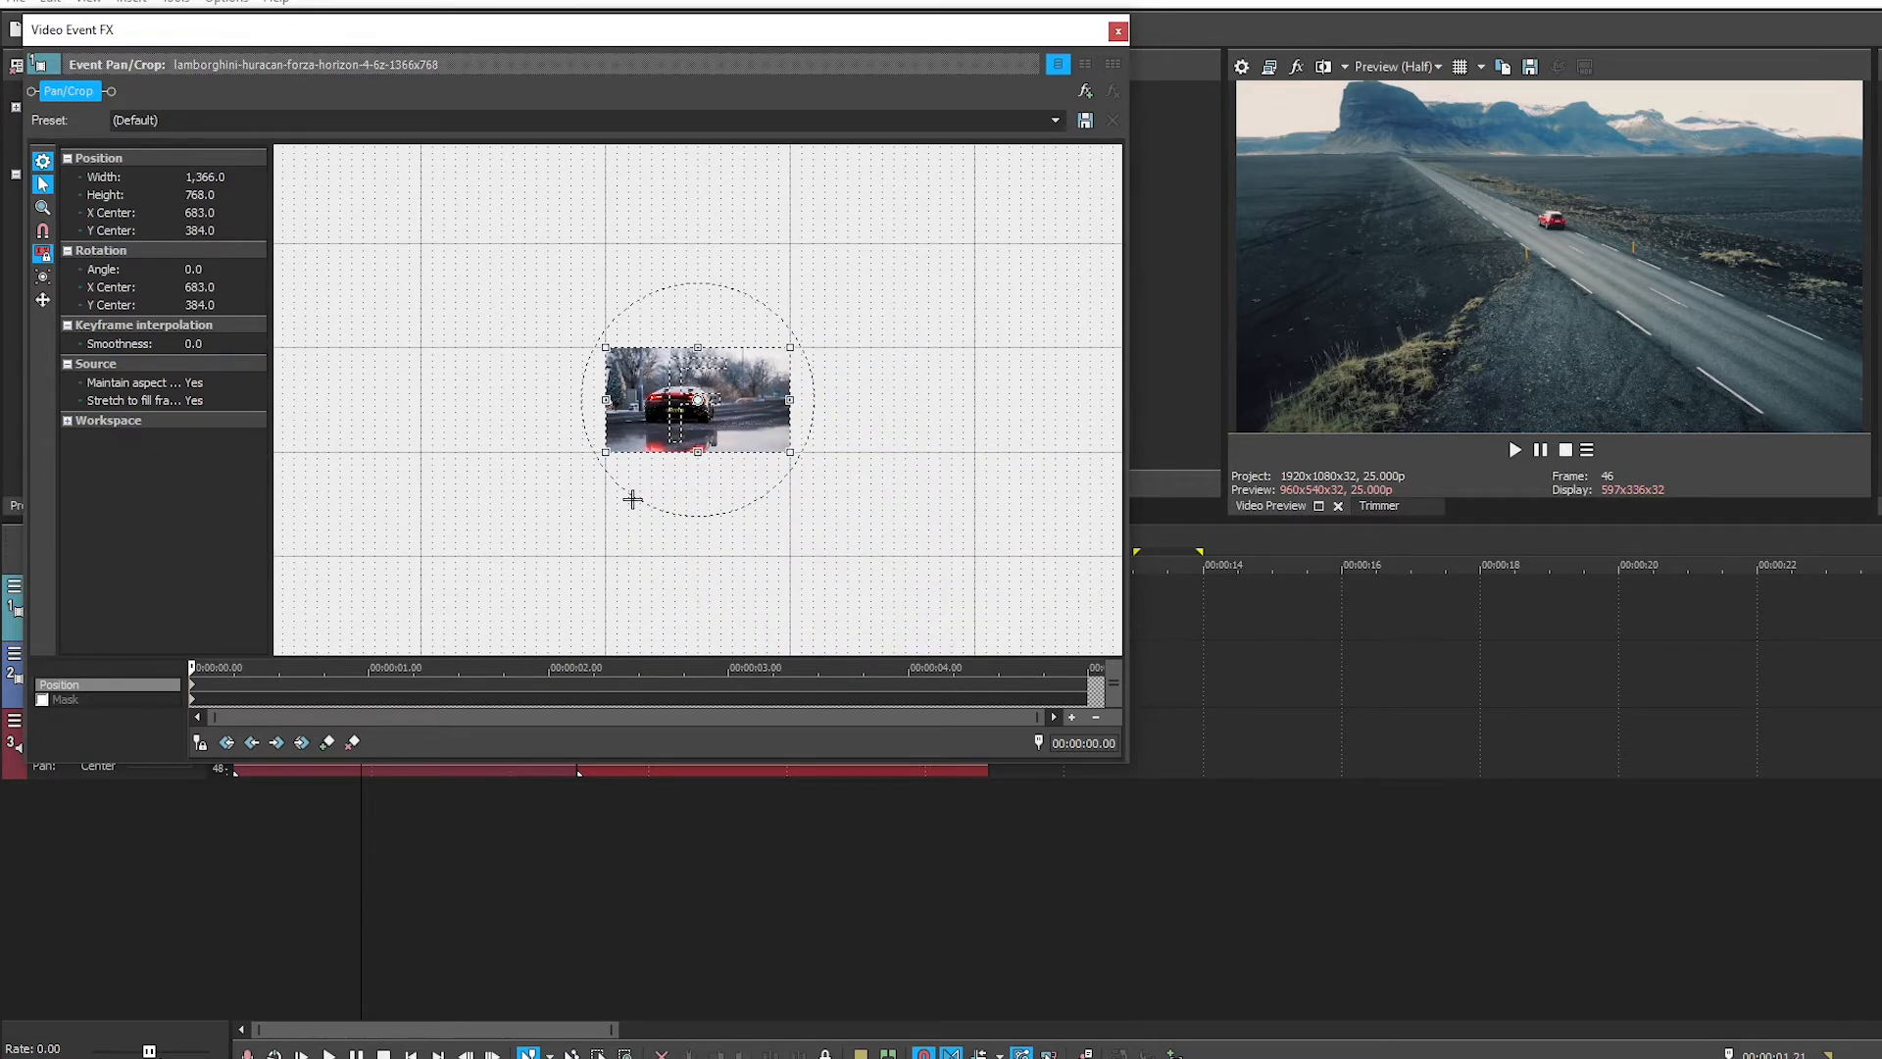
scroll(590, 530, "down", 1)
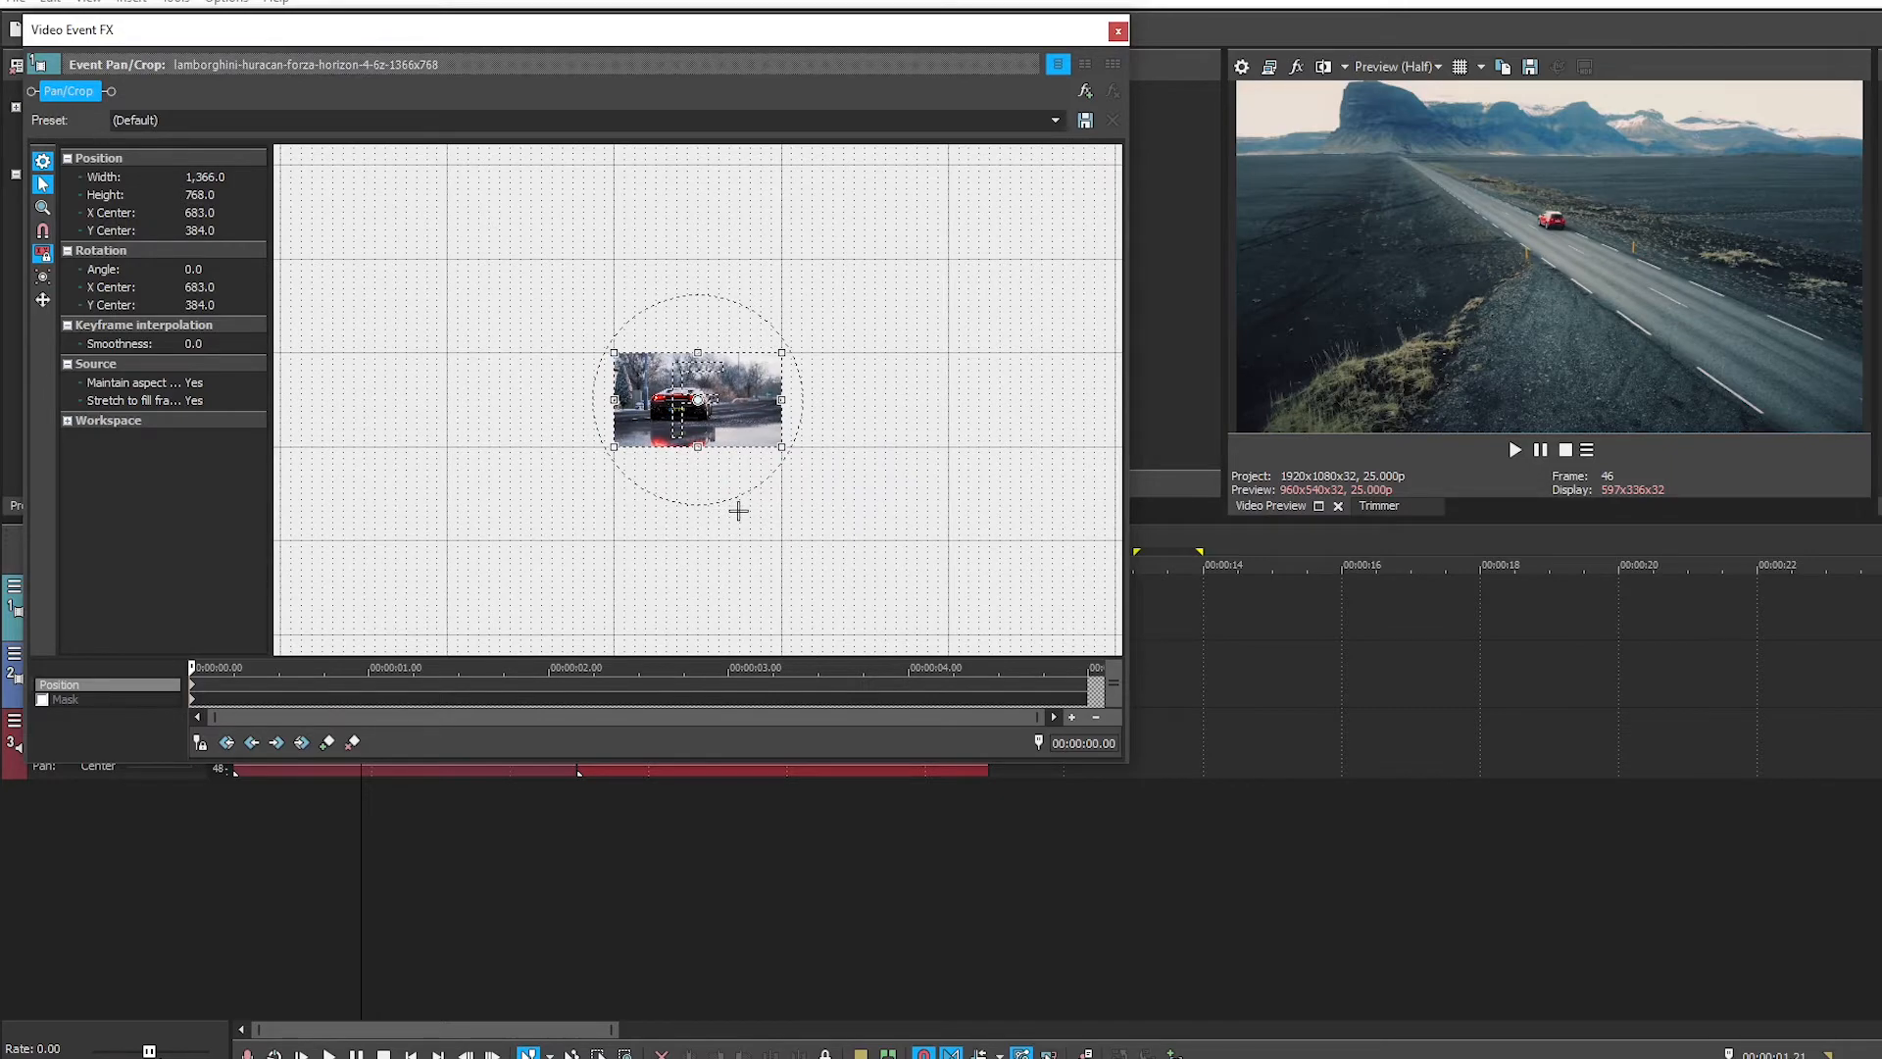
scroll(737, 509, "up", 4)
scroll(733, 508, "down", 2)
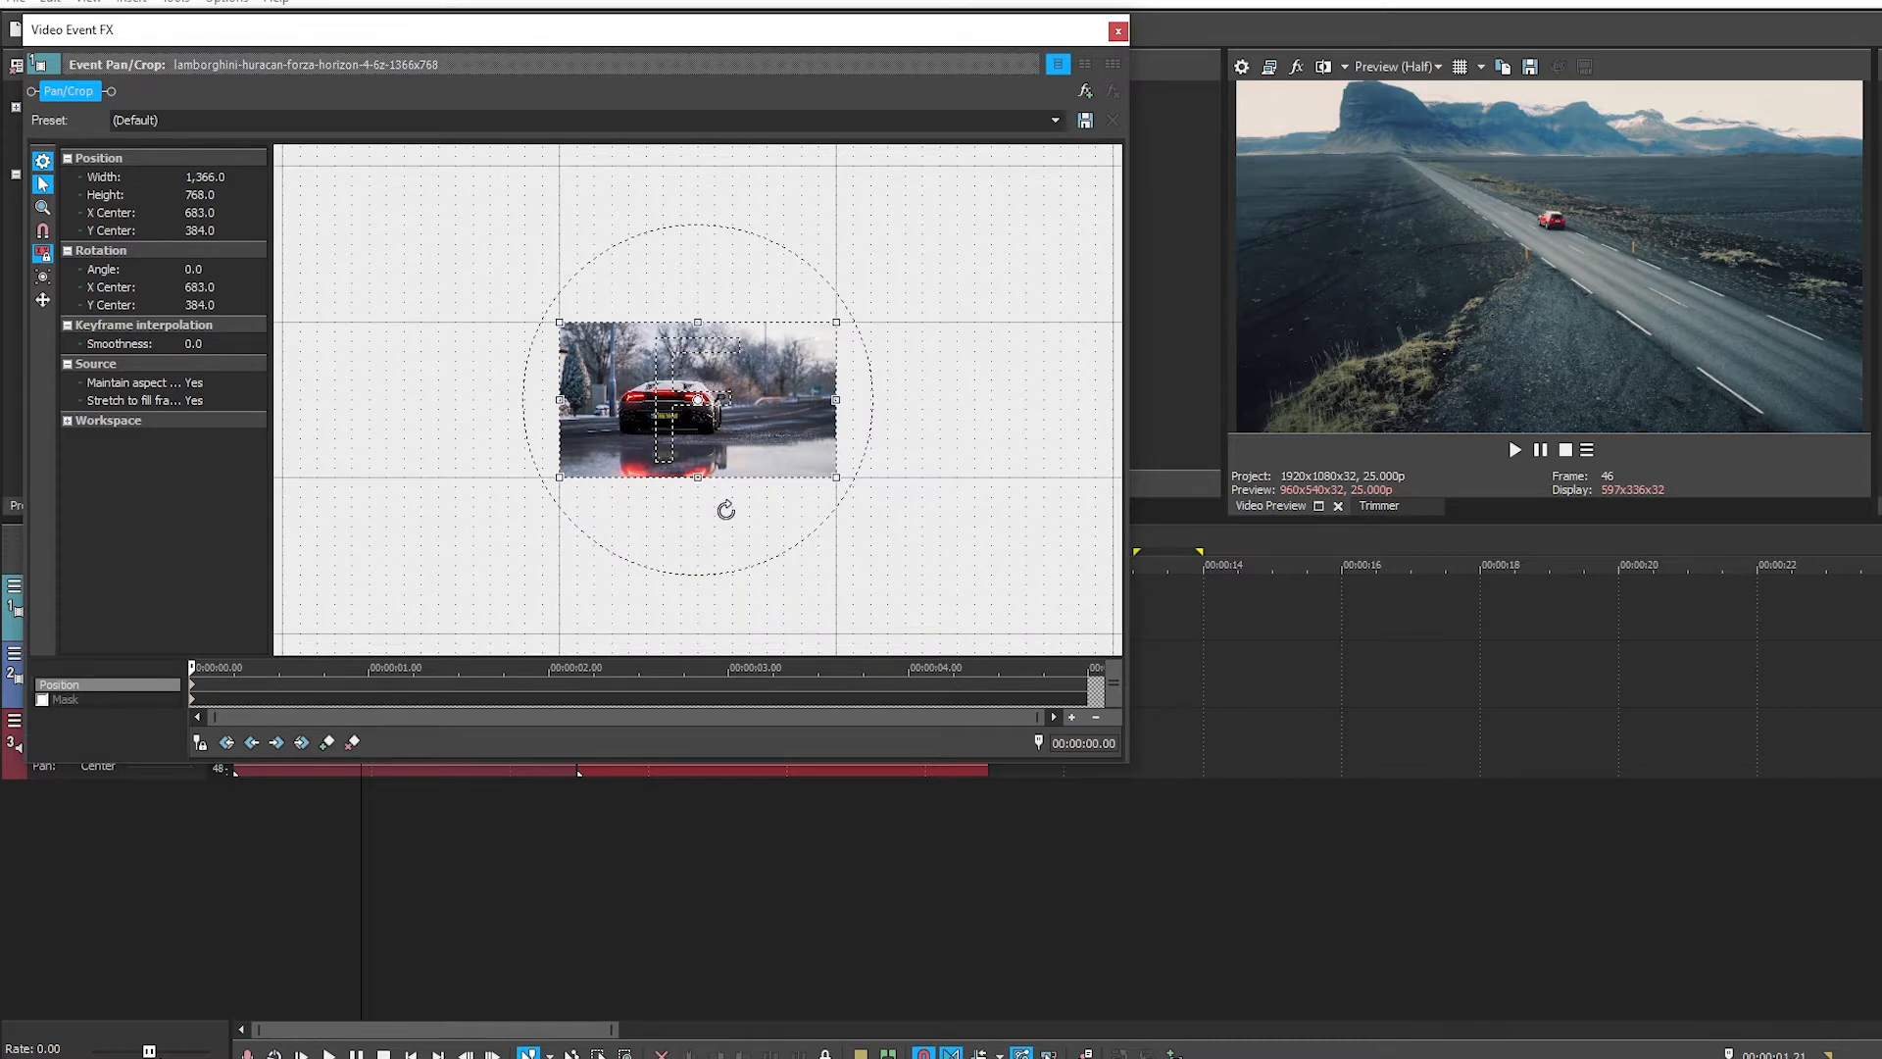
scroll(725, 509, "down", 2)
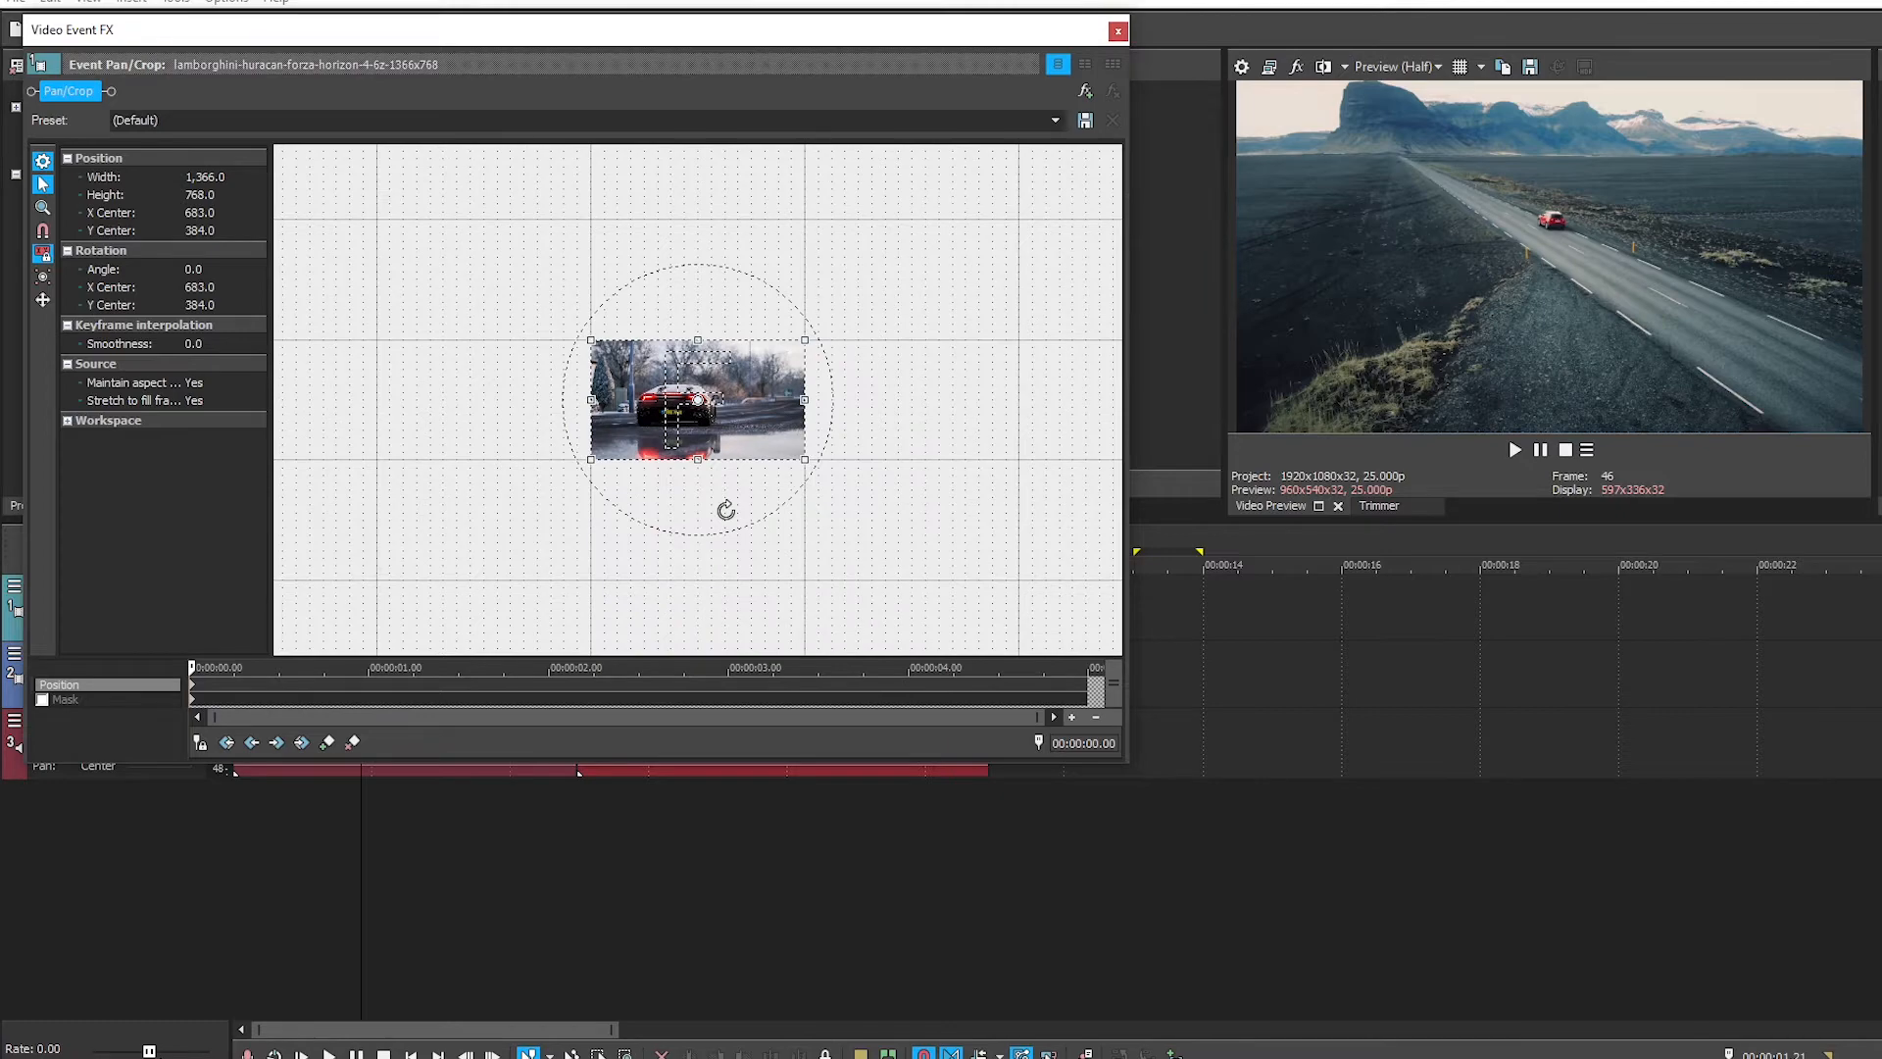
scroll(725, 509, "down", 2)
scroll(725, 508, "up", 2)
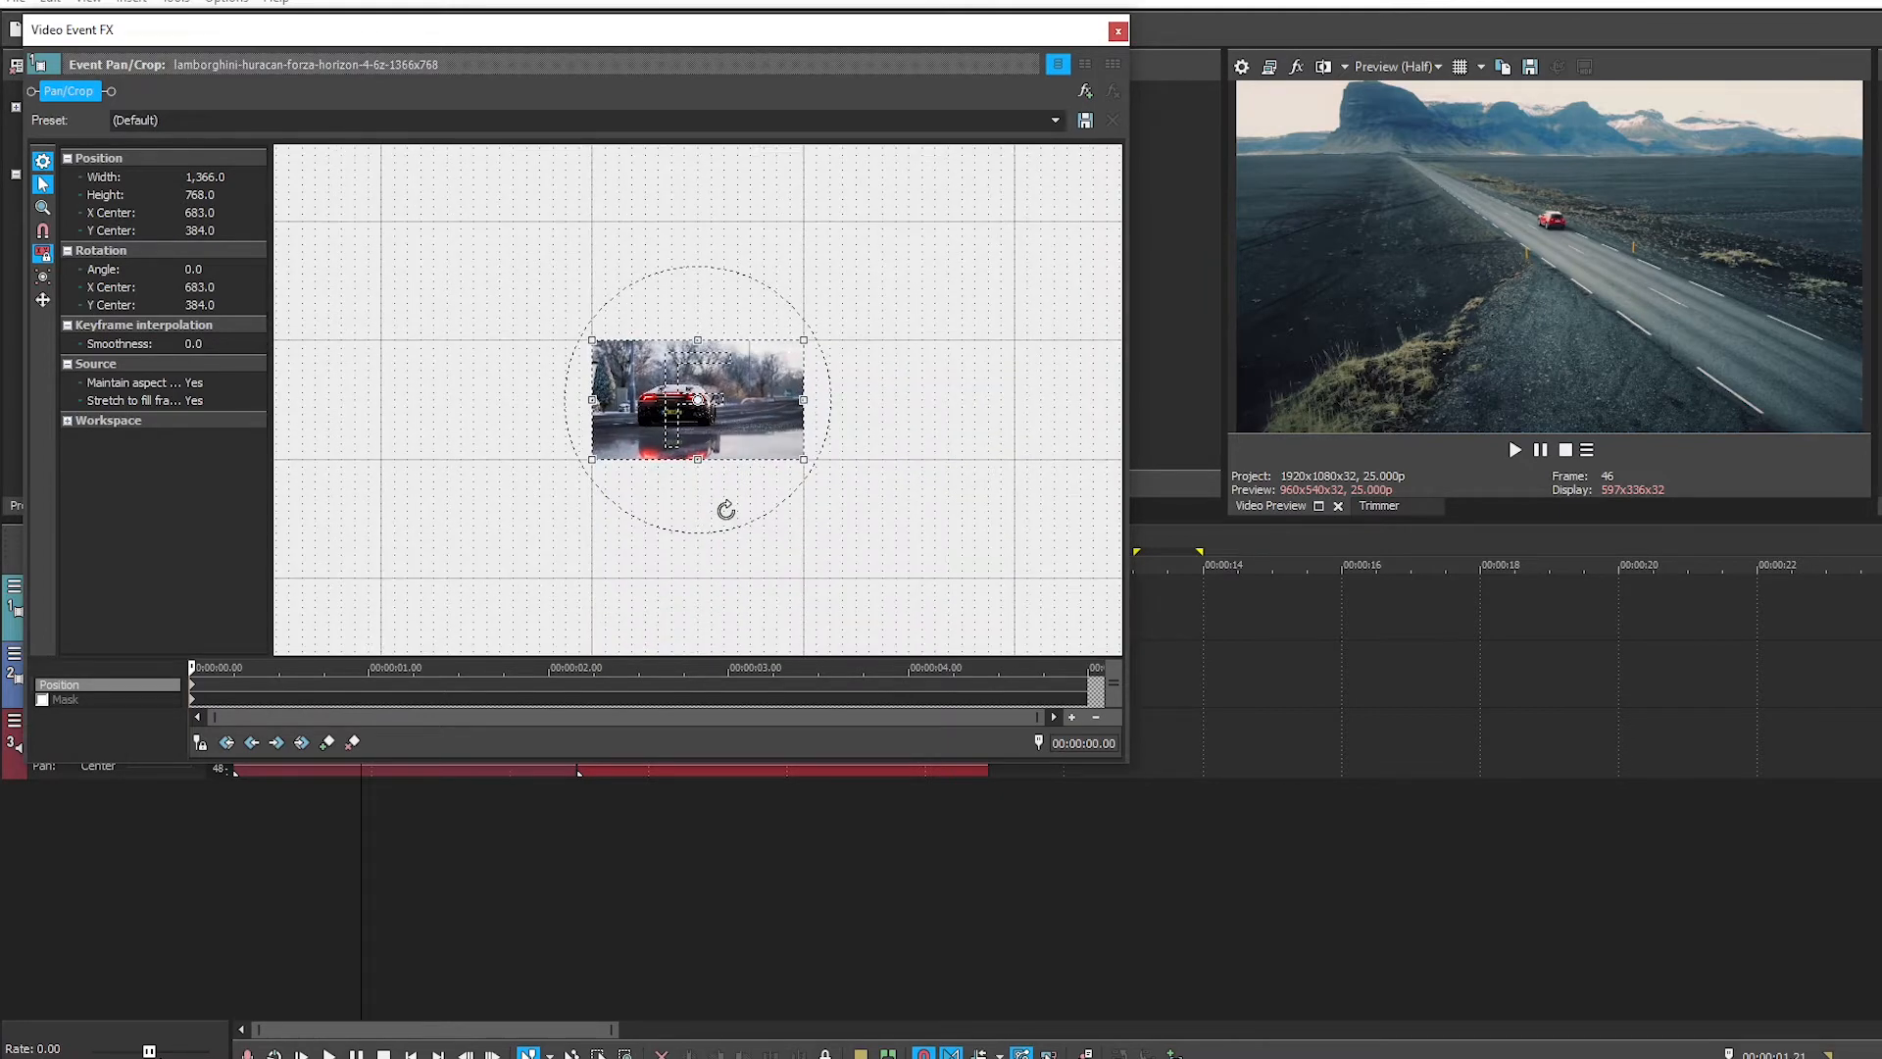
scroll(725, 509, "up", 2)
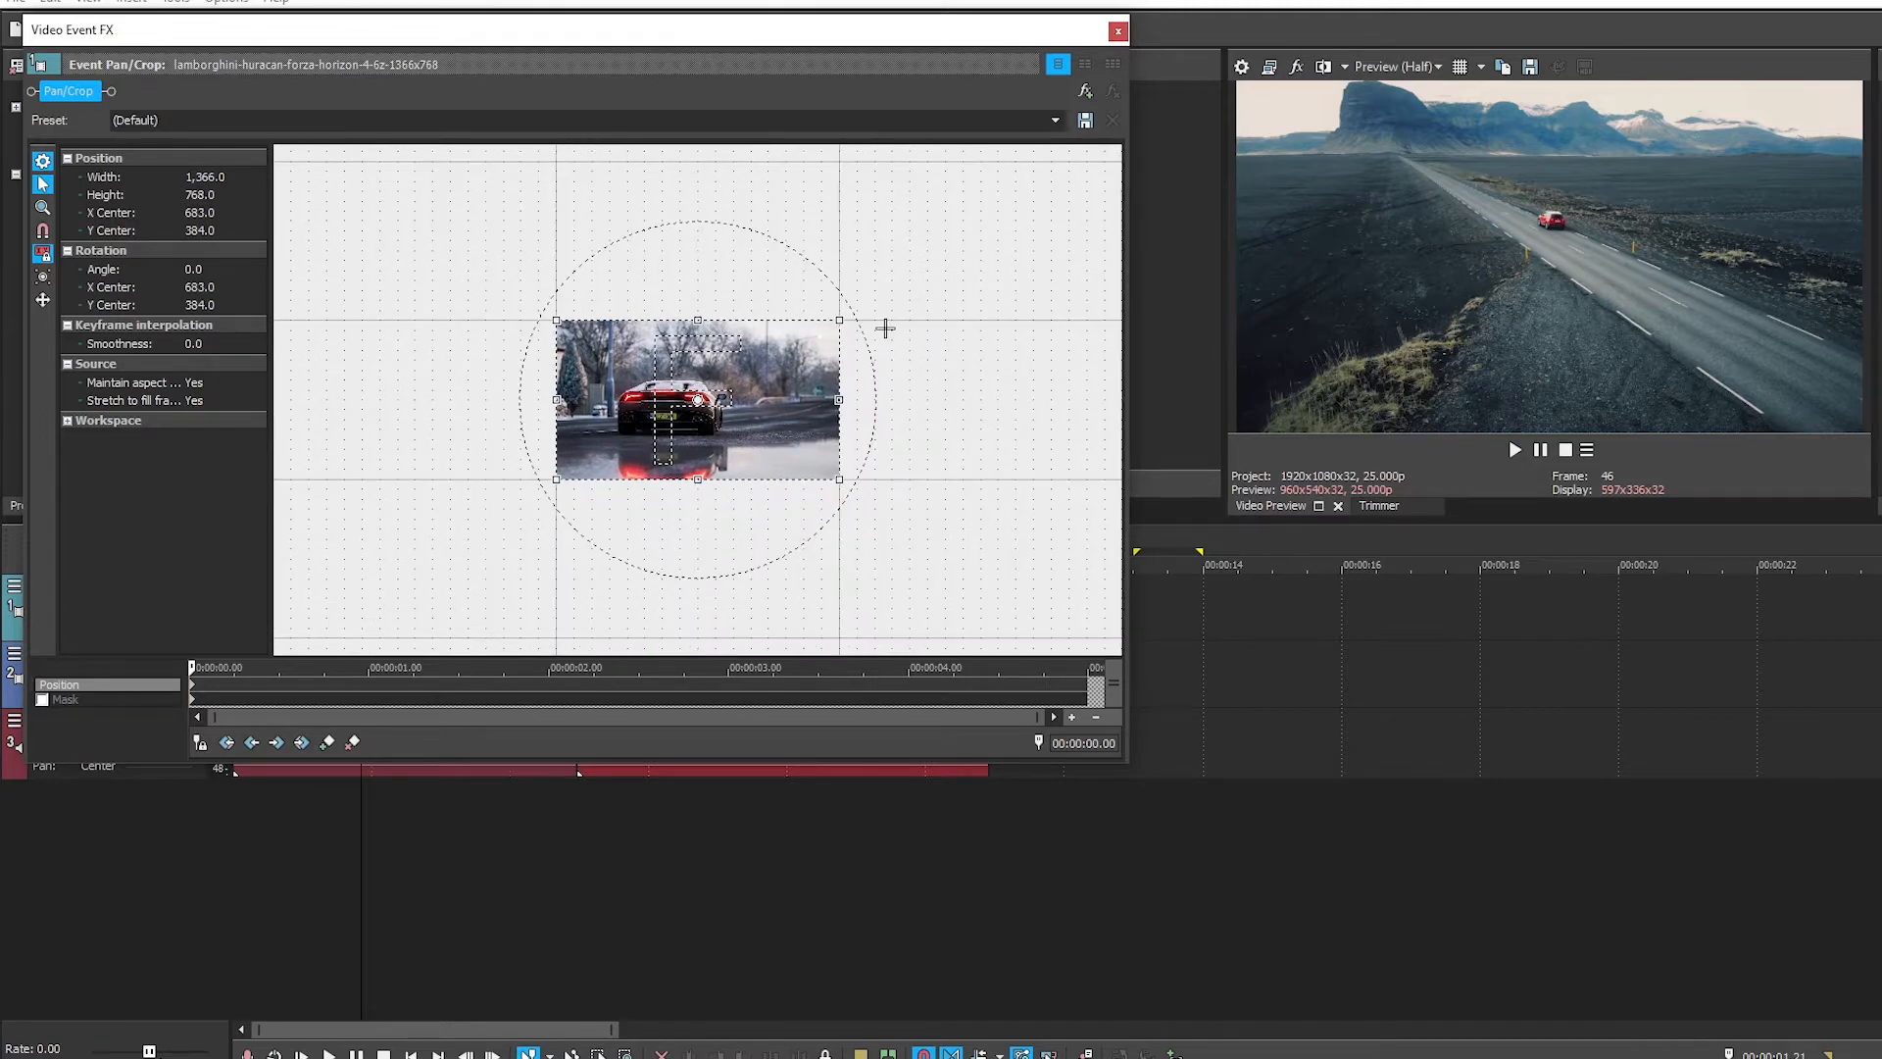
scroll(885, 328, "up", 1)
scroll(872, 359, "down", 1)
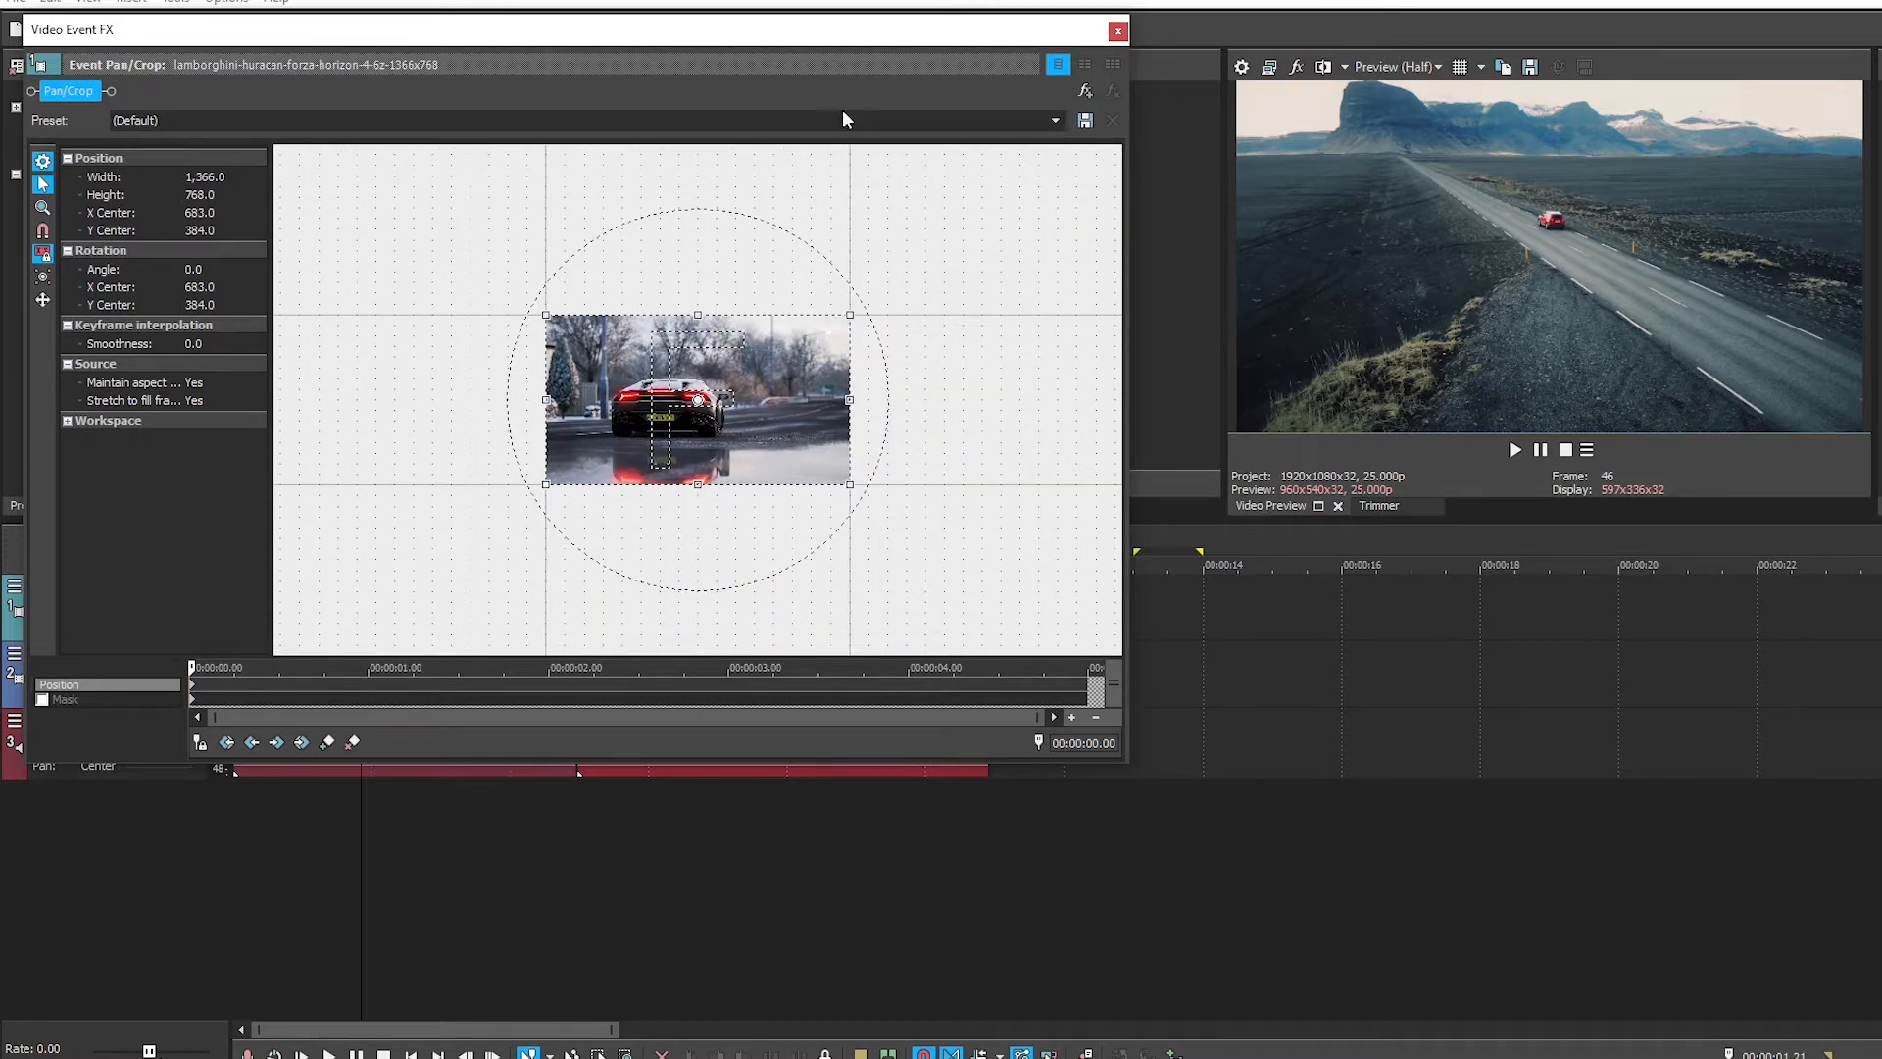
Step: Place the playhead at 00:00:03.05 over the Lamborghini image, keeping the Pan/Crop window clear of the video preview
left_click_drag(890, 39, 1358, 735)
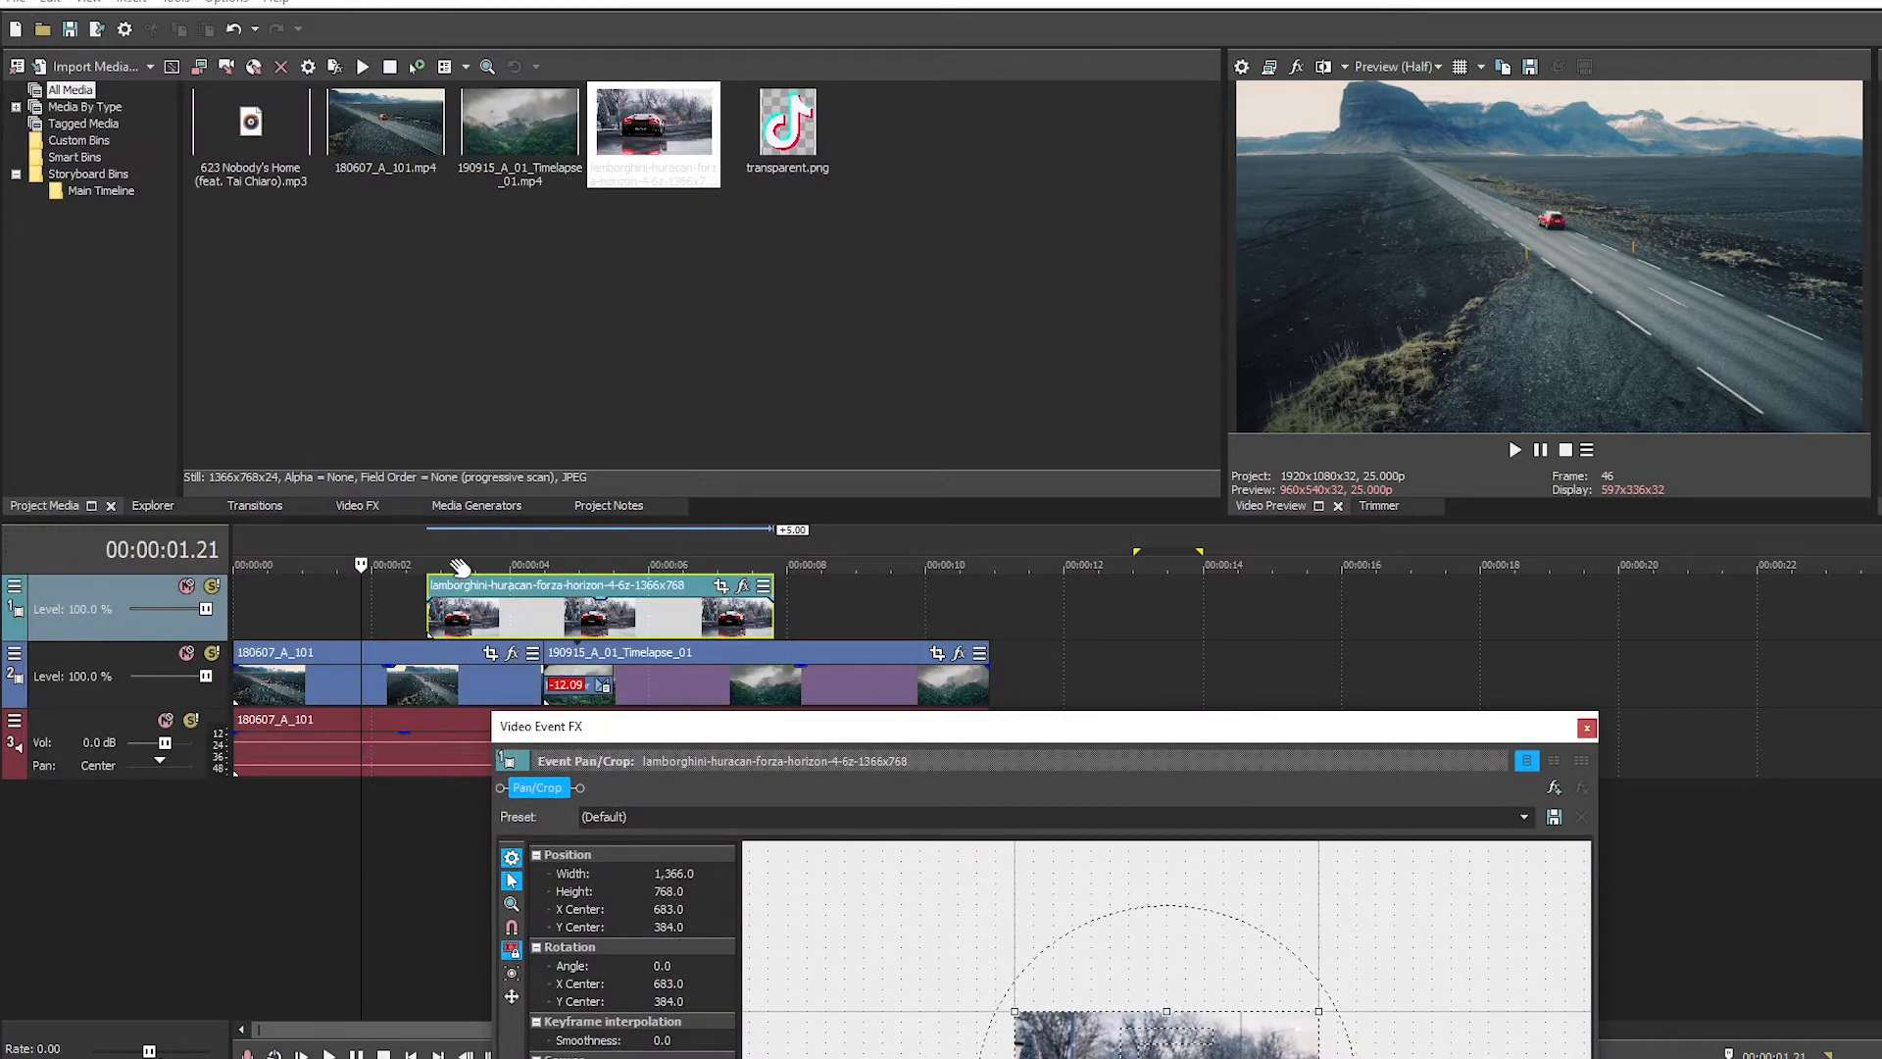
left_click(455, 542)
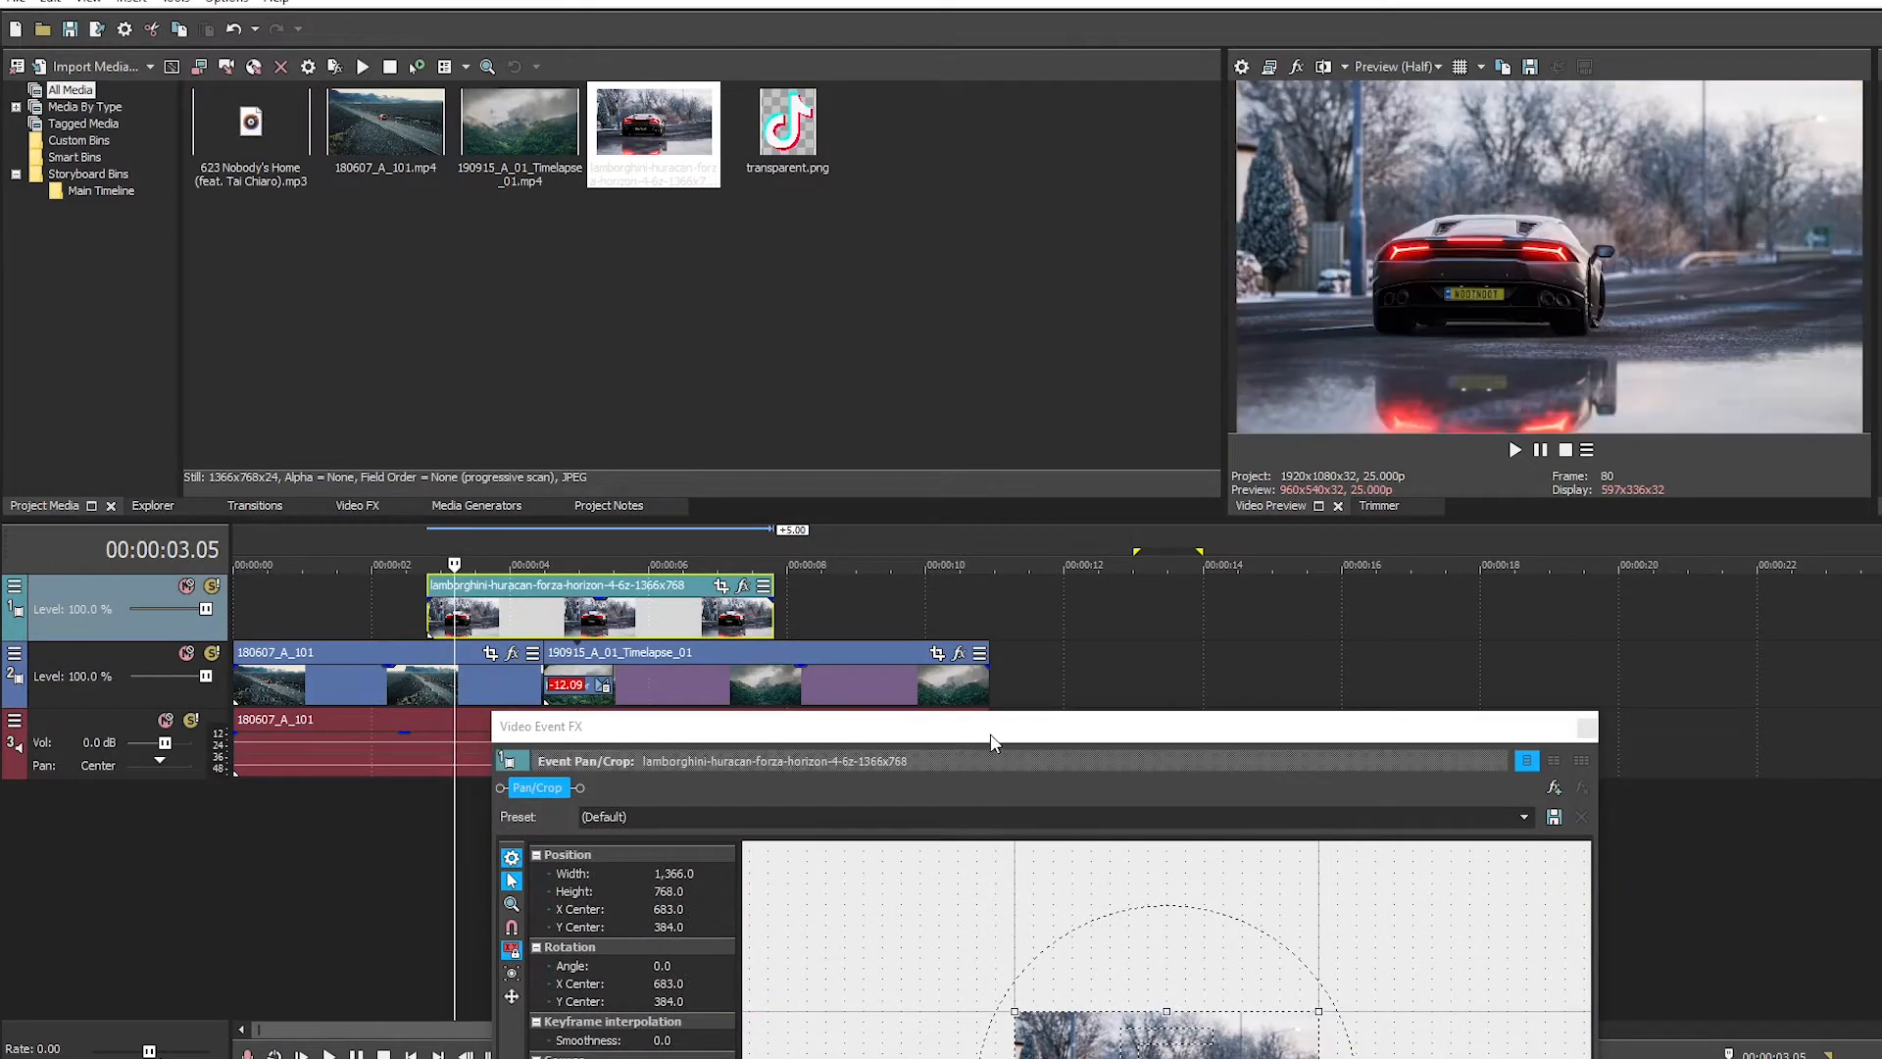
left_click_drag(988, 737, 534, 96)
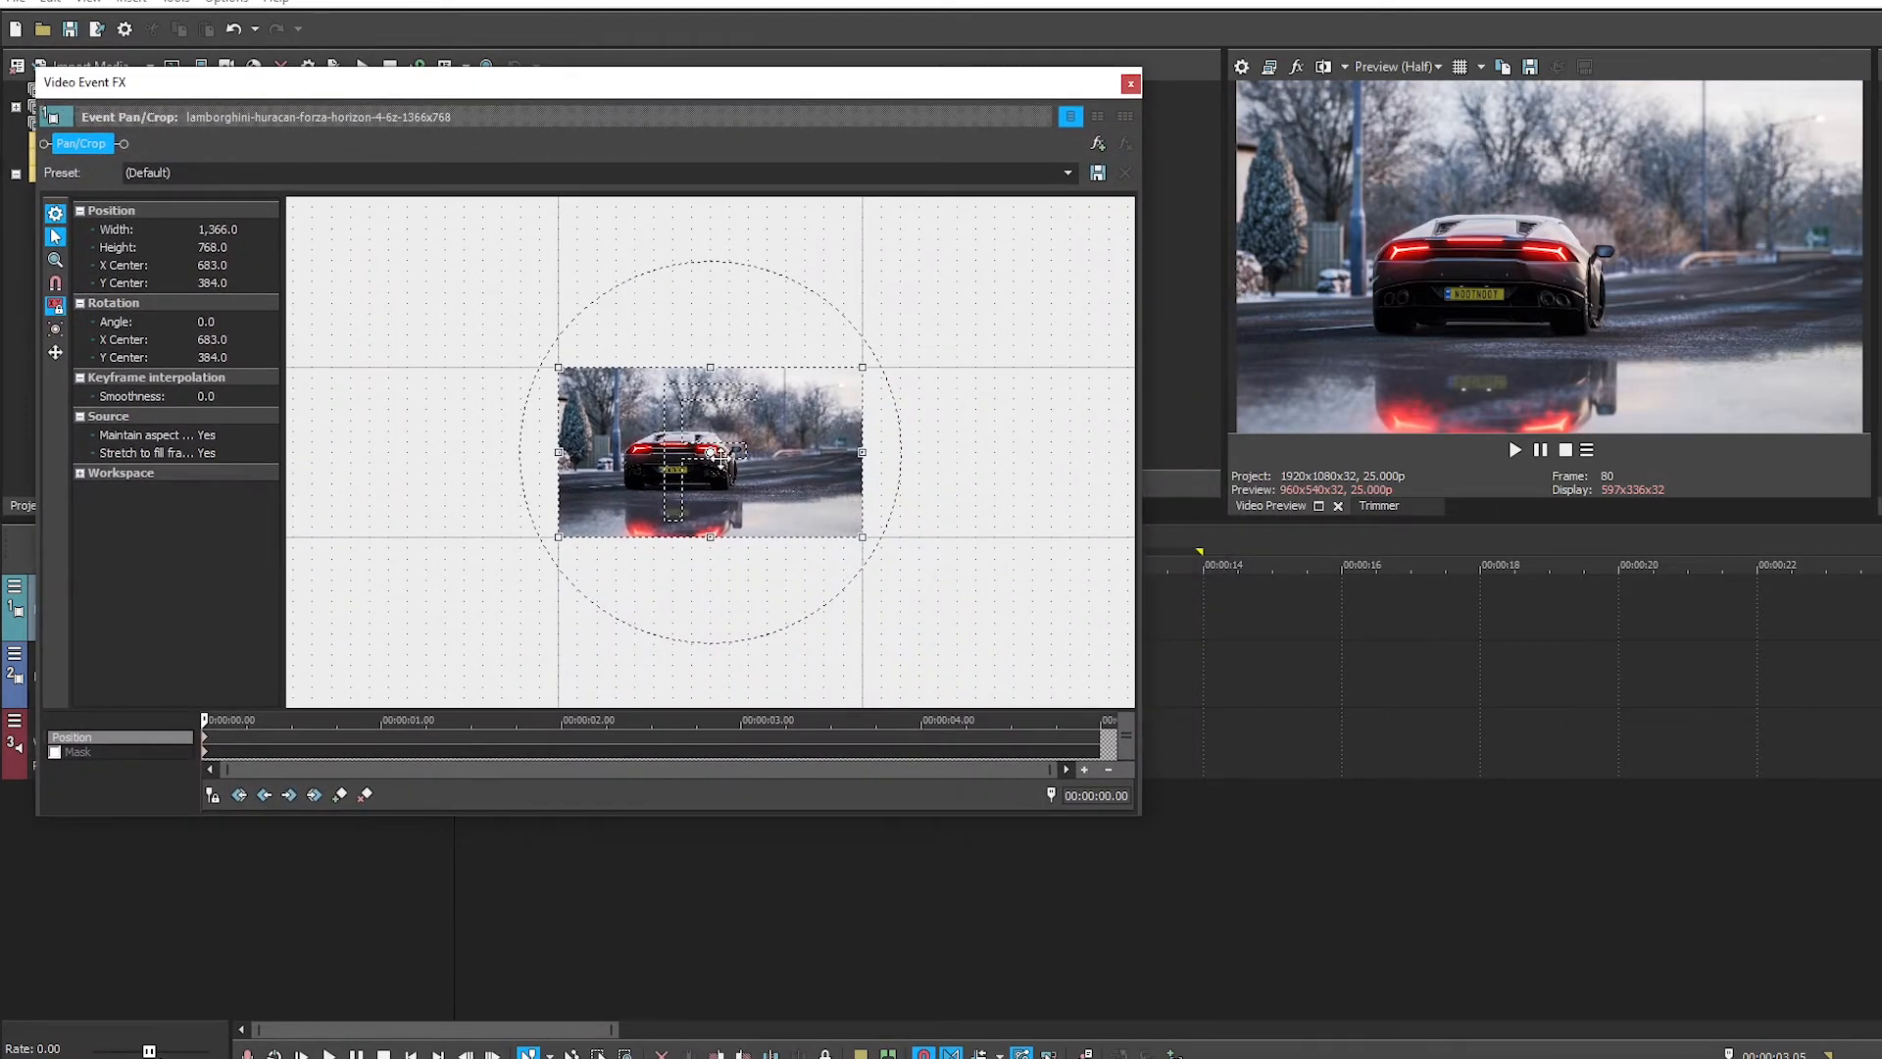
Step: Try shifting and resizing the Lamborghini image's crop frame, and restore it to its default size and position
mouse_move(739, 482)
left_mouse_down()
mouse_move(872, 552)
mouse_move(890, 392)
mouse_move(578, 378)
mouse_move(843, 519)
mouse_move(593, 522)
mouse_move(814, 549)
mouse_move(725, 549)
mouse_move(784, 490)
mouse_move(751, 227)
mouse_move(789, 544)
mouse_move(755, 599)
mouse_move(769, 353)
mouse_move(700, 485)
mouse_move(781, 474)
mouse_move(765, 479)
left_mouse_up()
right_click(766, 480)
left_click(866, 493)
left_click_drag(855, 534, 858, 579)
left_click_drag(723, 456, 742, 420)
right_click(806, 462)
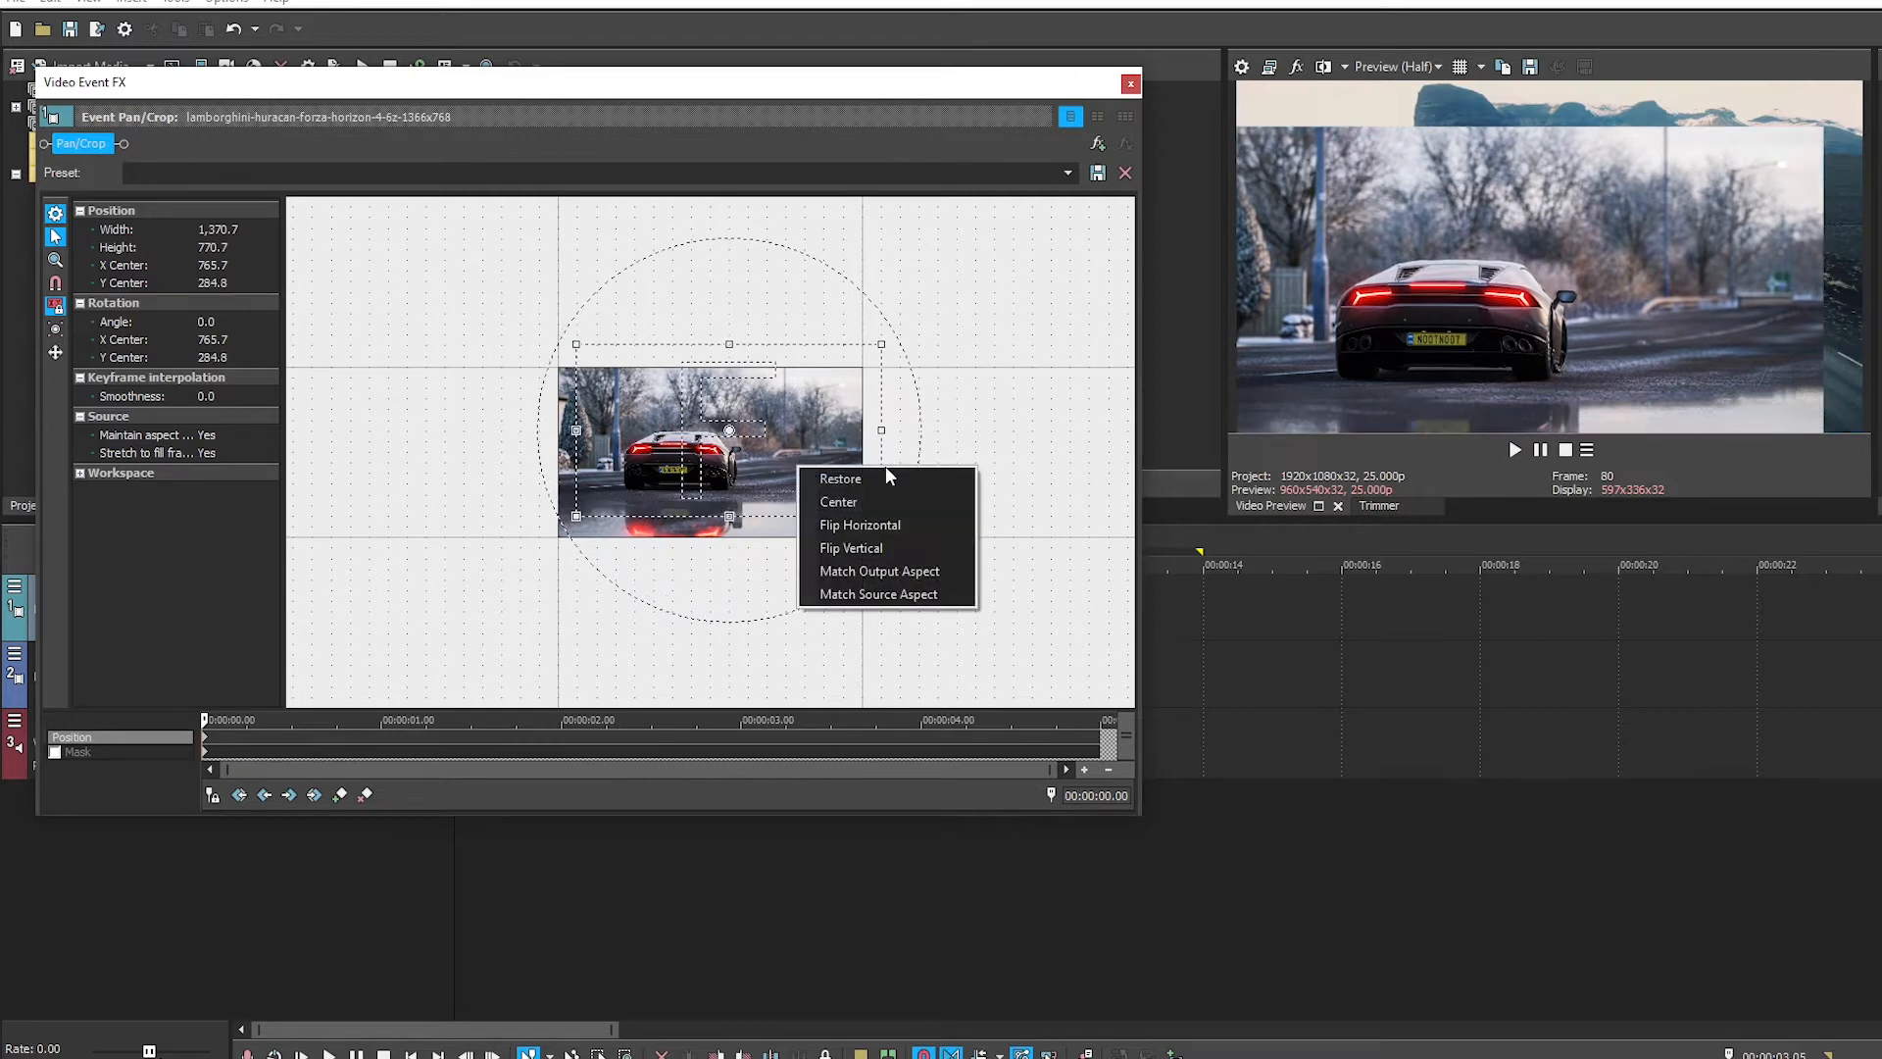
left_click(823, 478)
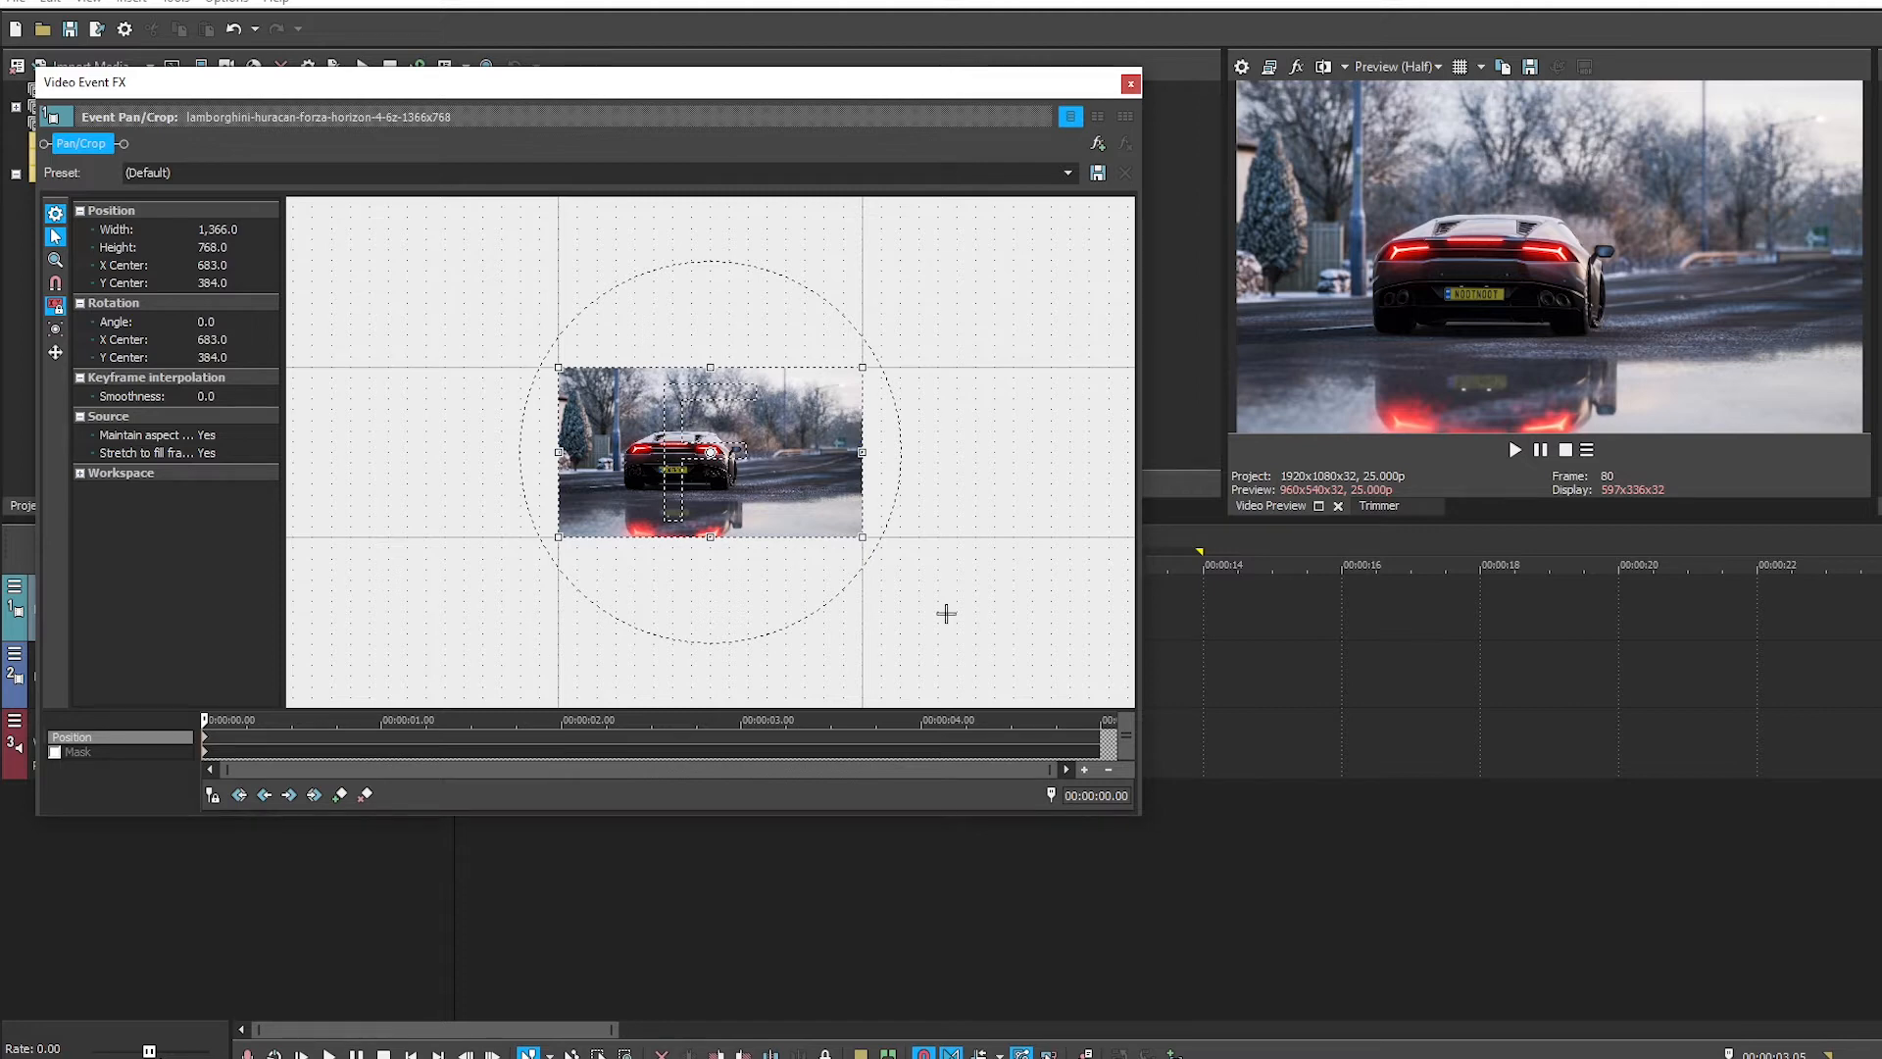
Step: Enlarge the crop frame to about 6,690 × 3,761 so the Lamborghini image becomes a small picture-in-picture
left_click_drag(861, 536, 1514, 864)
scroll(803, 479, "down", 2)
scroll(802, 479, "down", 3)
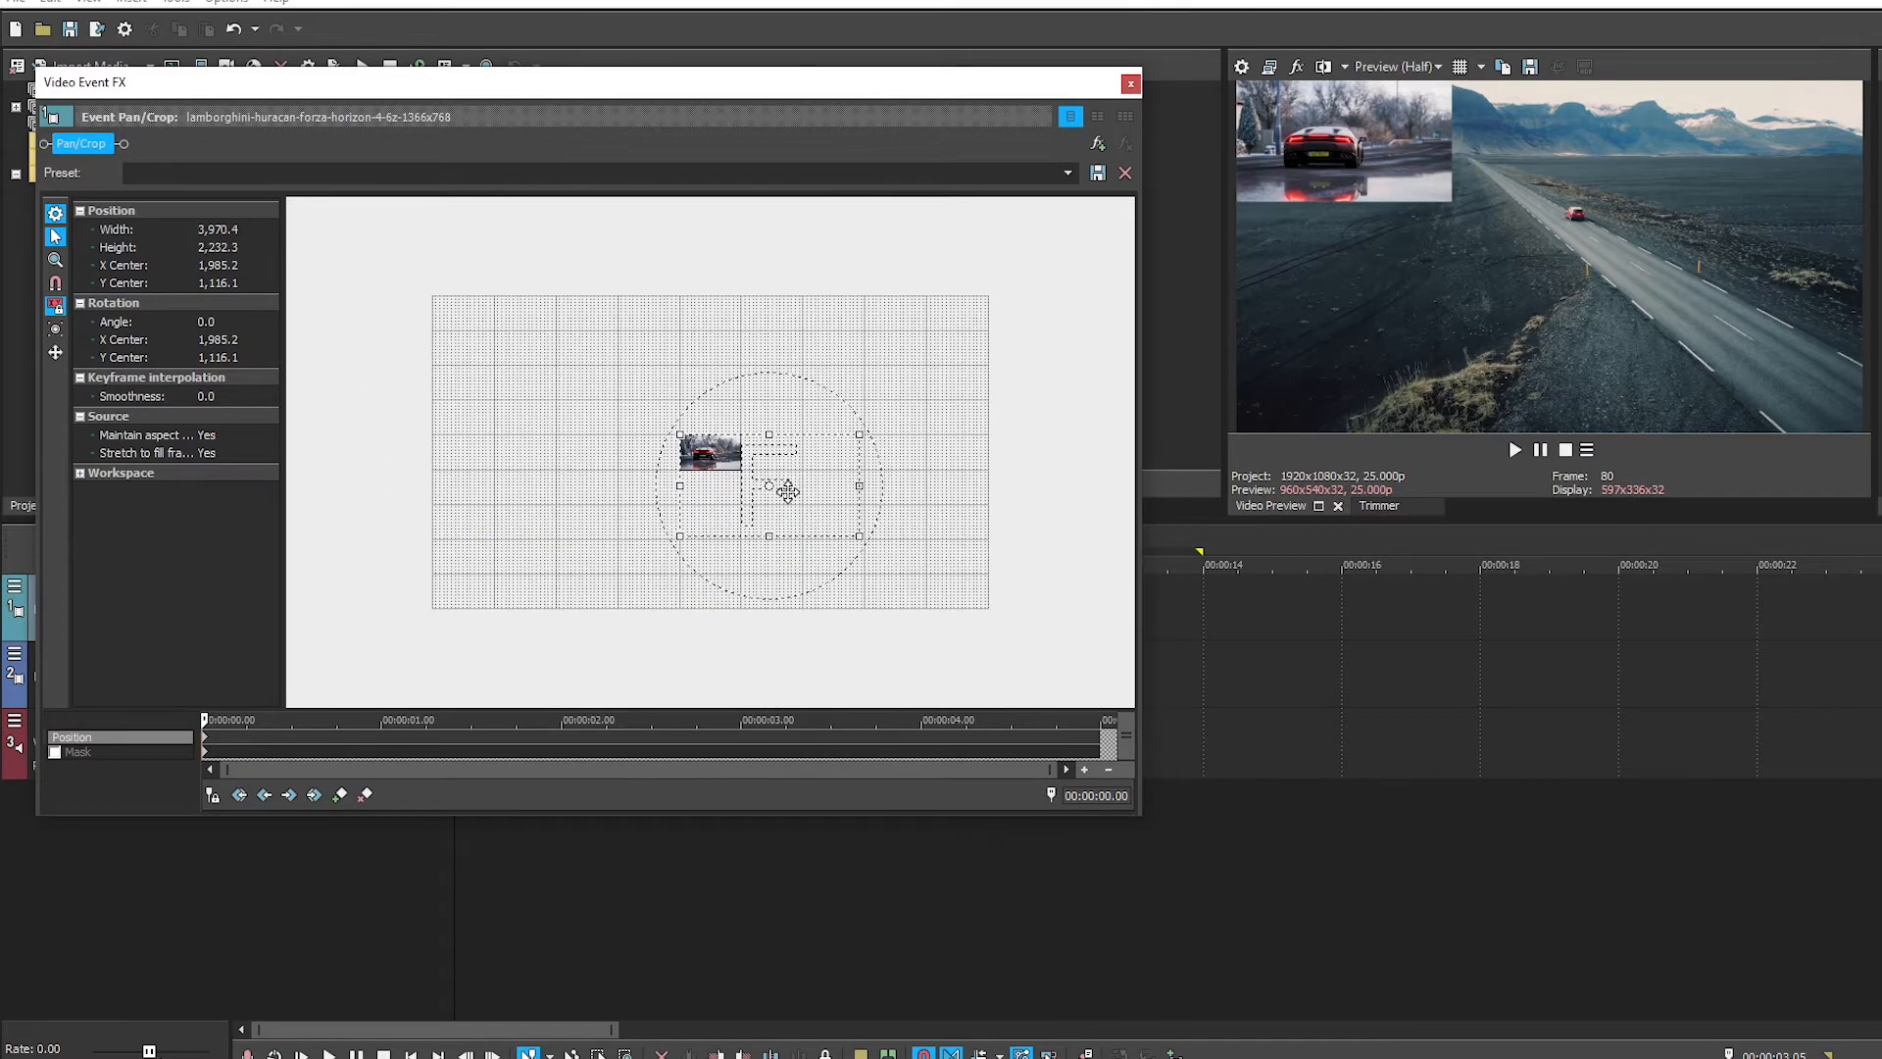
mouse_move(784, 490)
left_mouse_down()
mouse_move(834, 531)
mouse_move(803, 452)
mouse_move(847, 463)
mouse_move(731, 449)
mouse_move(911, 537)
mouse_move(693, 450)
mouse_move(869, 513)
mouse_move(769, 496)
mouse_move(798, 516)
mouse_move(775, 522)
left_mouse_up()
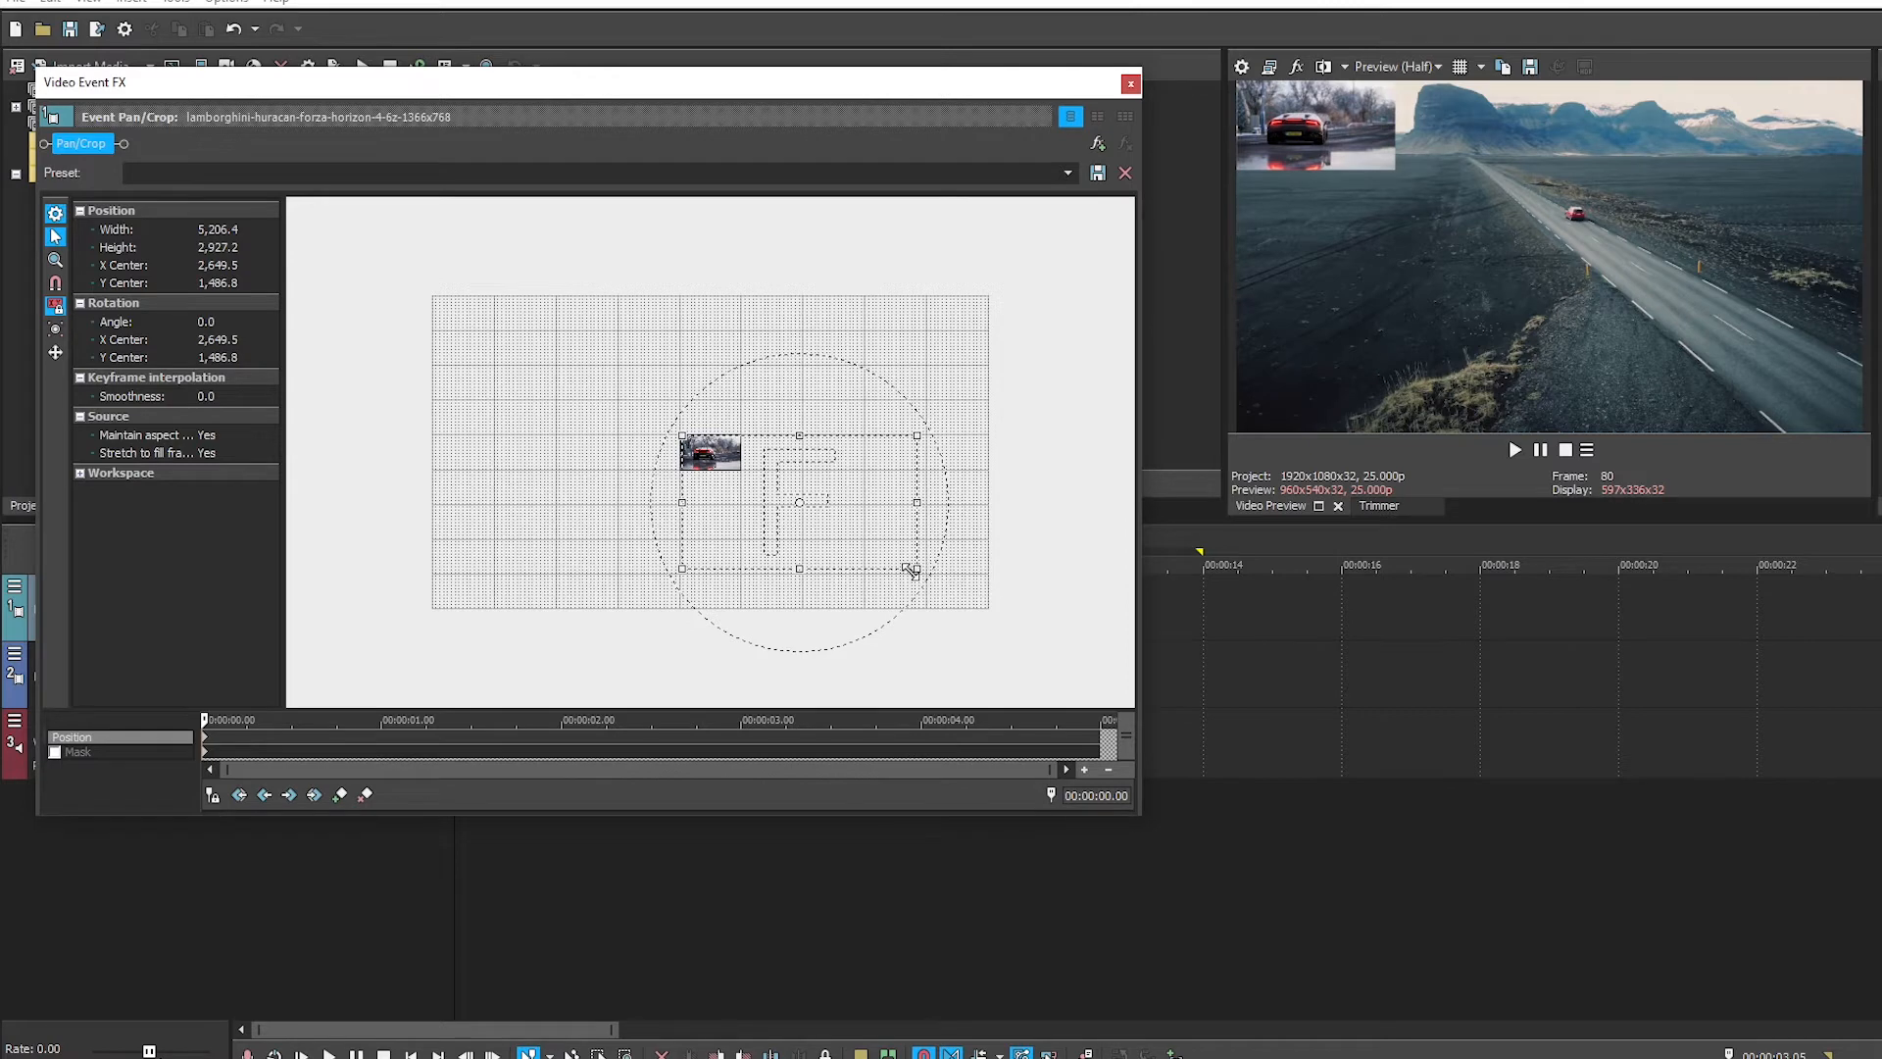
left_click_drag(911, 571, 955, 561)
left_click_drag(778, 483, 736, 449)
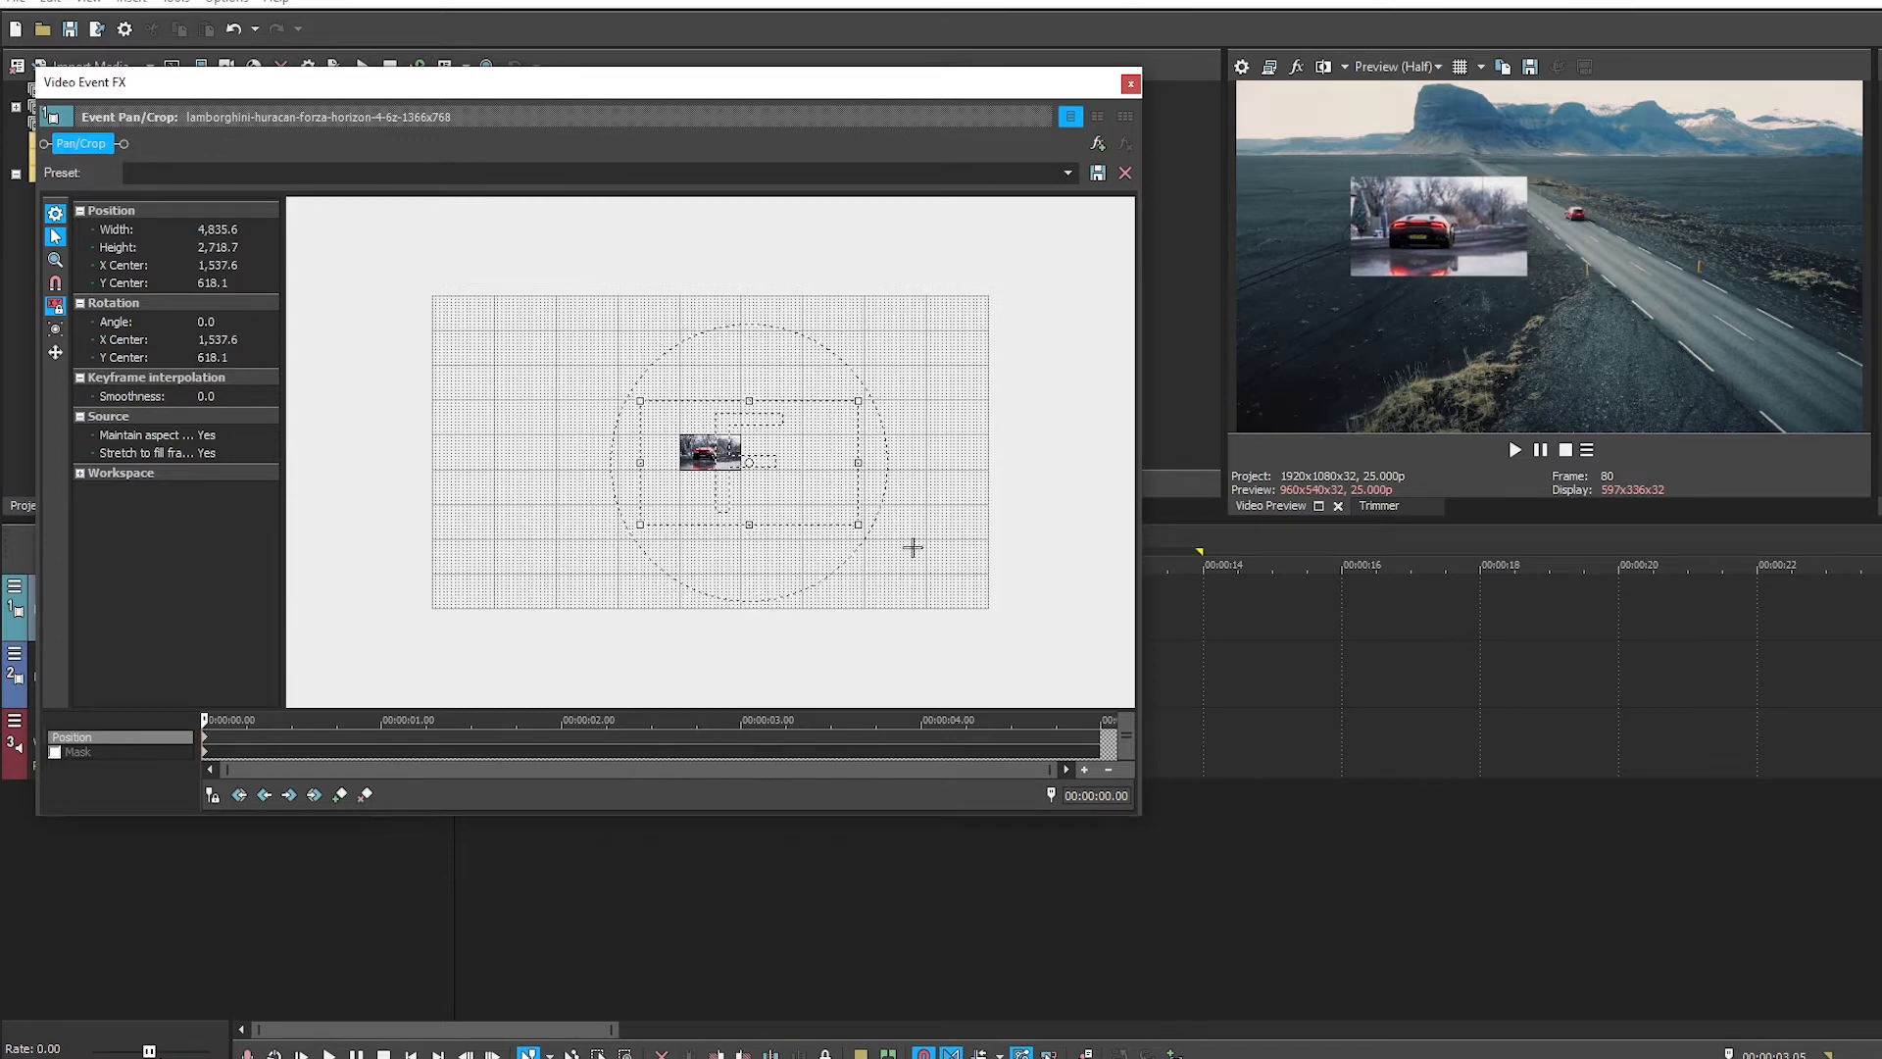
left_click_drag(861, 521, 972, 567)
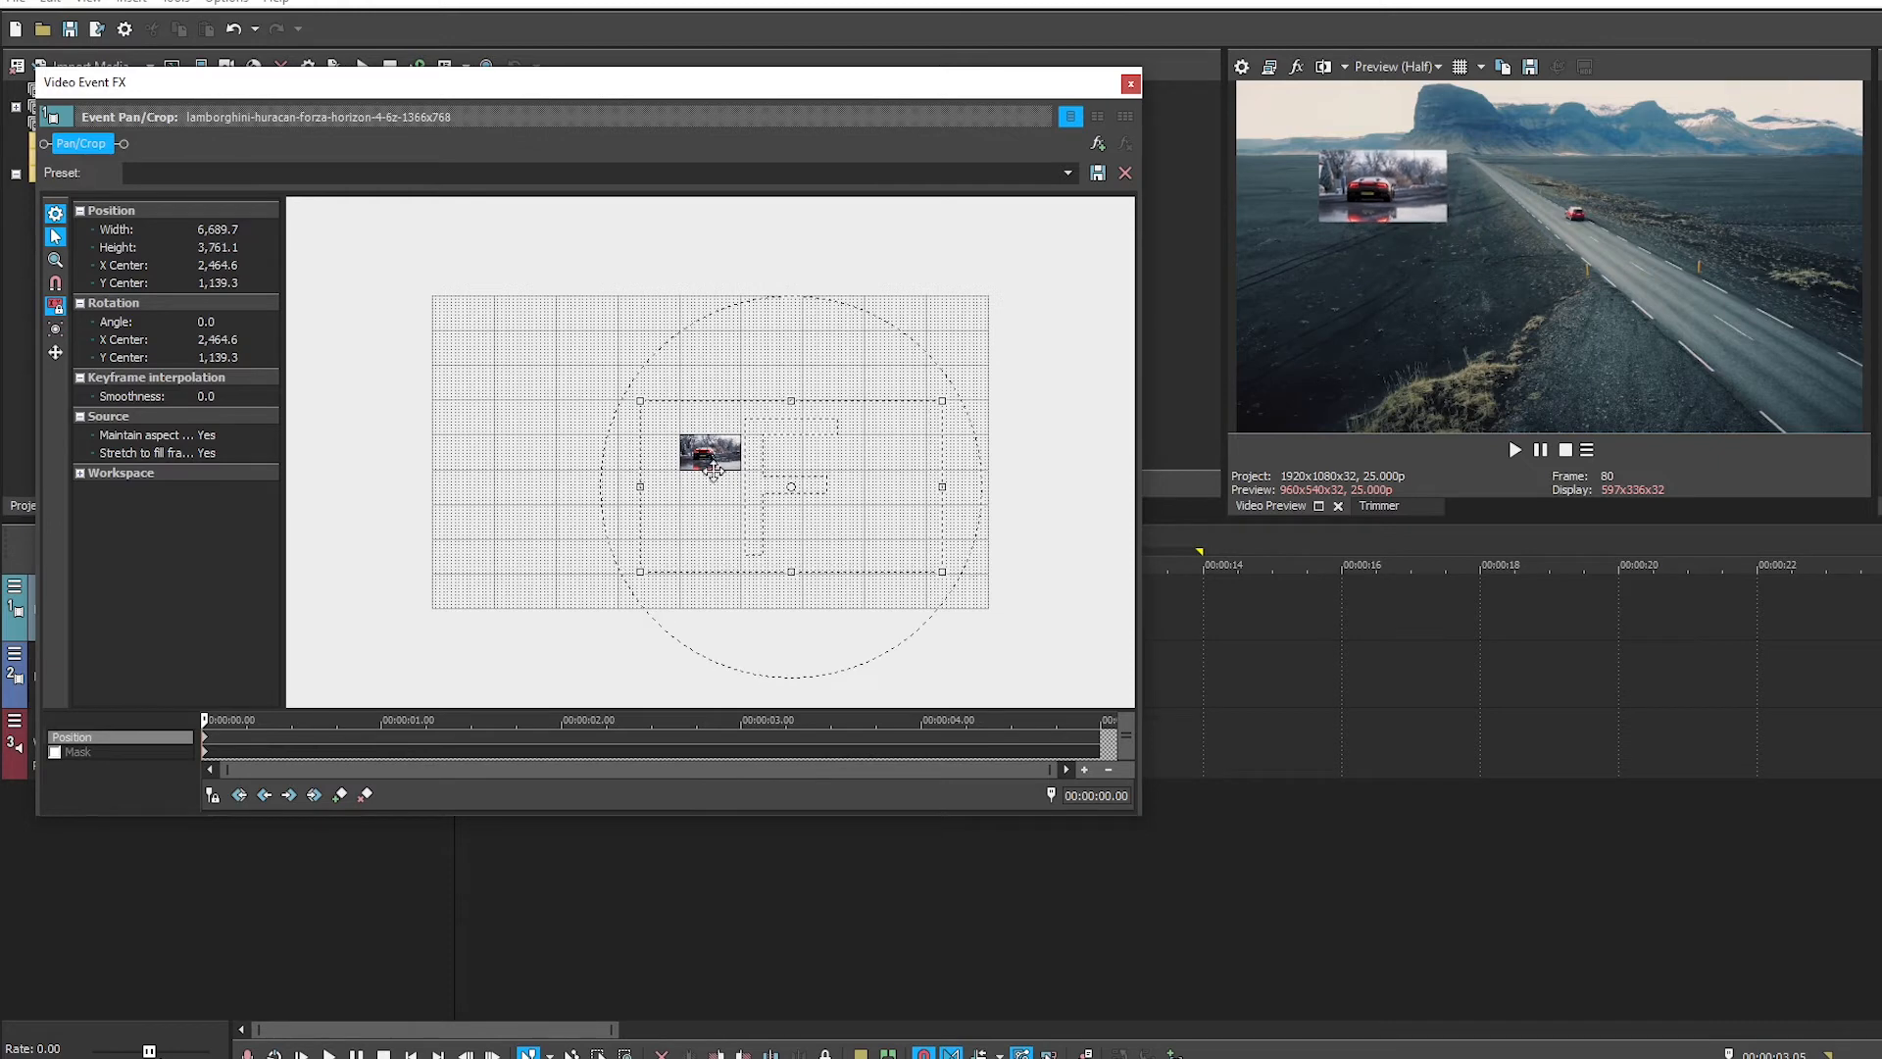
Step: Move the crop frame to about X Center 4,781 and Y Center 352, so the image starts just outside the video's left edge
left_click_drag(777, 475, 805, 434)
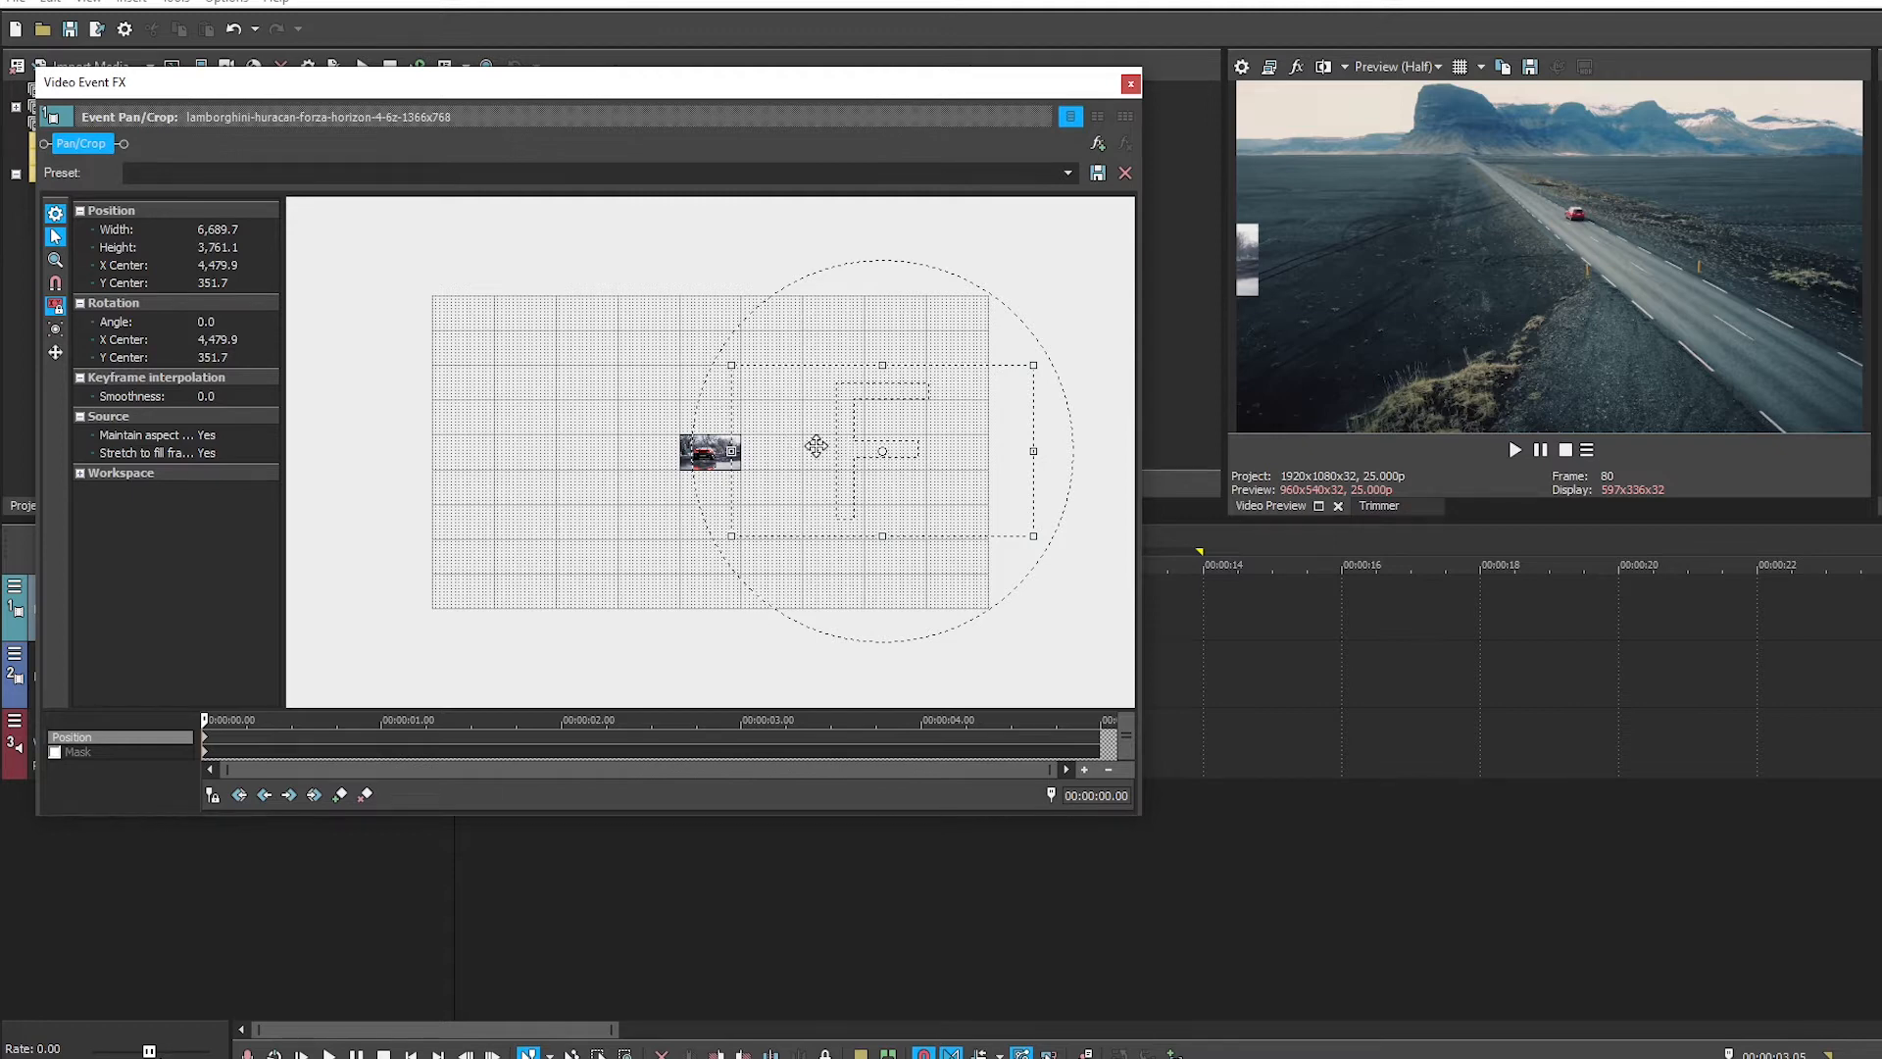
left_click_drag(815, 446, 825, 446)
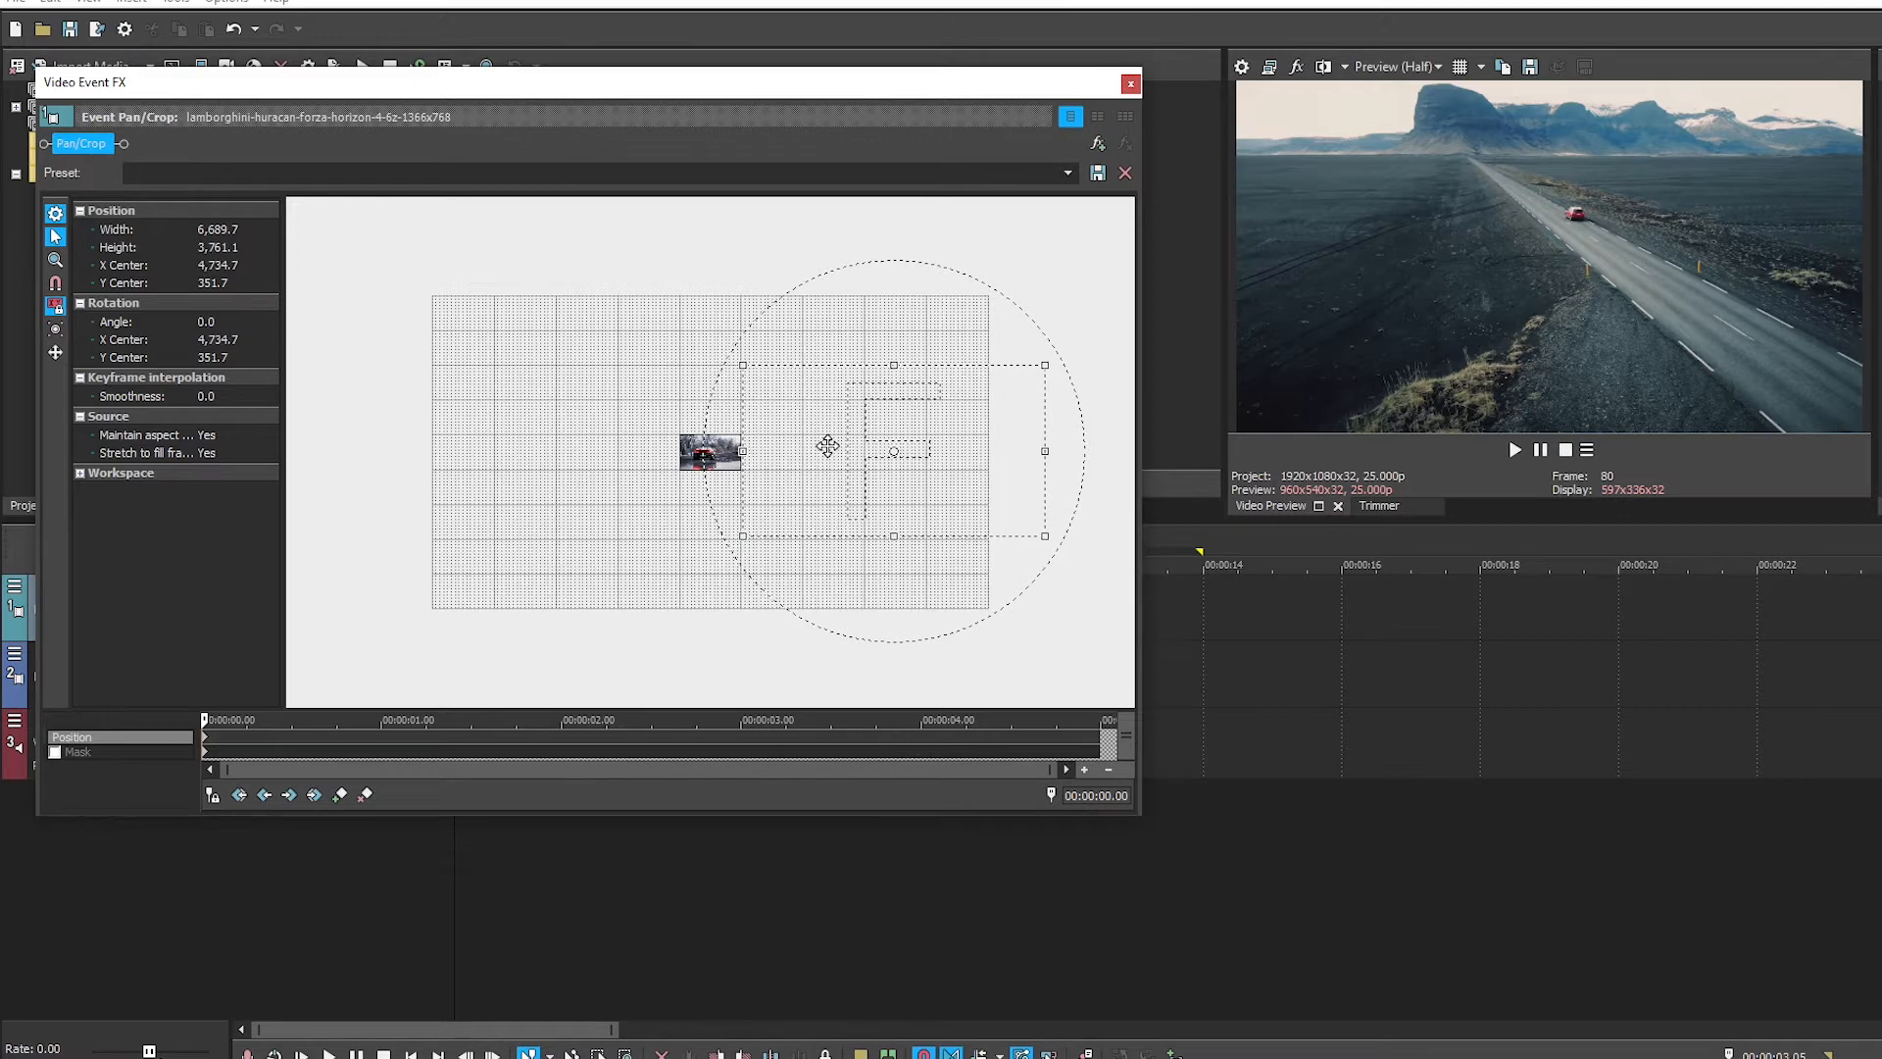
left_click_drag(773, 403, 778, 399)
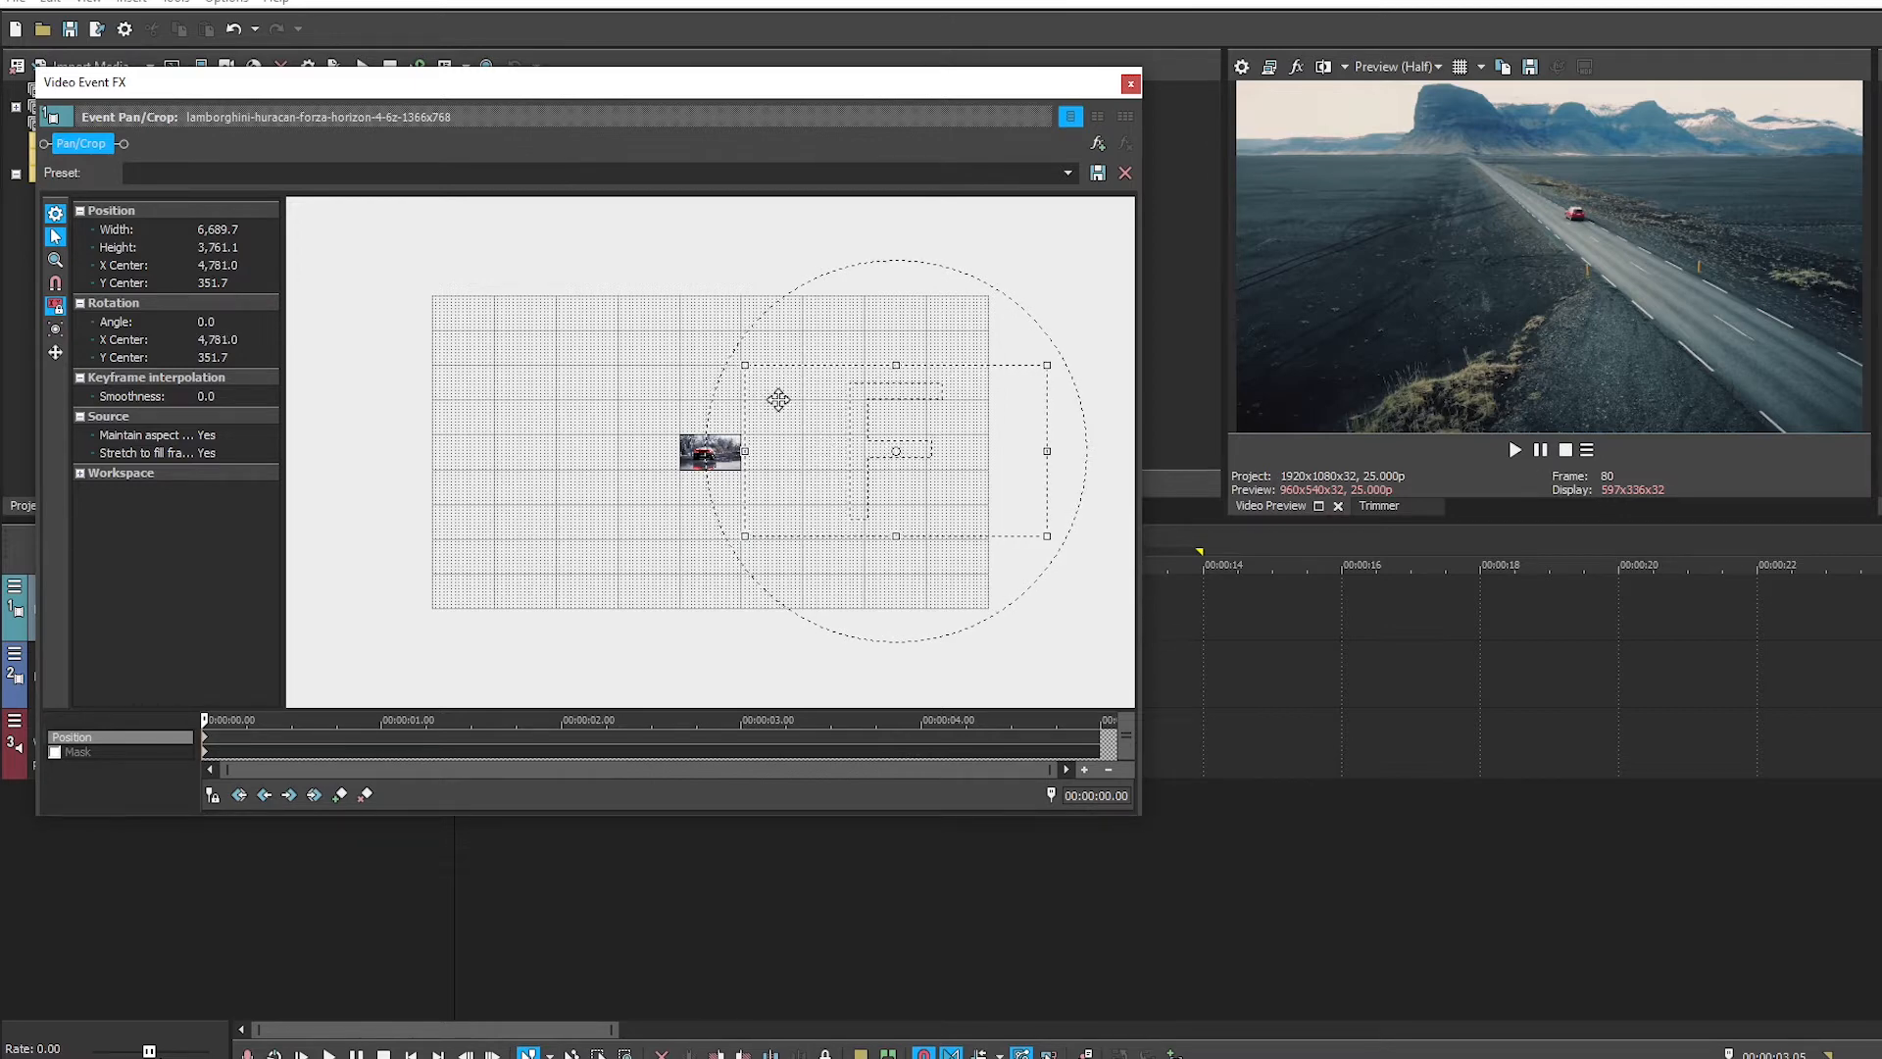
Step: Create a Position keyframe at 00:00:01.00 with the crop frame moved to about X Center 2,071 and Y Center 143
left_click(112, 752)
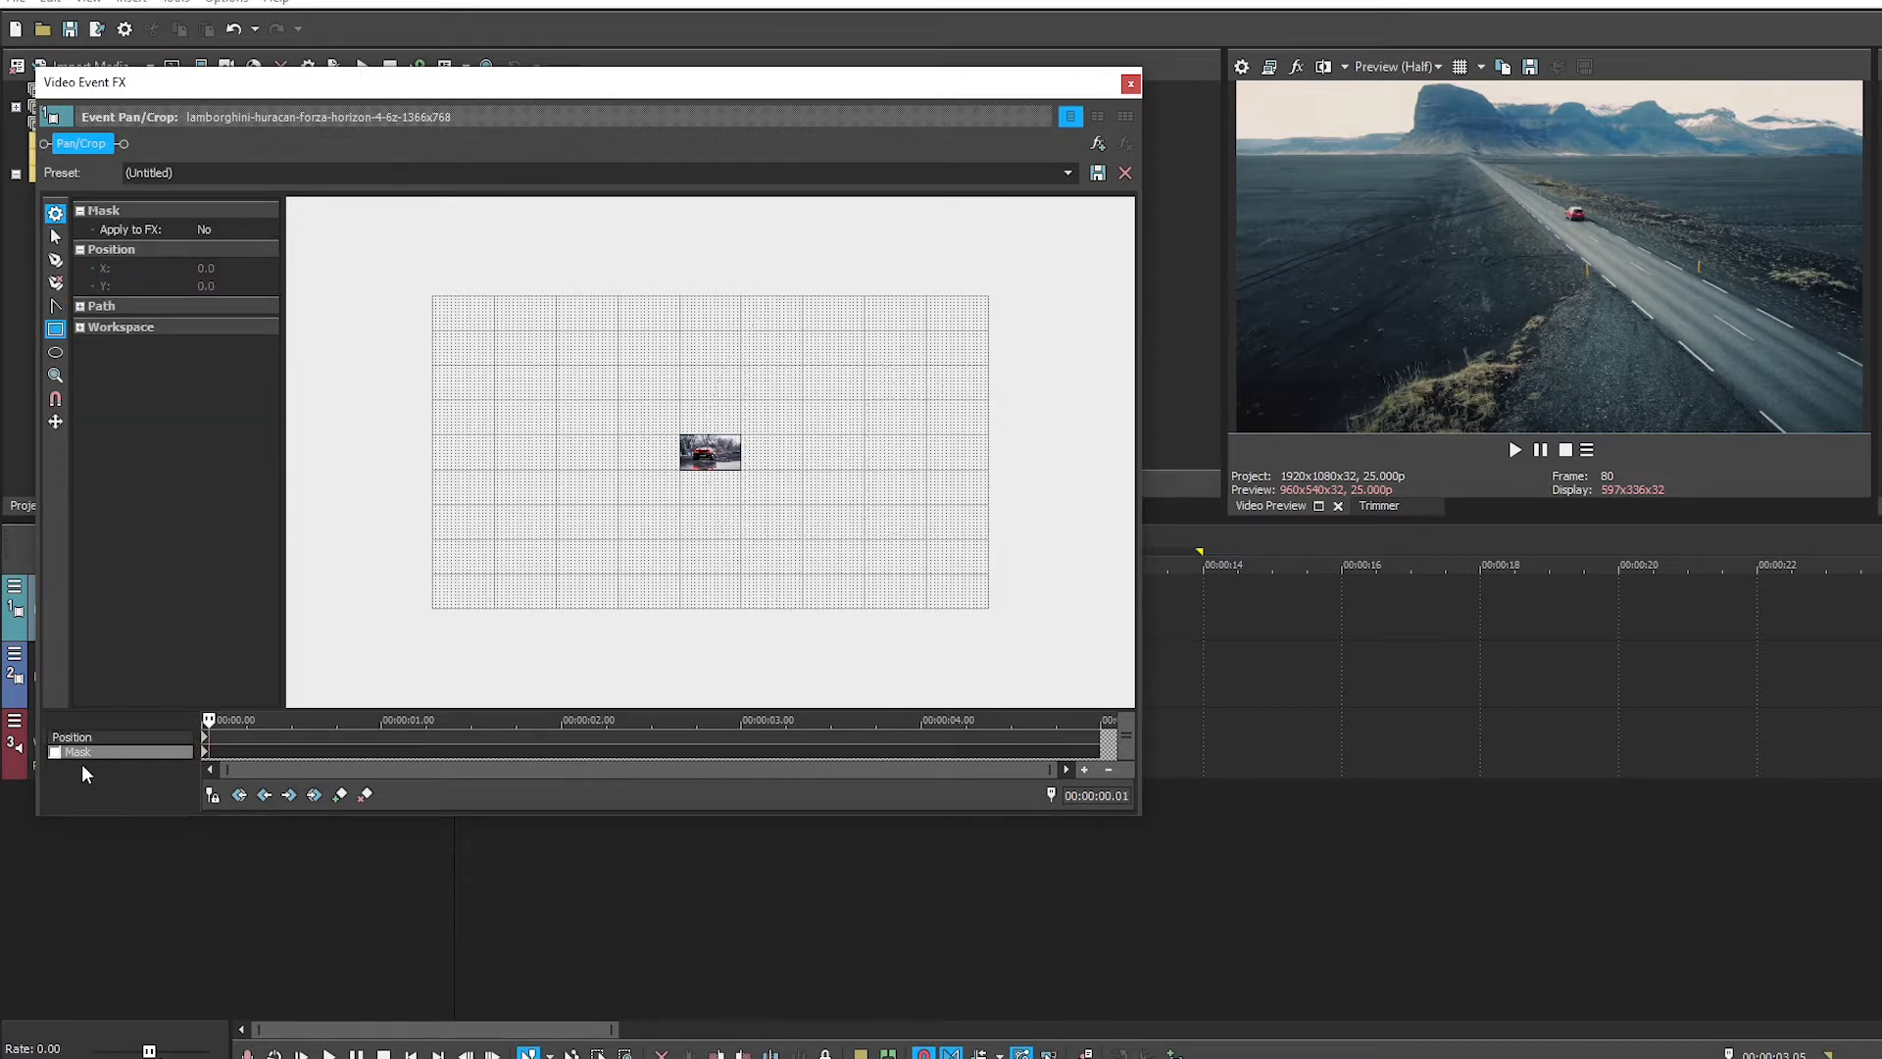
left_click(114, 739)
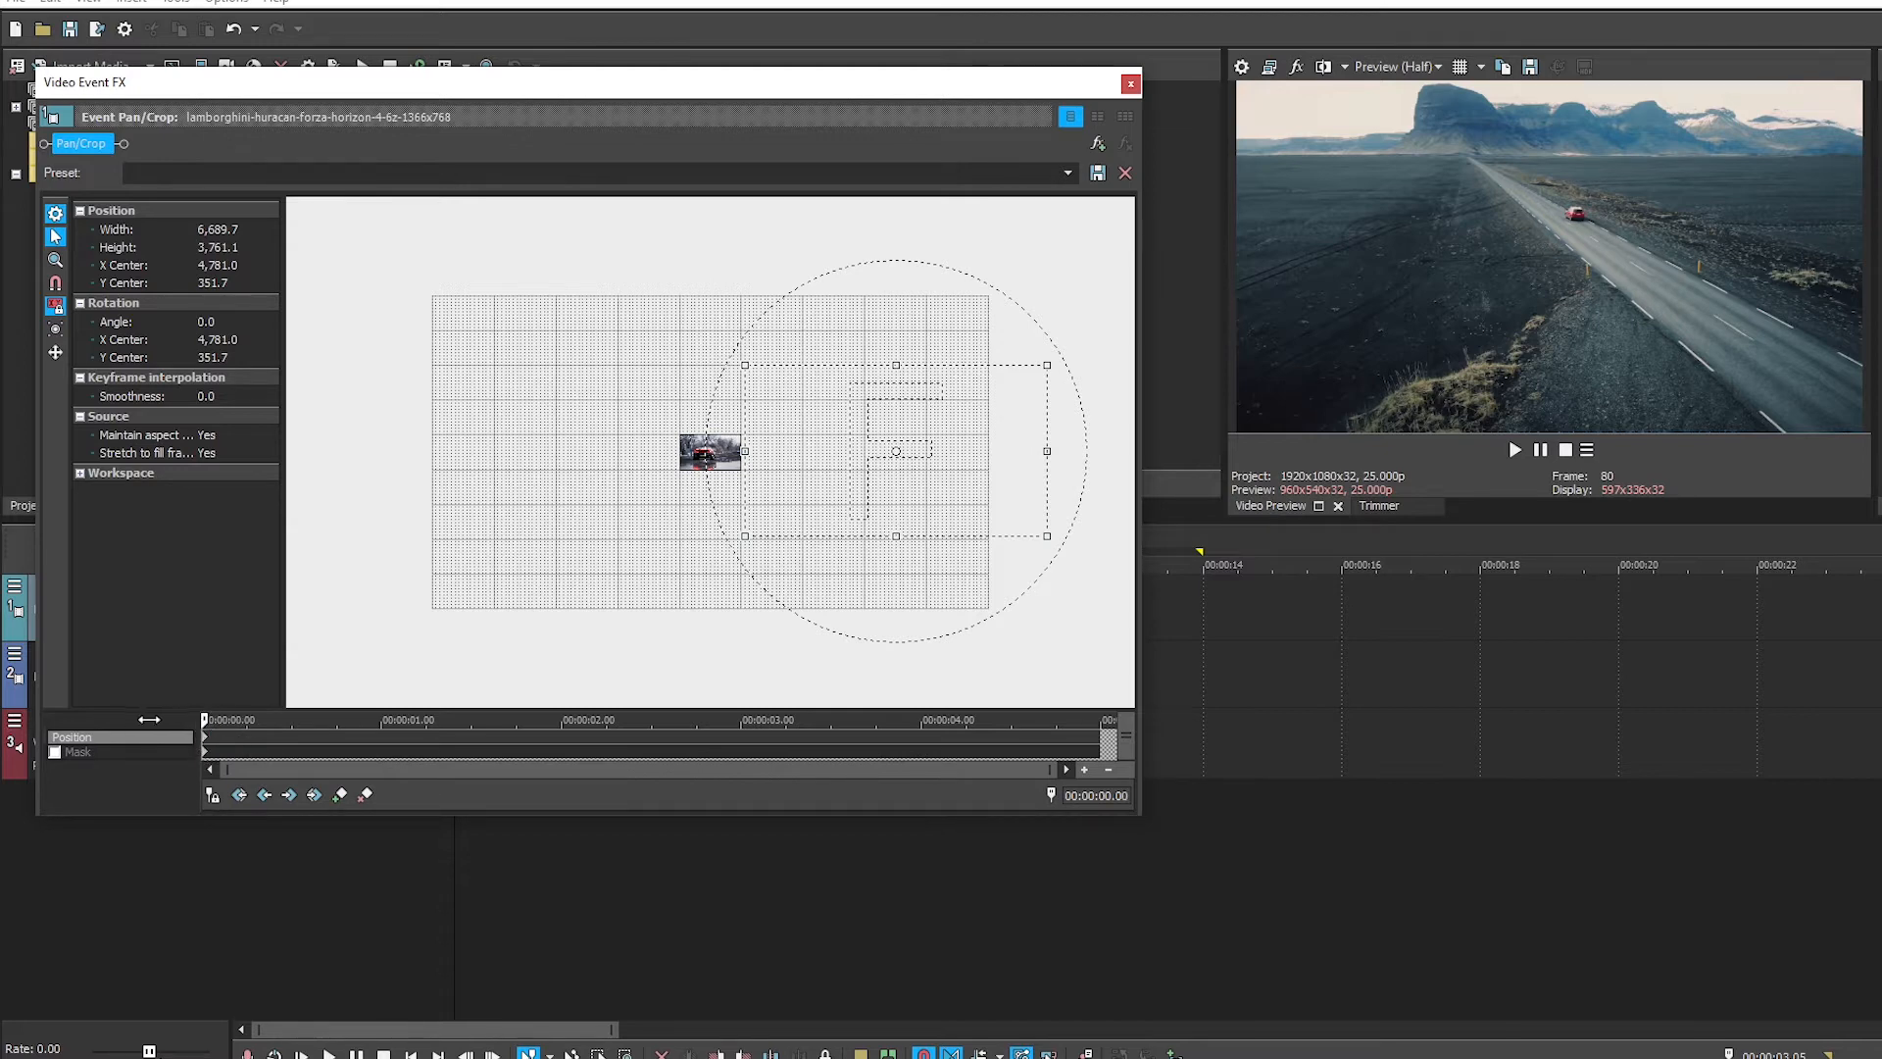
mouse_move(203, 734)
left_mouse_down()
mouse_move(176, 735)
mouse_move(226, 736)
left_mouse_up()
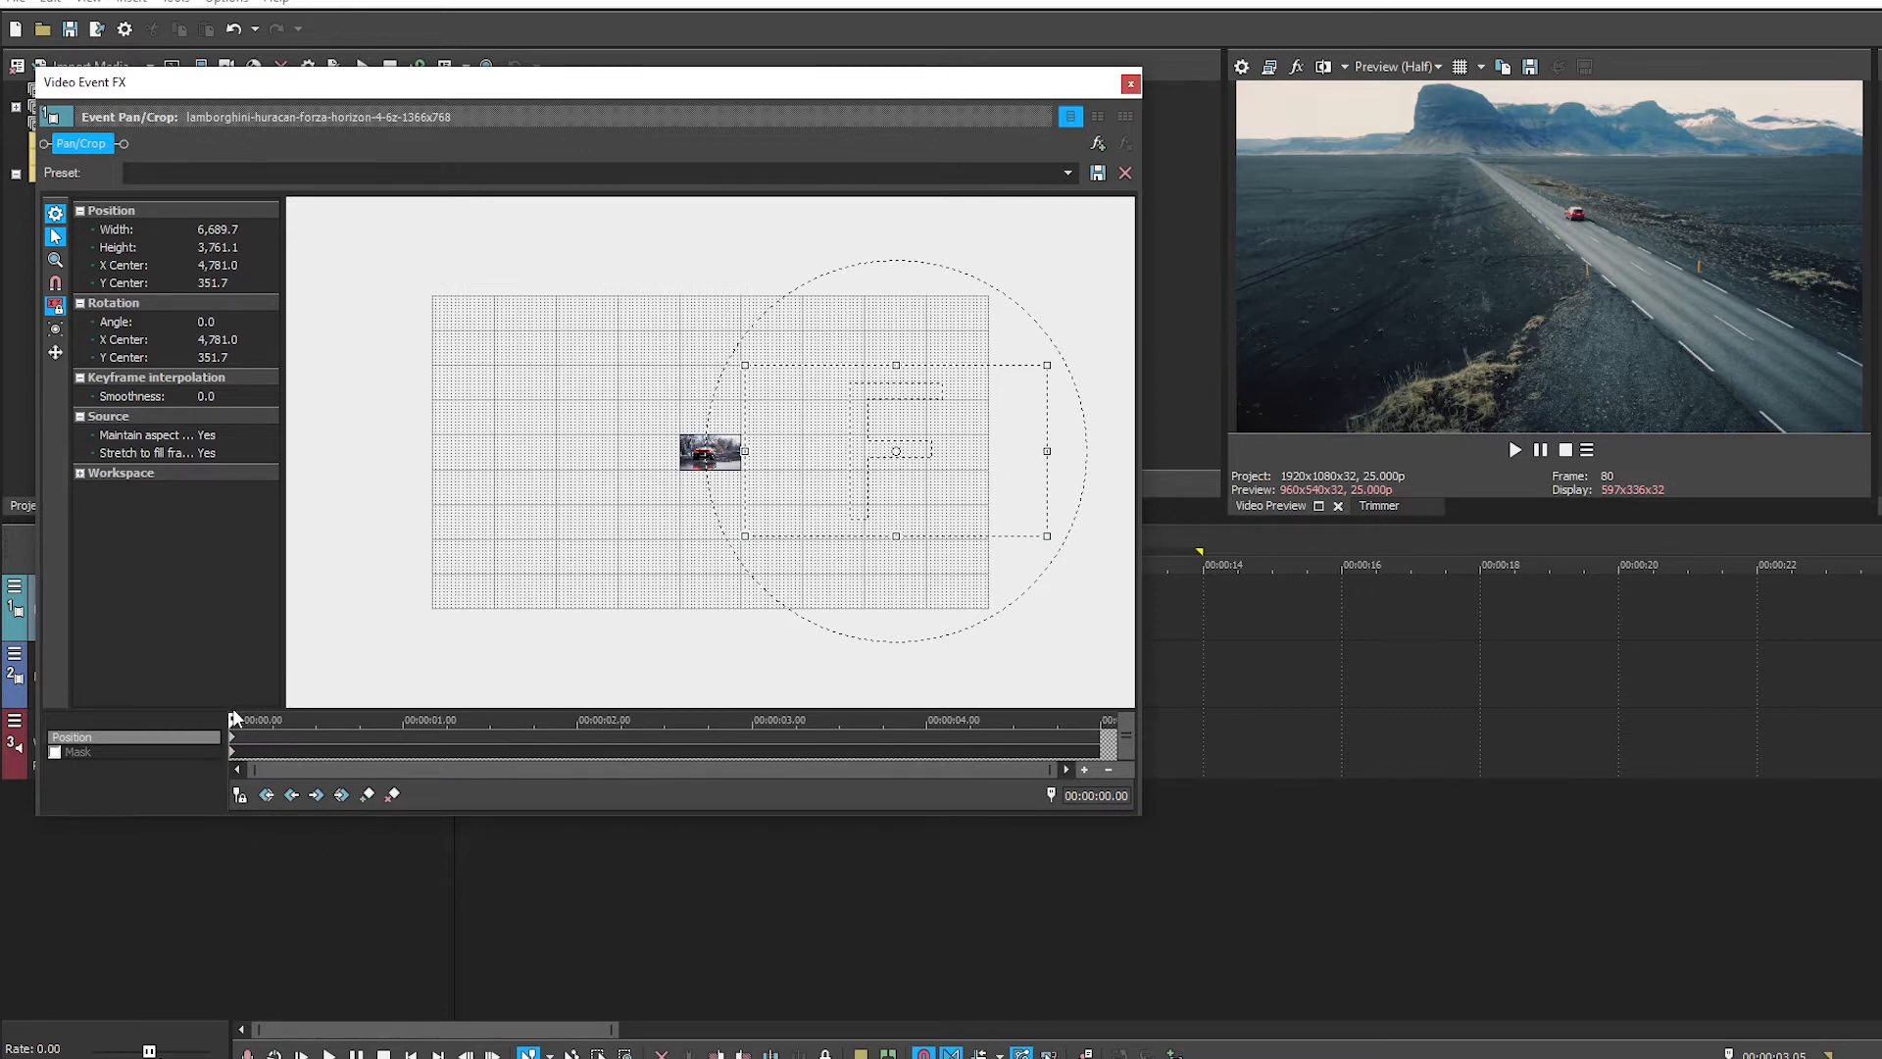
left_click_drag(232, 707, 415, 713)
left_click(375, 801)
left_click_drag(835, 480, 677, 495)
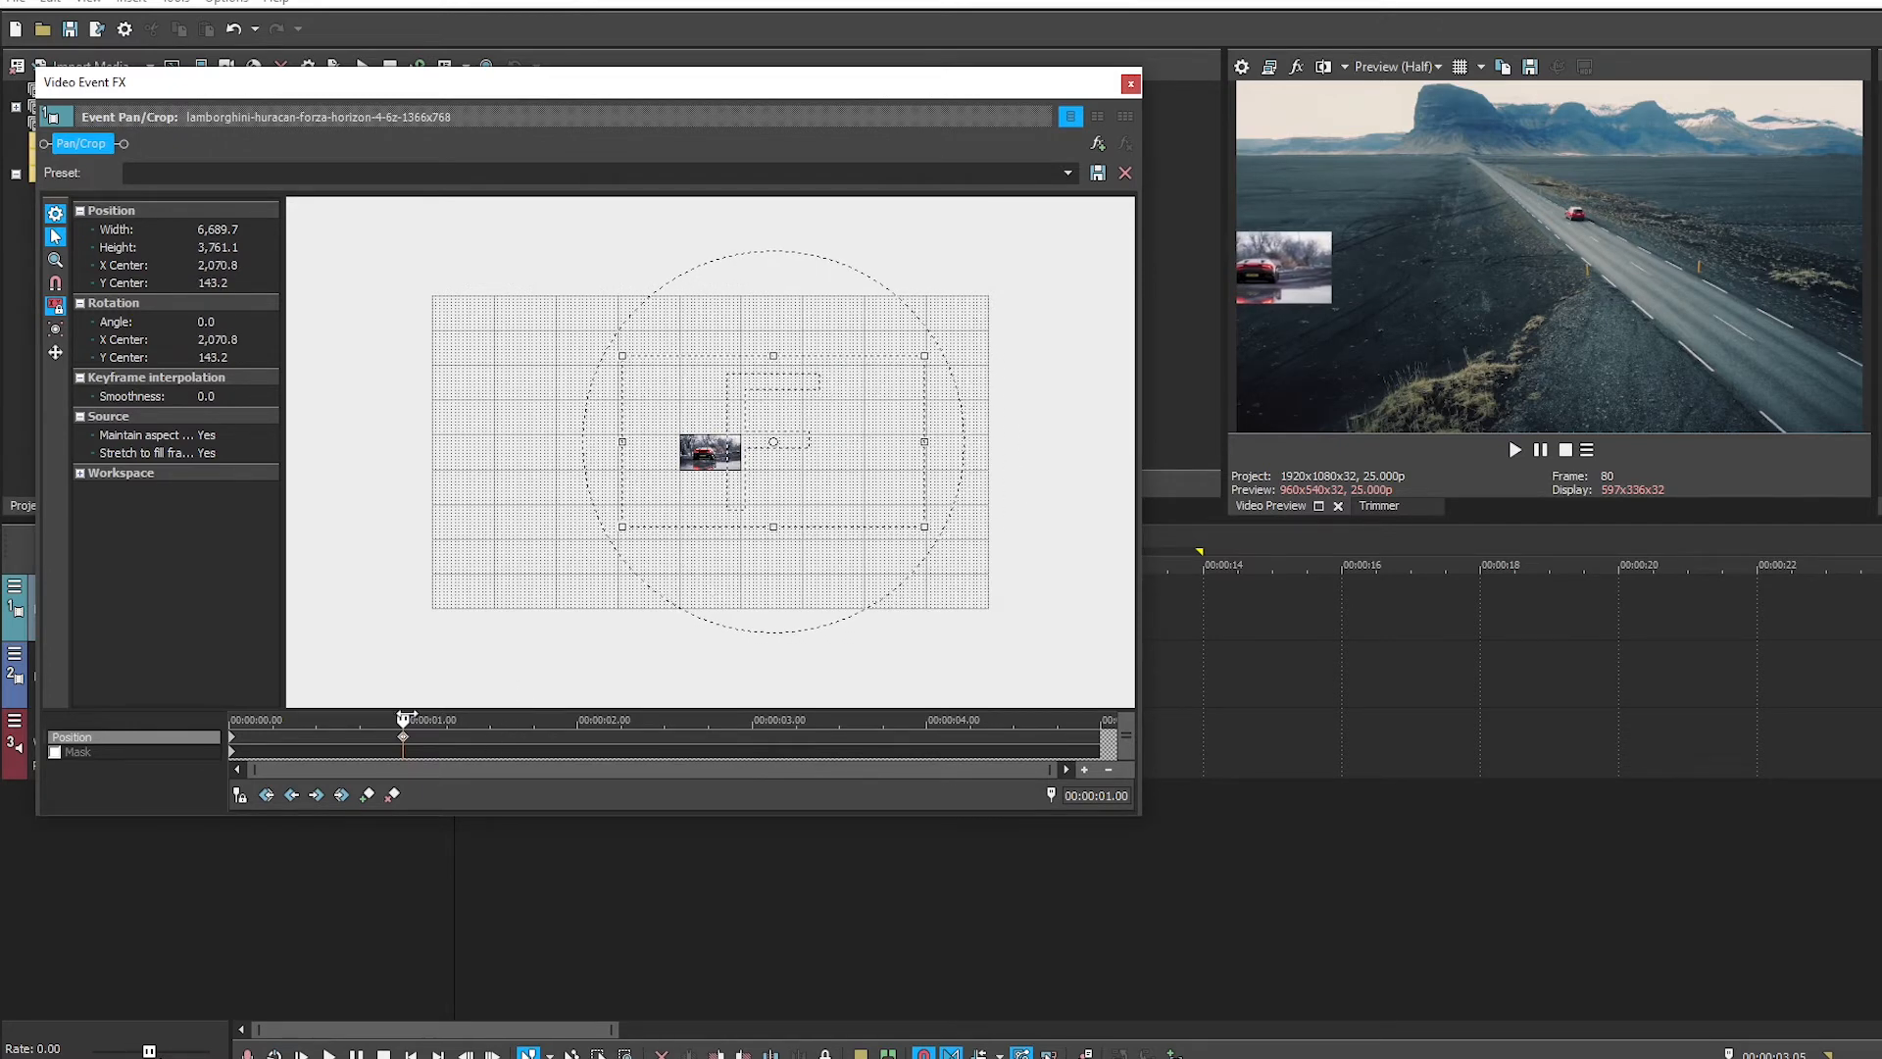
Step: Create a Position keyframe at 00:00:02.00 with the crop frame moved to about X Center 750 and Y Center 421
left_click_drag(428, 710, 578, 704)
left_click_drag(854, 508, 849, 503)
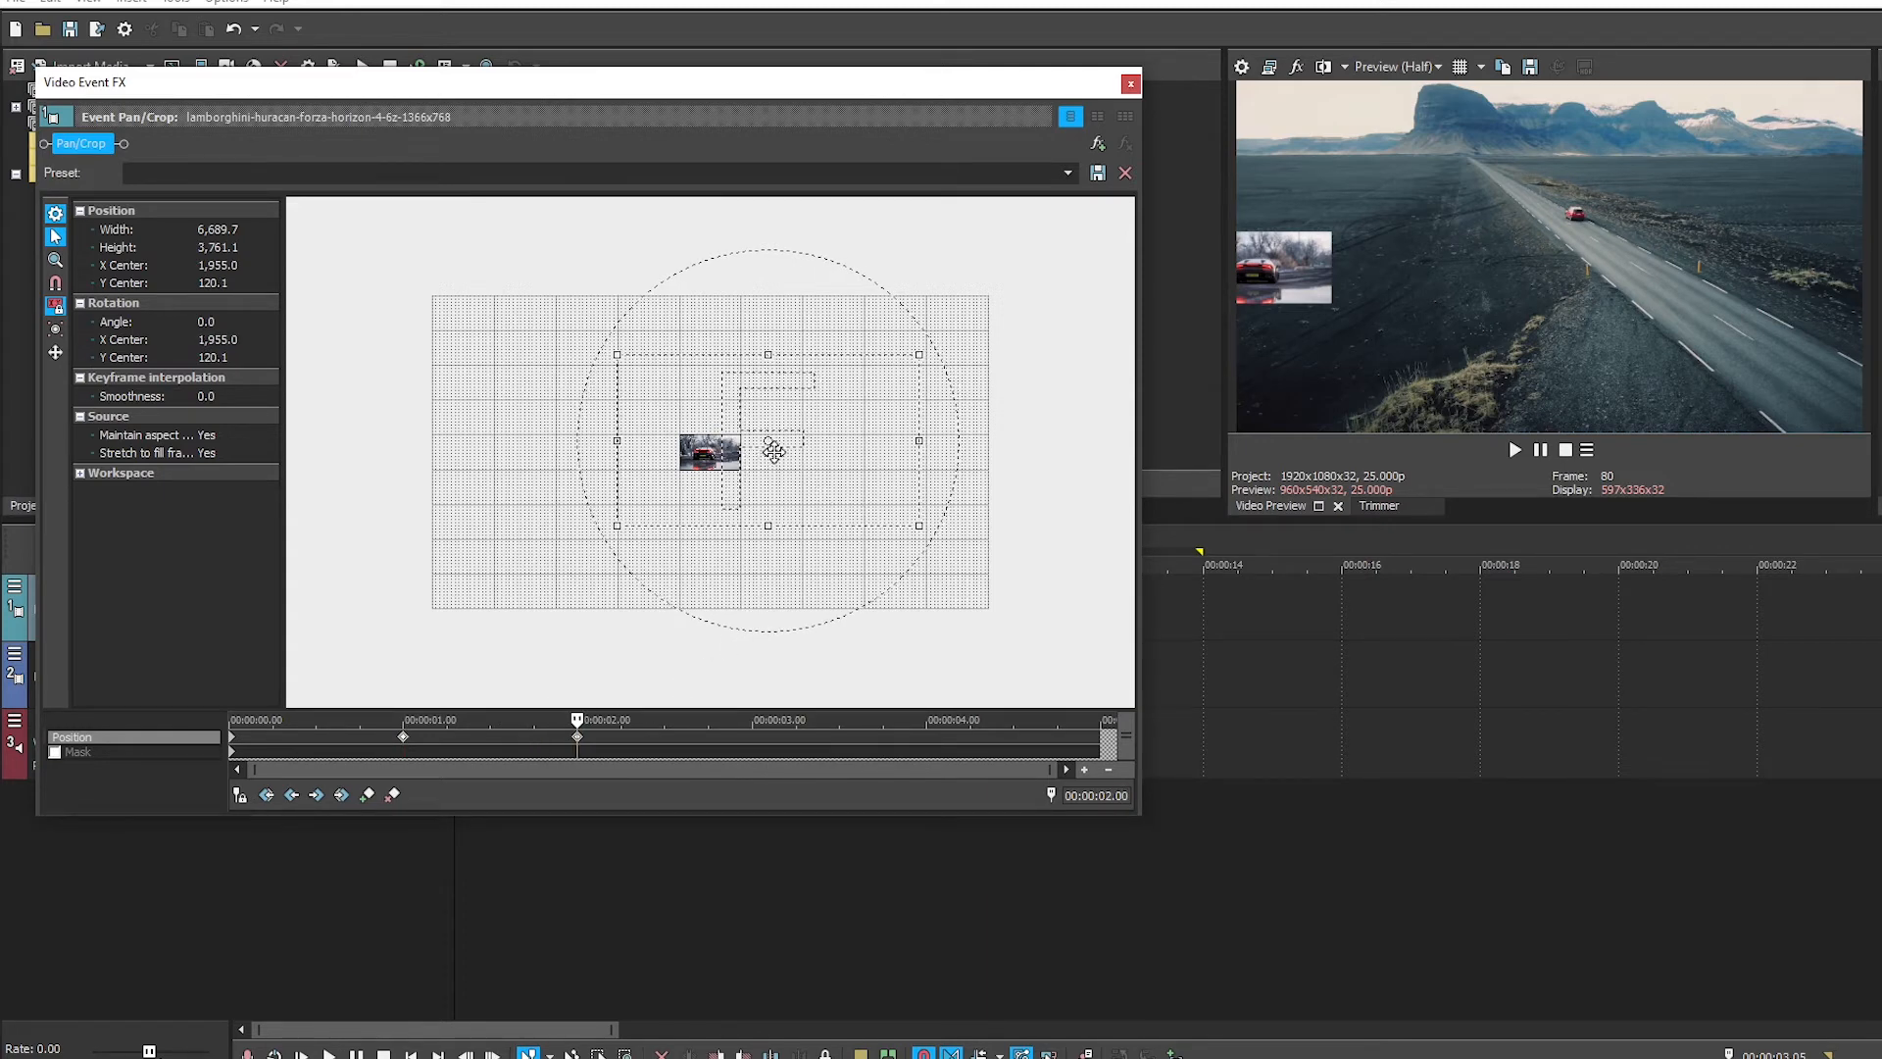
left_click_drag(790, 465, 774, 505)
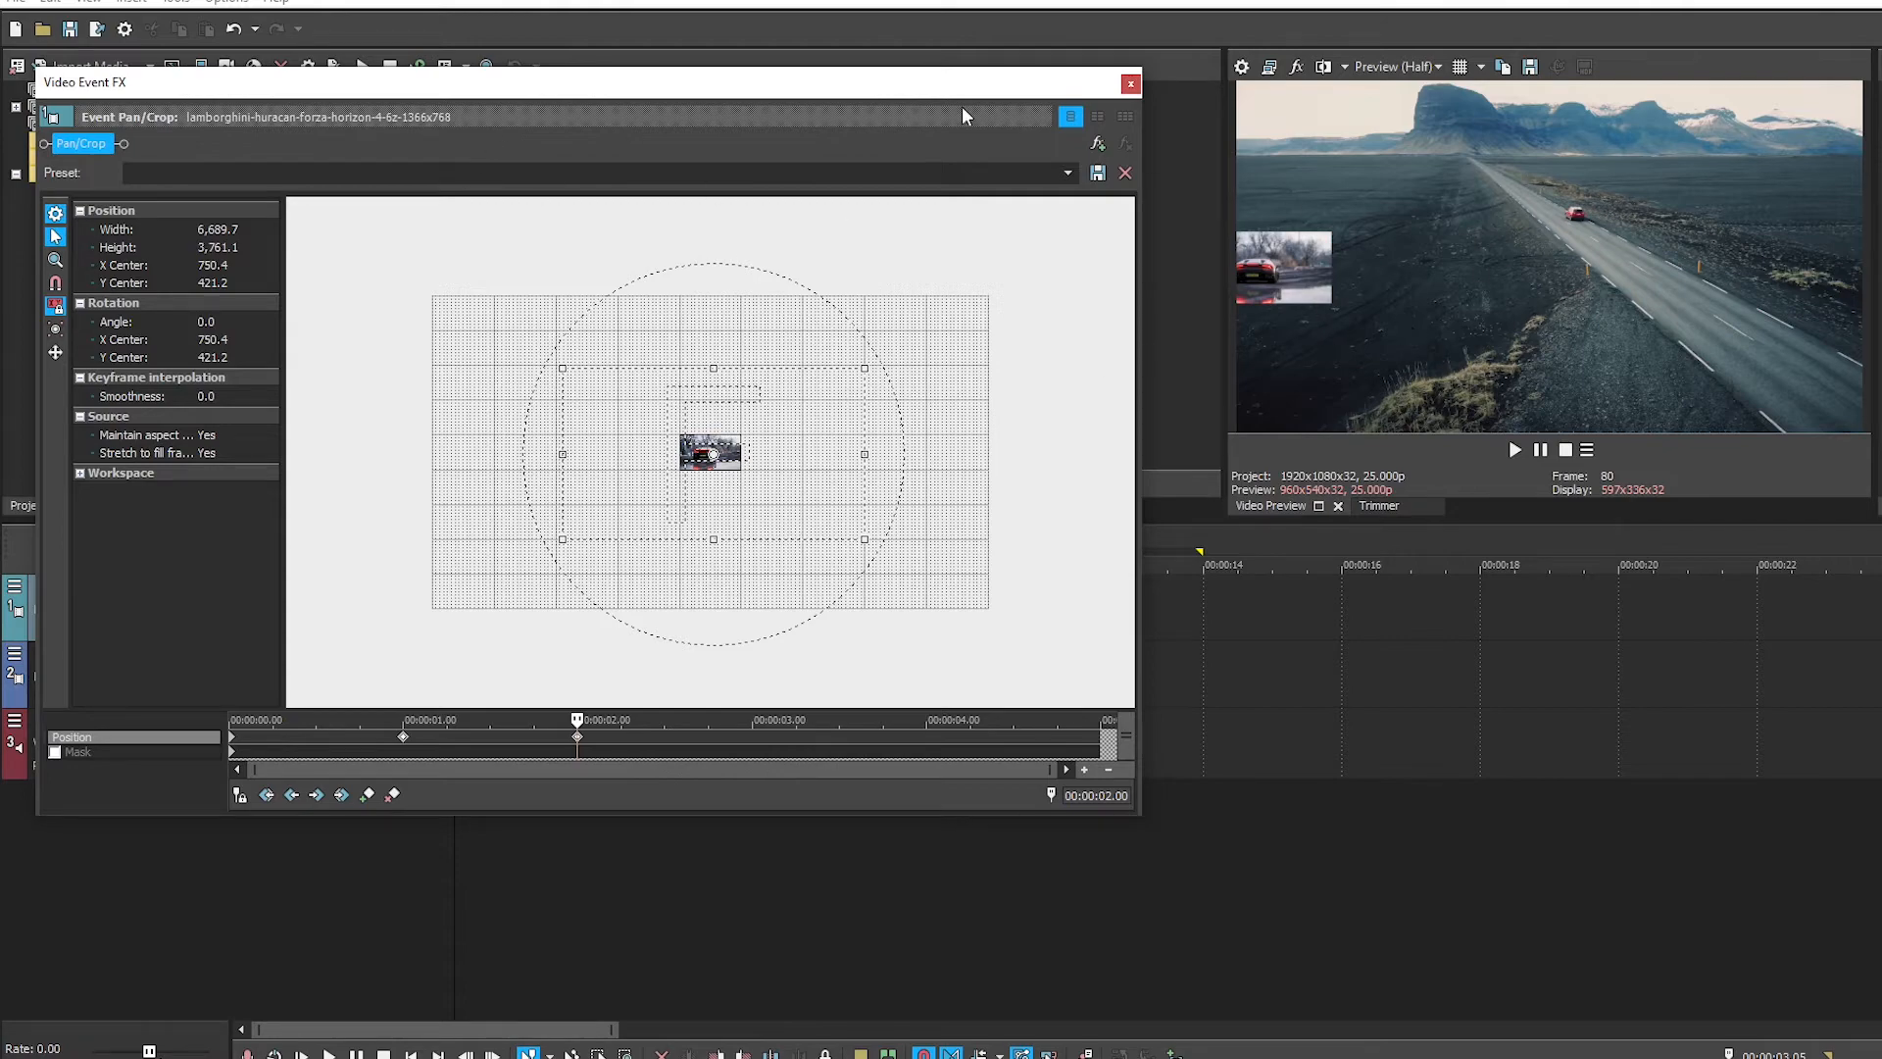
Step: Uncover the timeline and play the end of the Lamborghini event from 00:00:07.15 to check the image's placement
left_click_drag(947, 85, 1176, 1000)
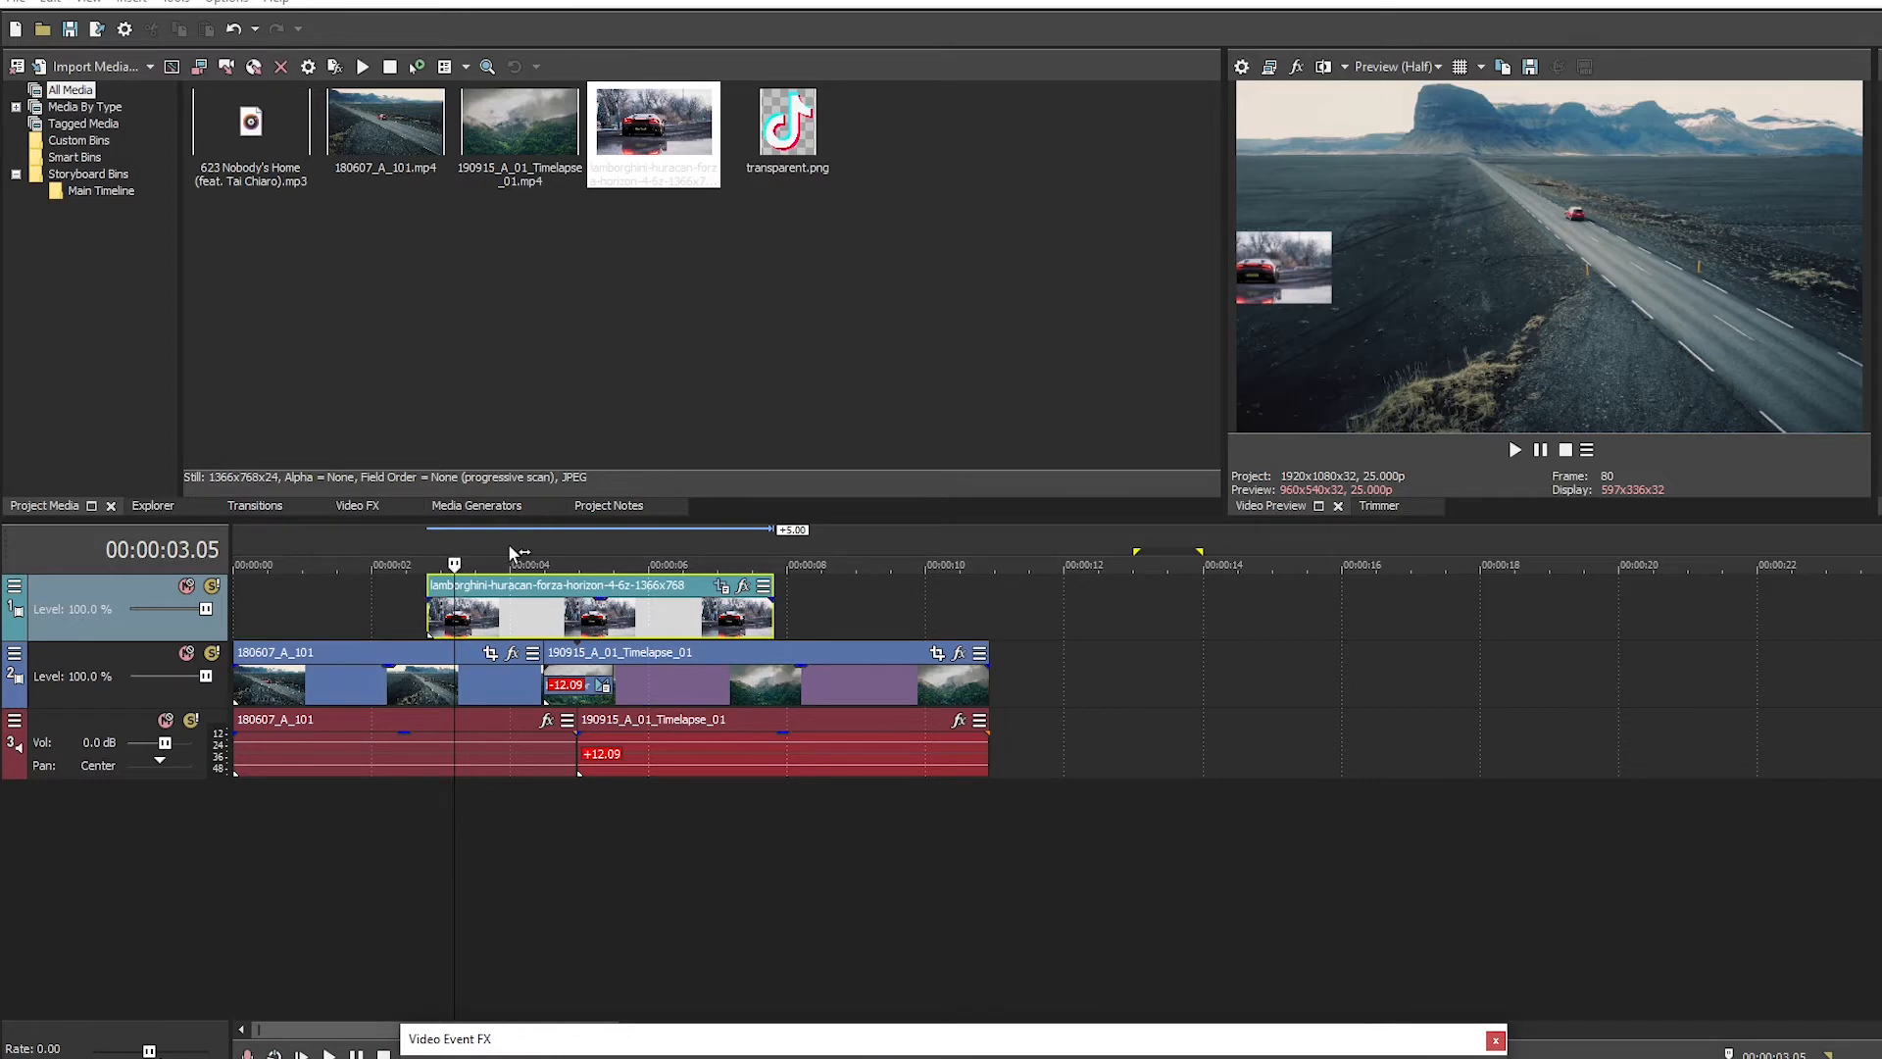
left_click(755, 554)
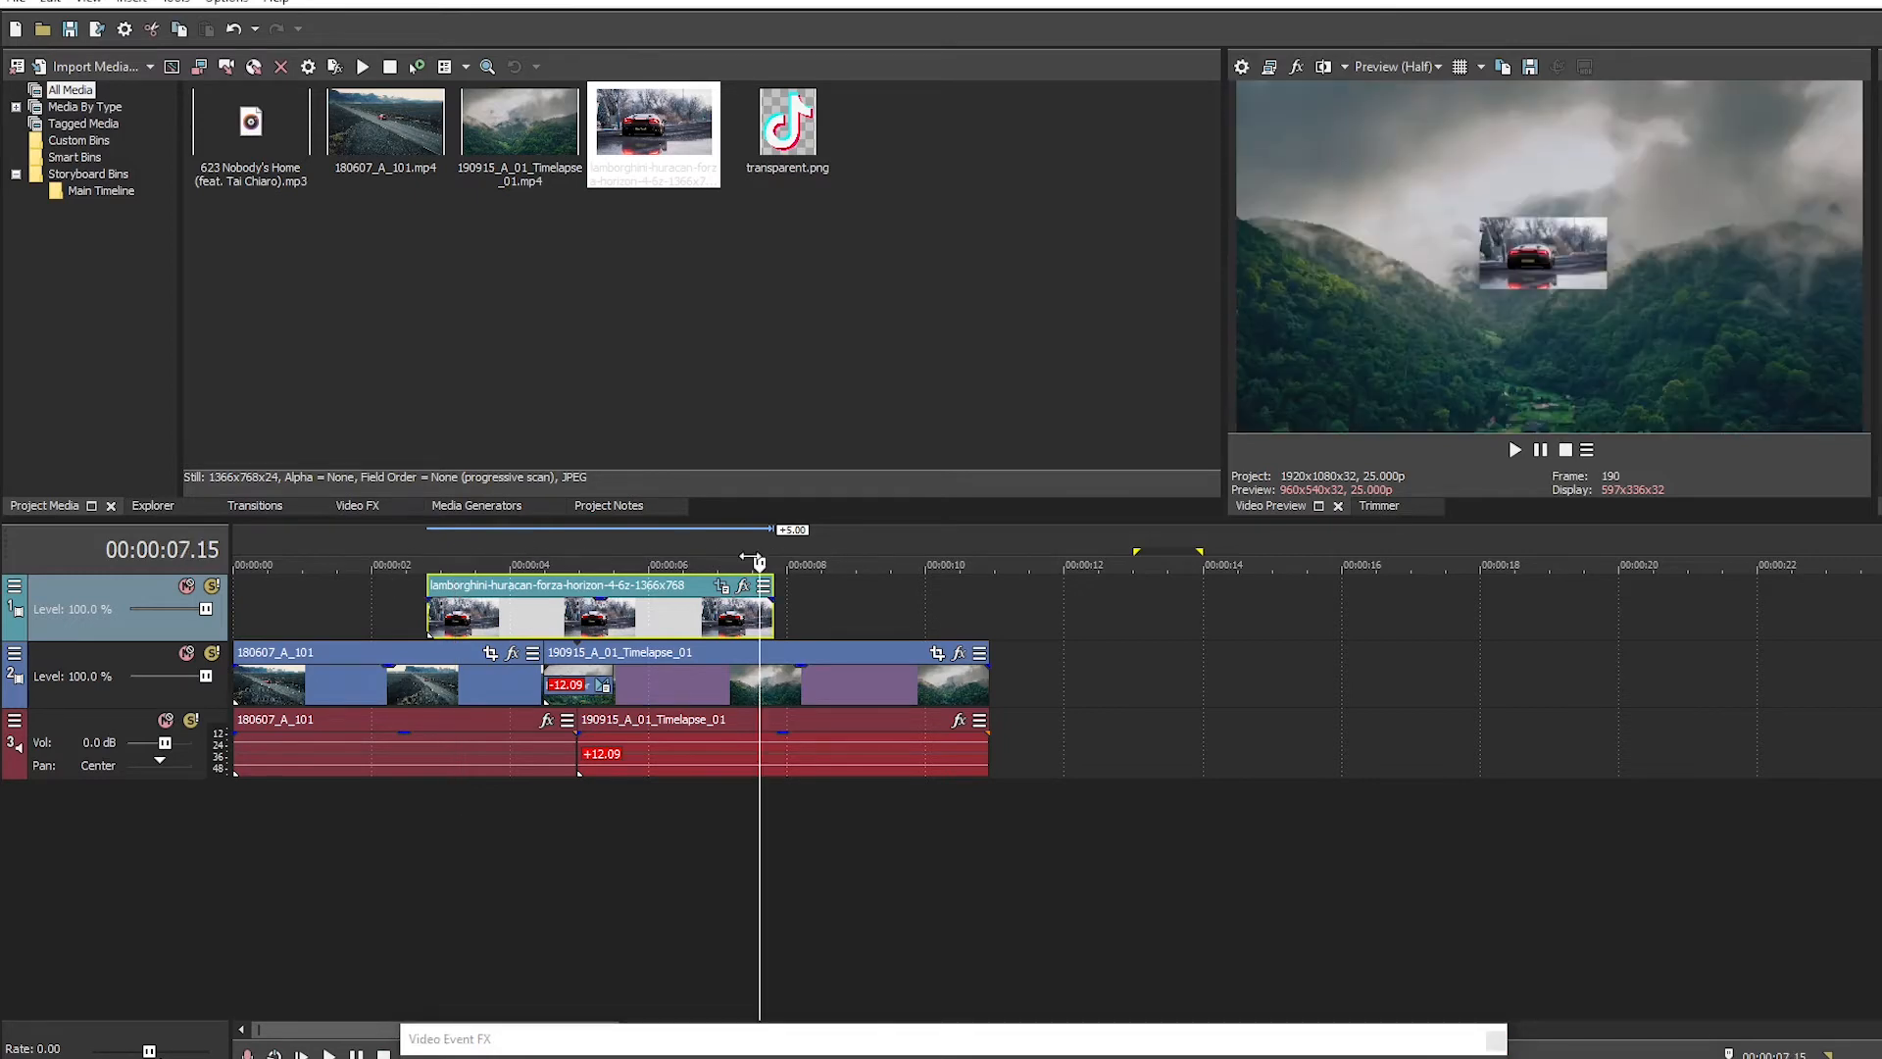
key("space")
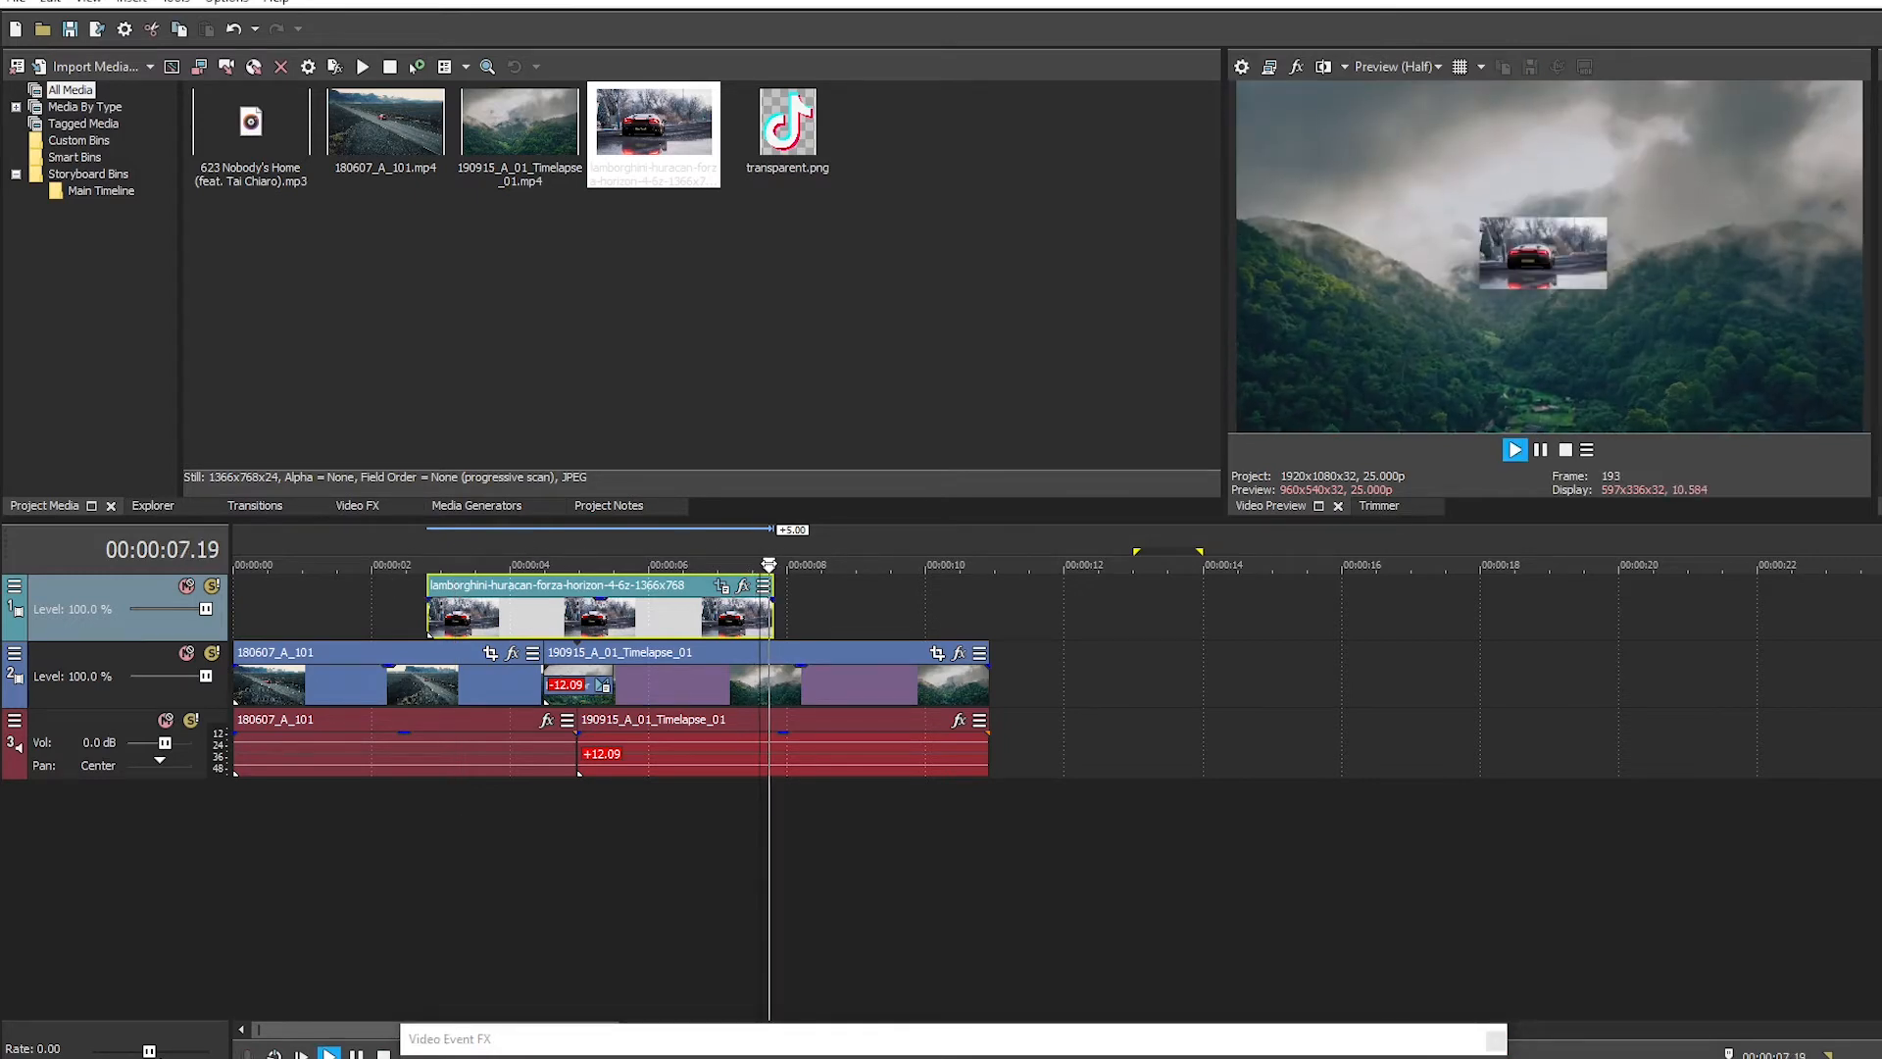
key("space")
Step: Shift the crop frame at the 00:00:02.00 keyframe to about X Center 840, keeping the Pan/Crop window clear of the preview image
left_click_drag(1153, 1024, 1034, 146)
scroll(988, 588, "up", 5)
scroll(941, 570, "up", 2)
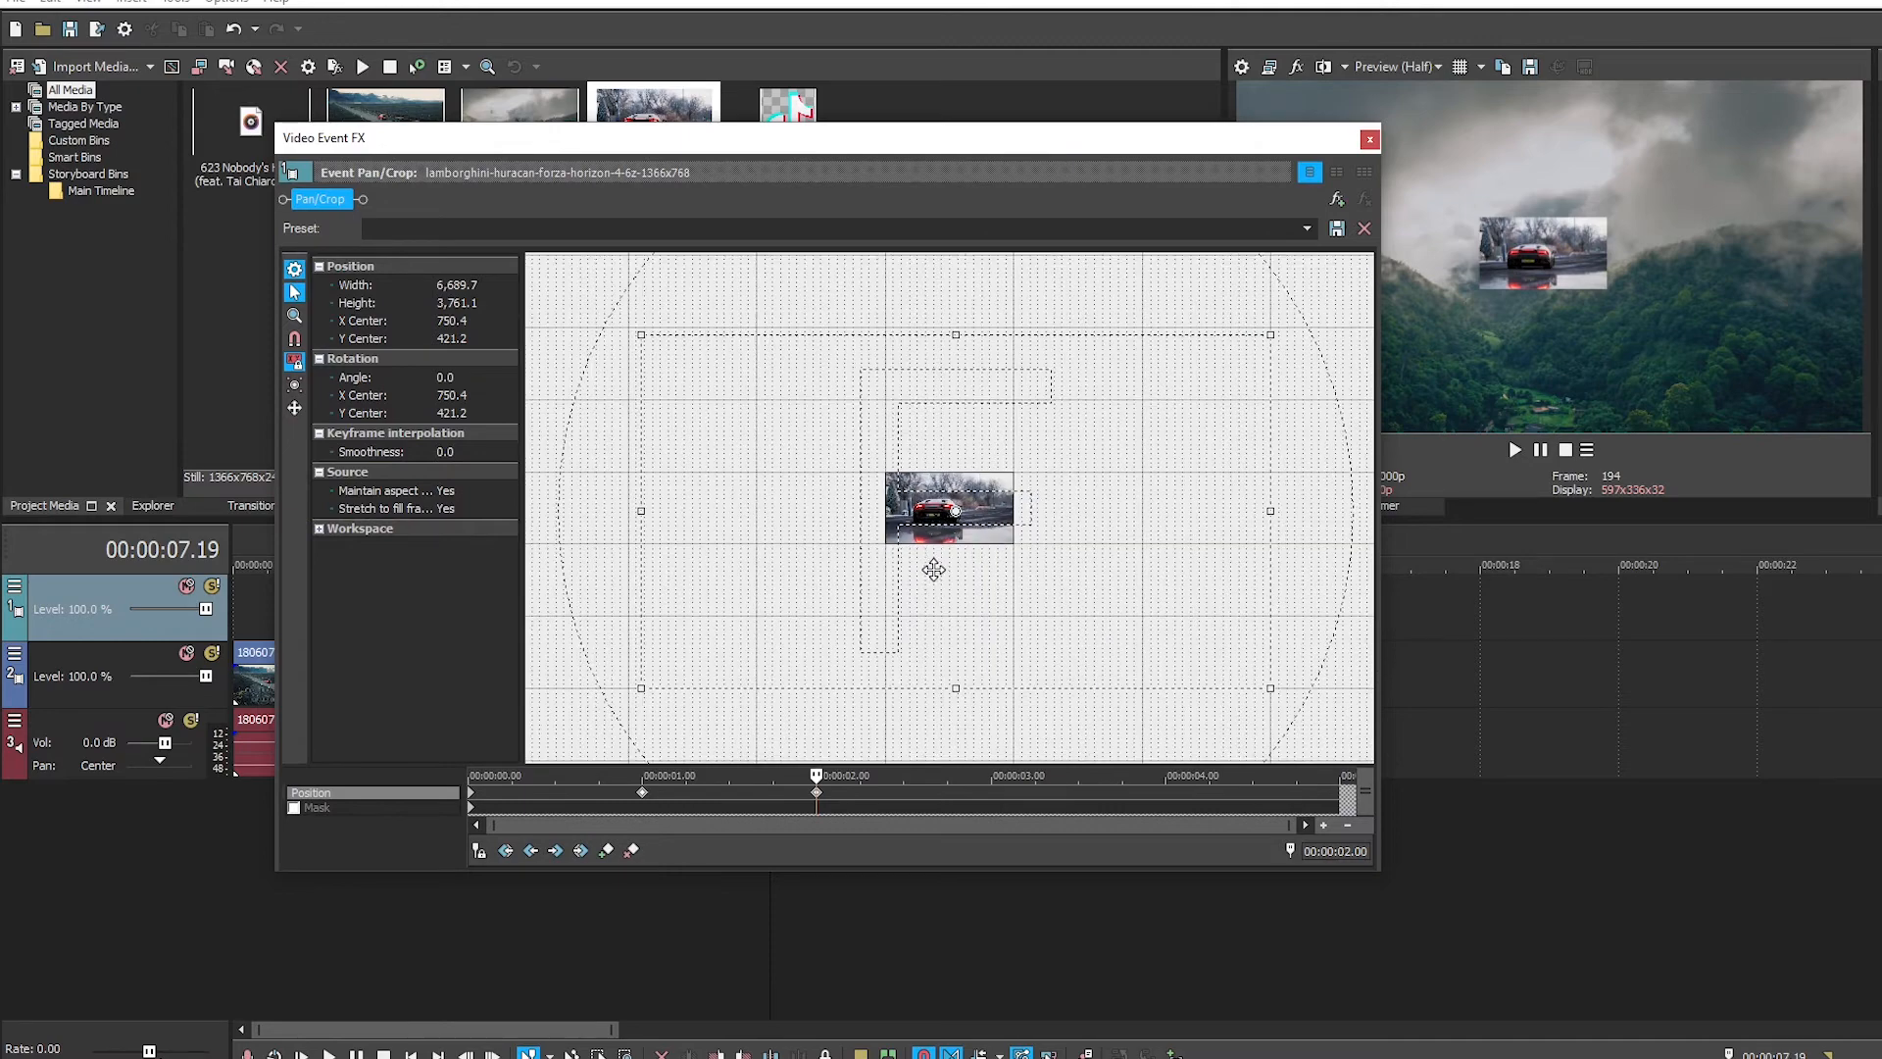
left_click_drag(943, 540, 977, 524)
left_click_drag(1059, 140, 977, 57)
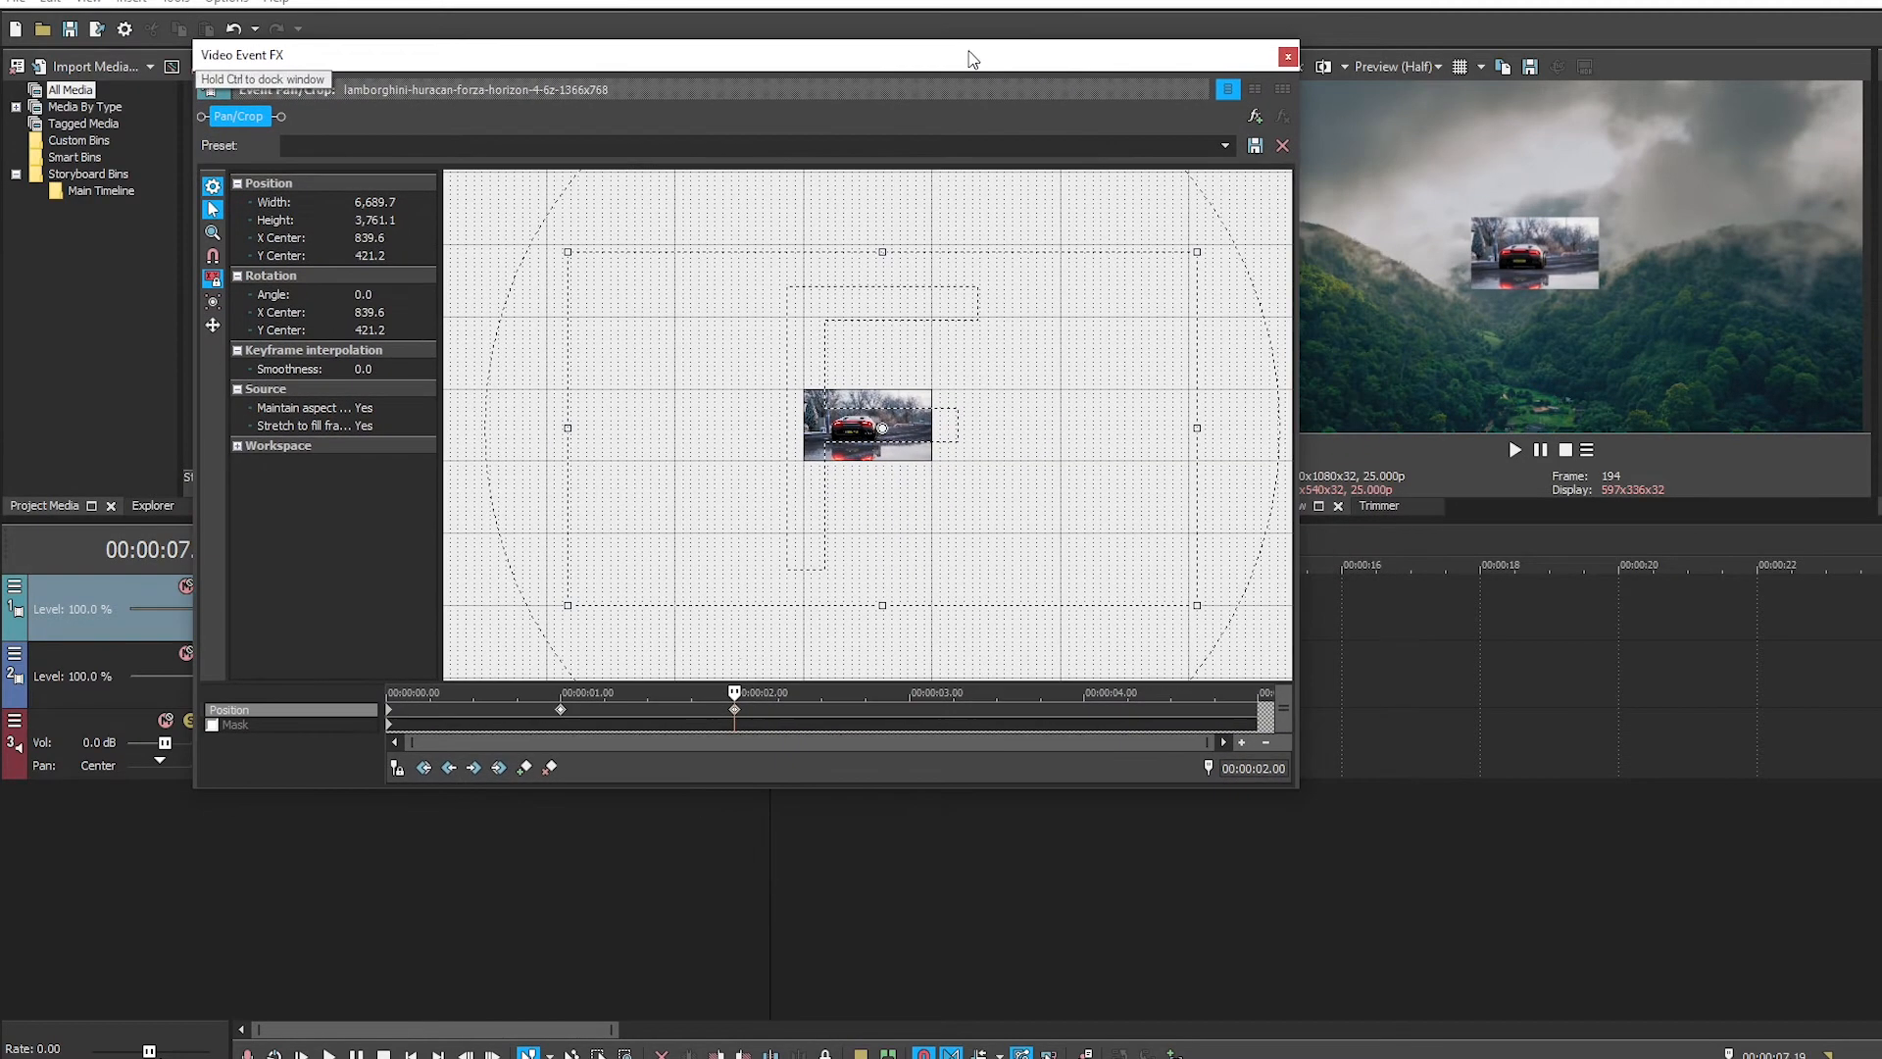
Step: Try to enlarge the image to fill the video at 00:00:02.24 by reducing the crop frame to about 1,311 × 737
left_click_drag(735, 691, 902, 691)
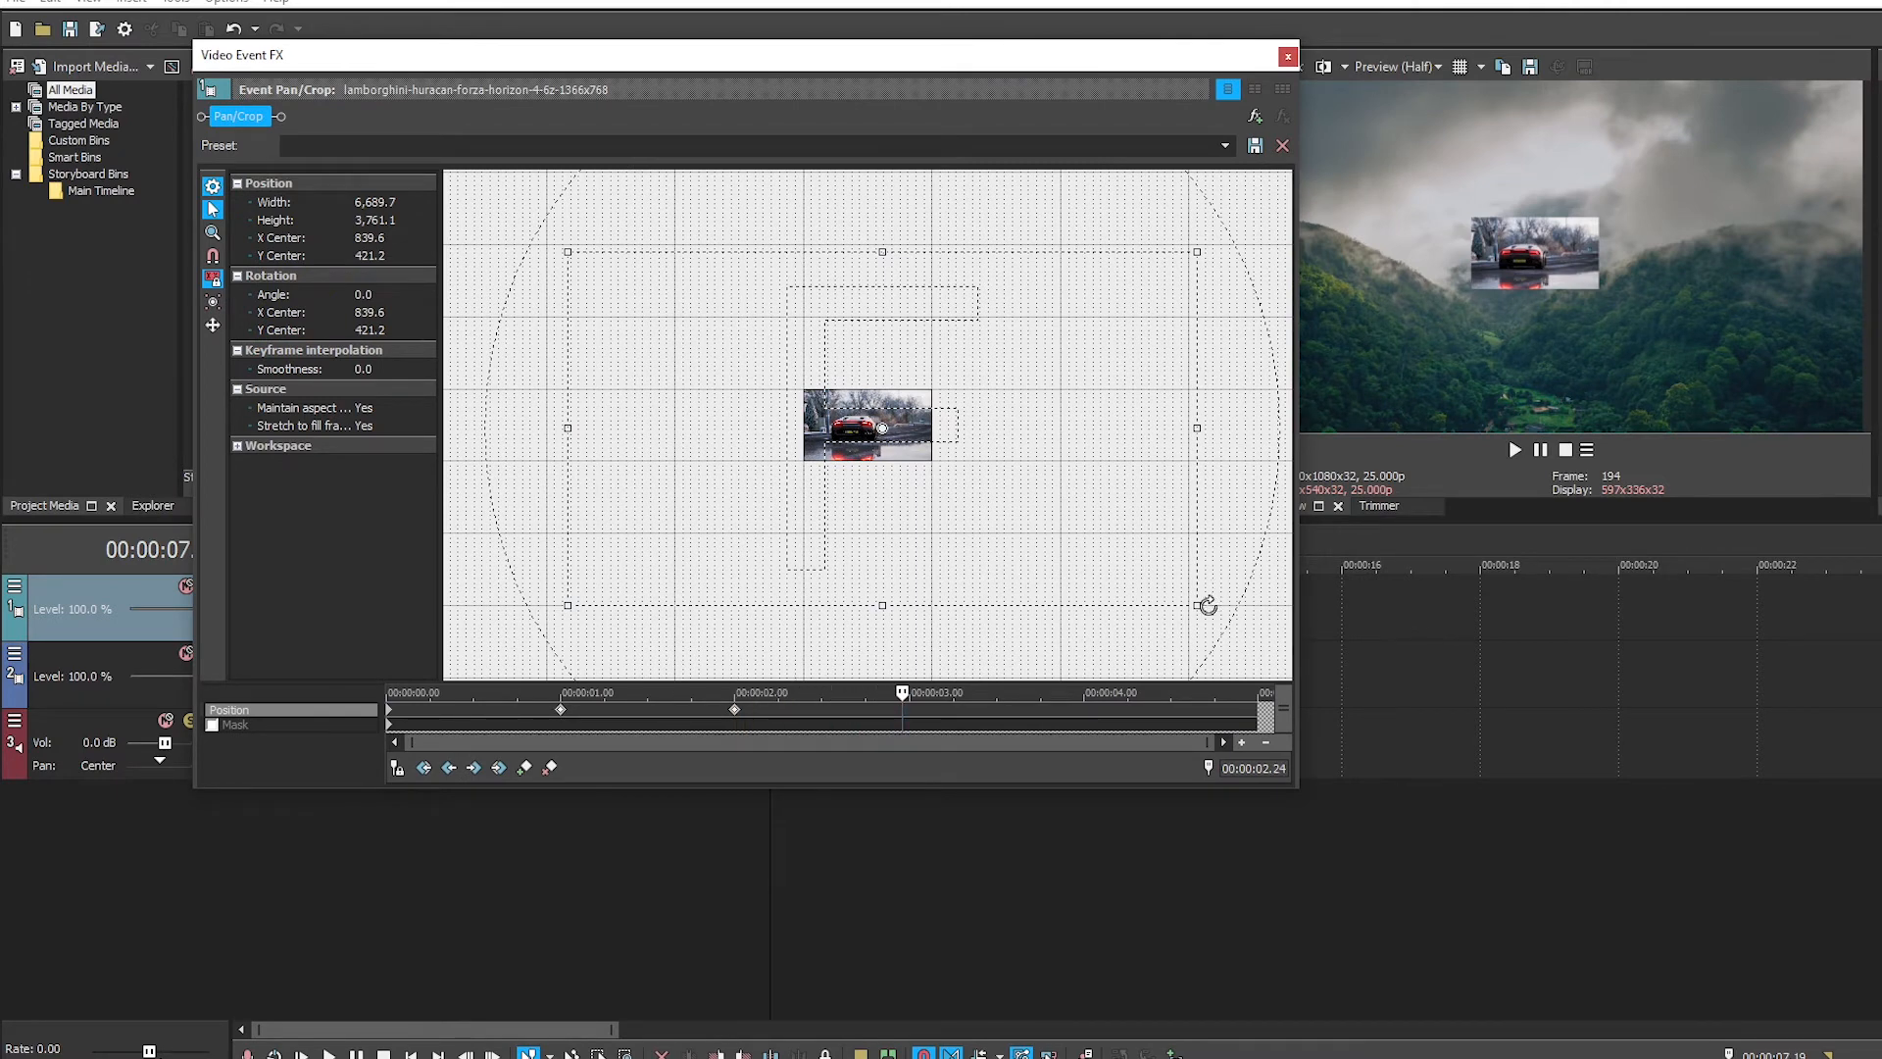
left_click_drag(1200, 607, 829, 398)
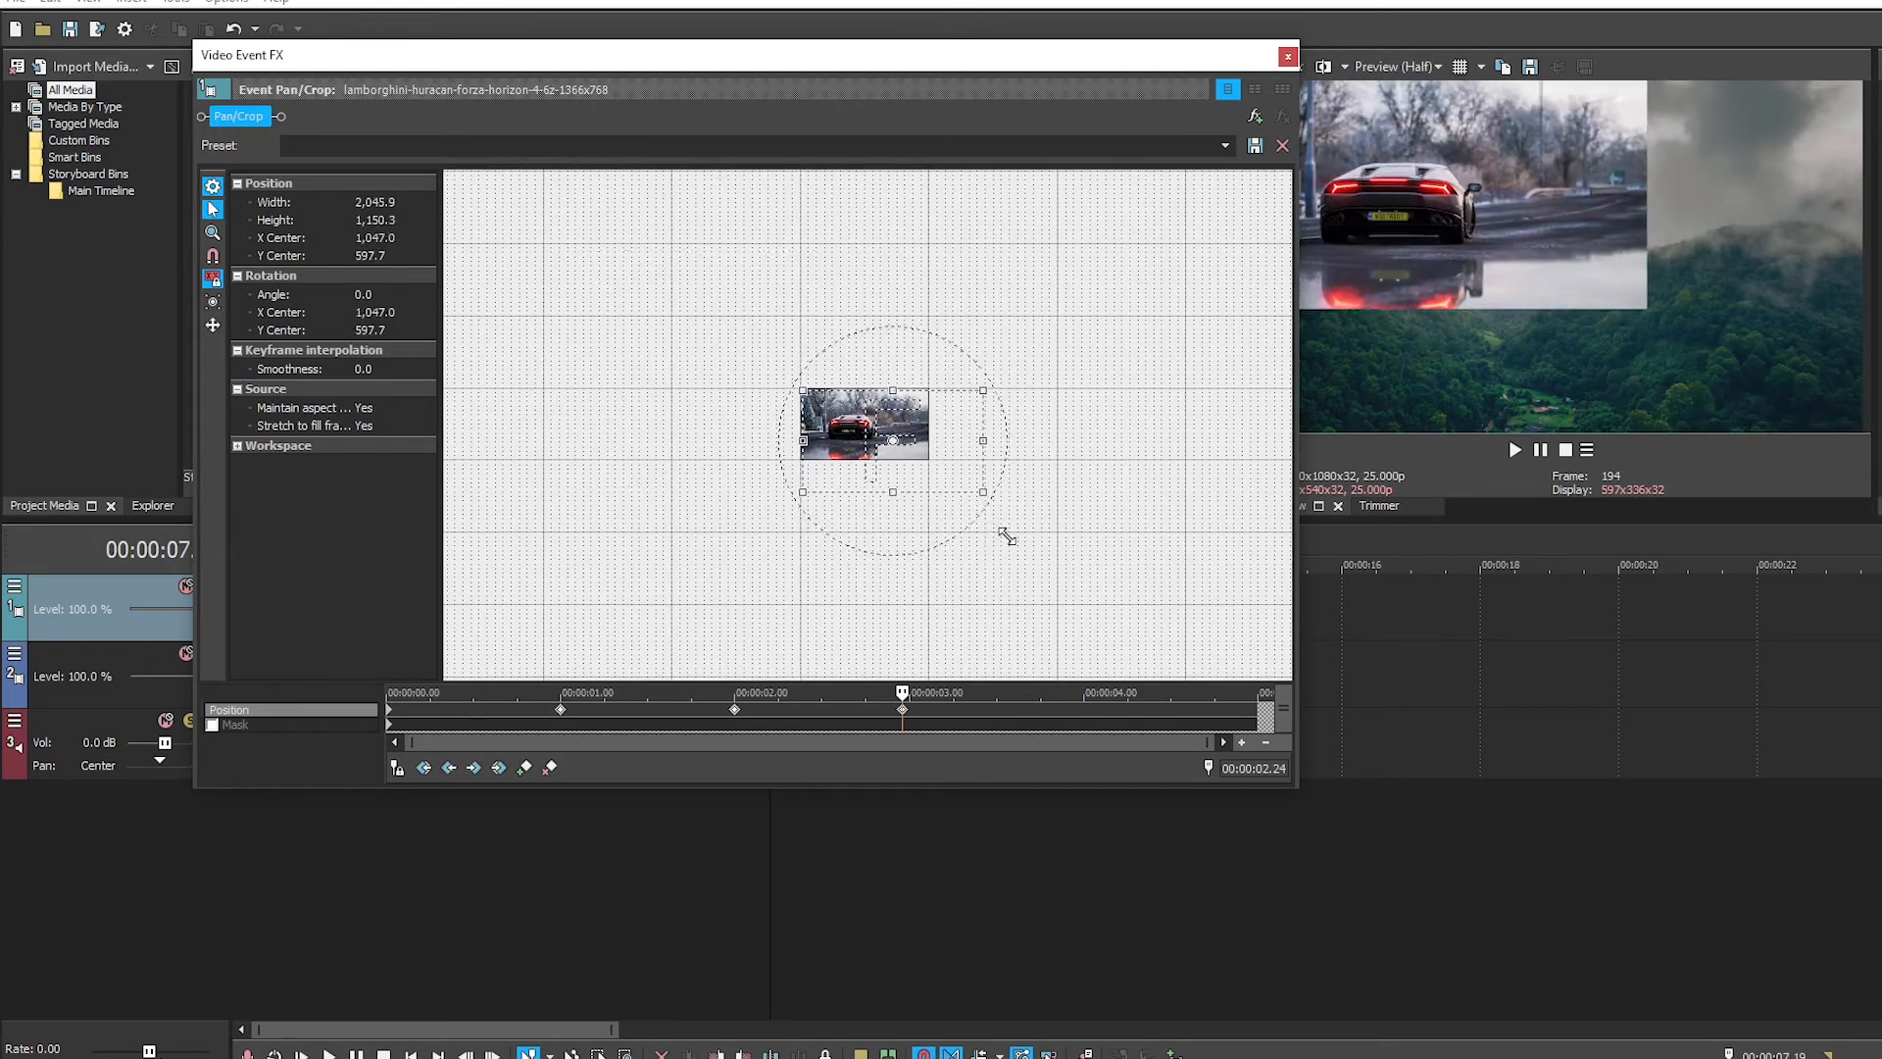
left_click_drag(1004, 533, 924, 464)
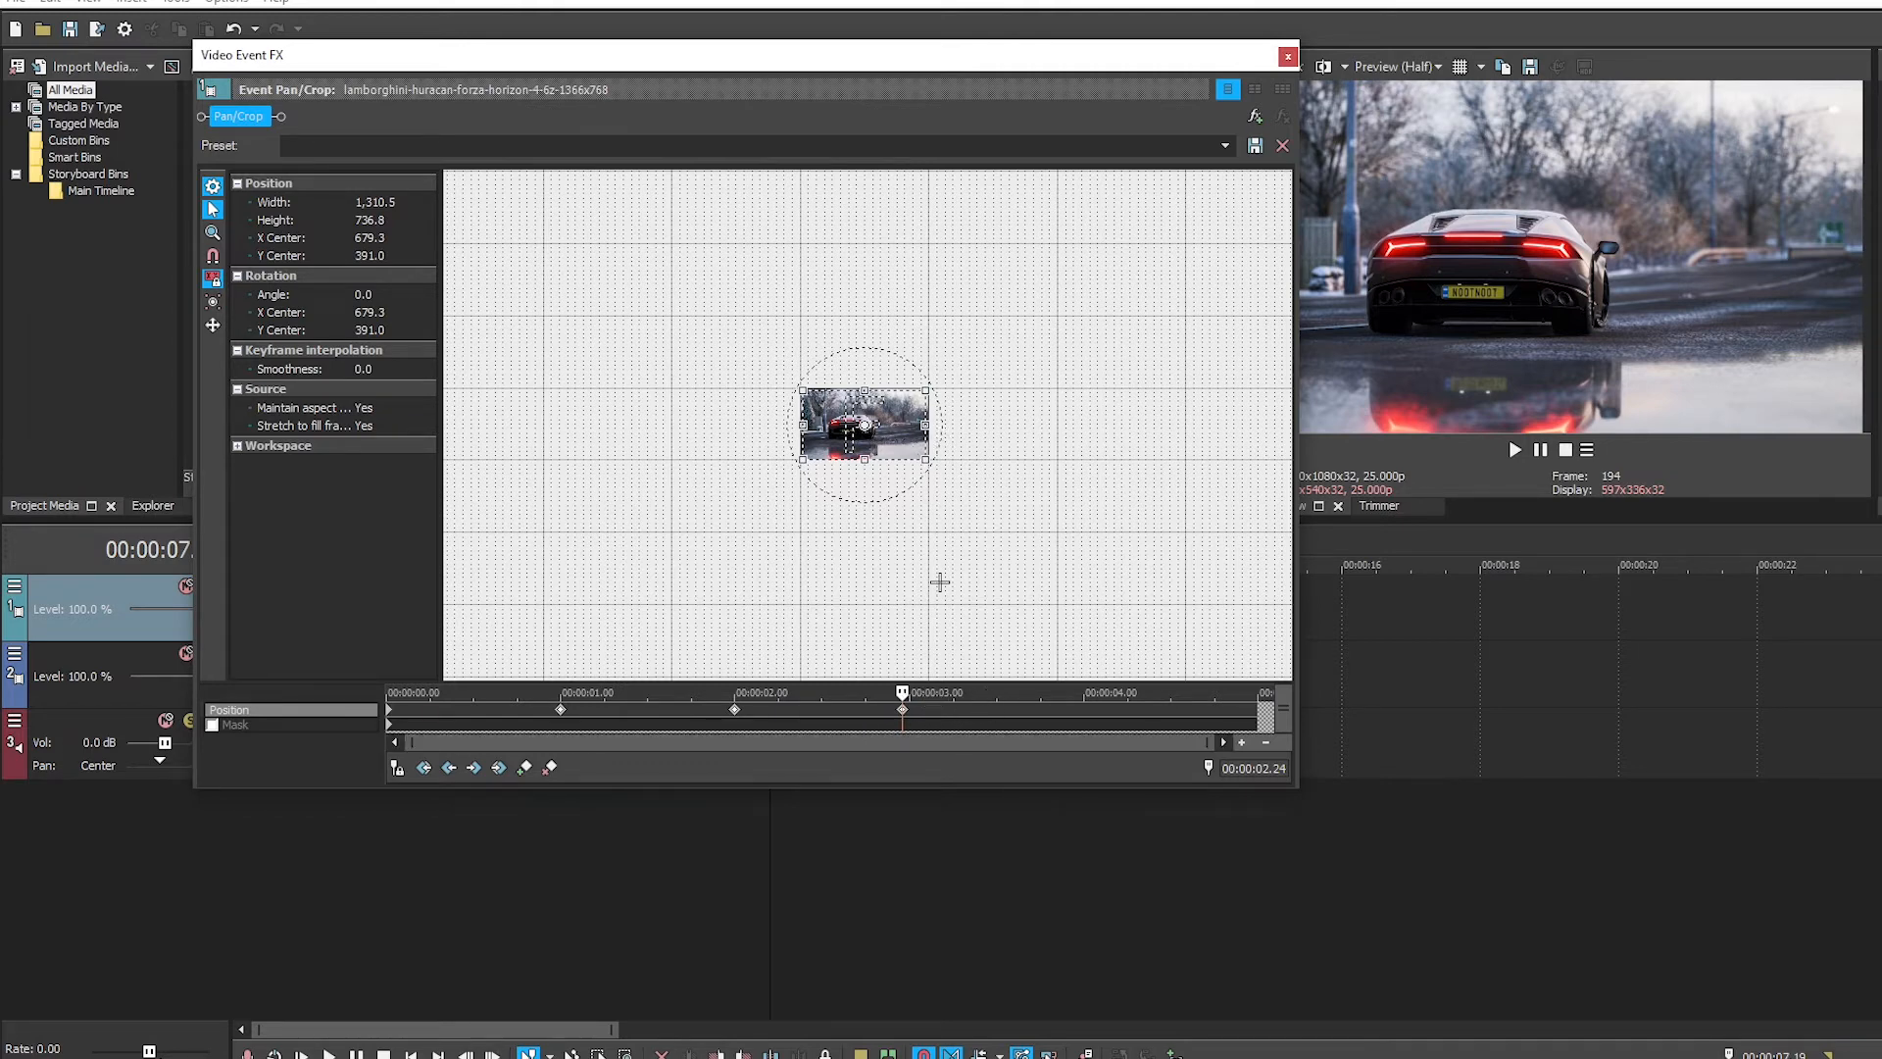
right_click(875, 437)
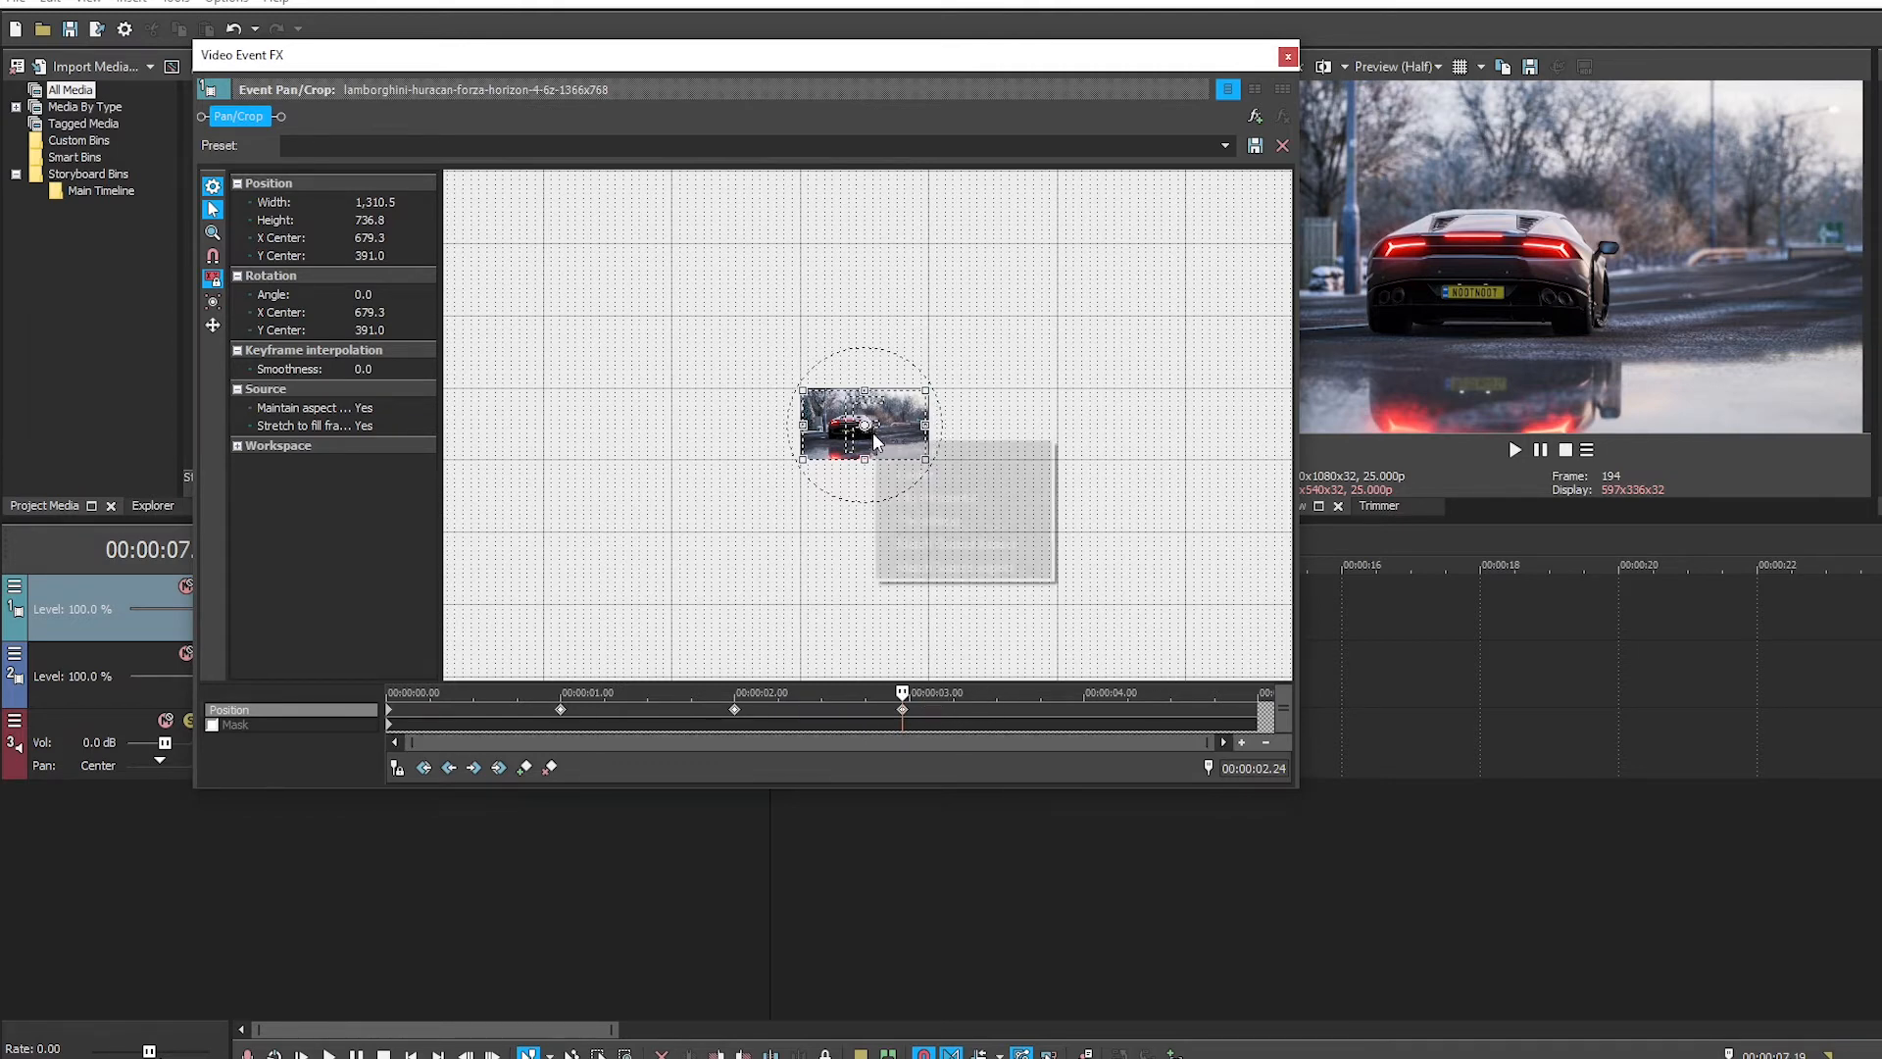
left_click(1129, 425)
Step: Undo all crop frame changes made at 00:00:02.24, including the keyframe they created
key("ctrl+z")
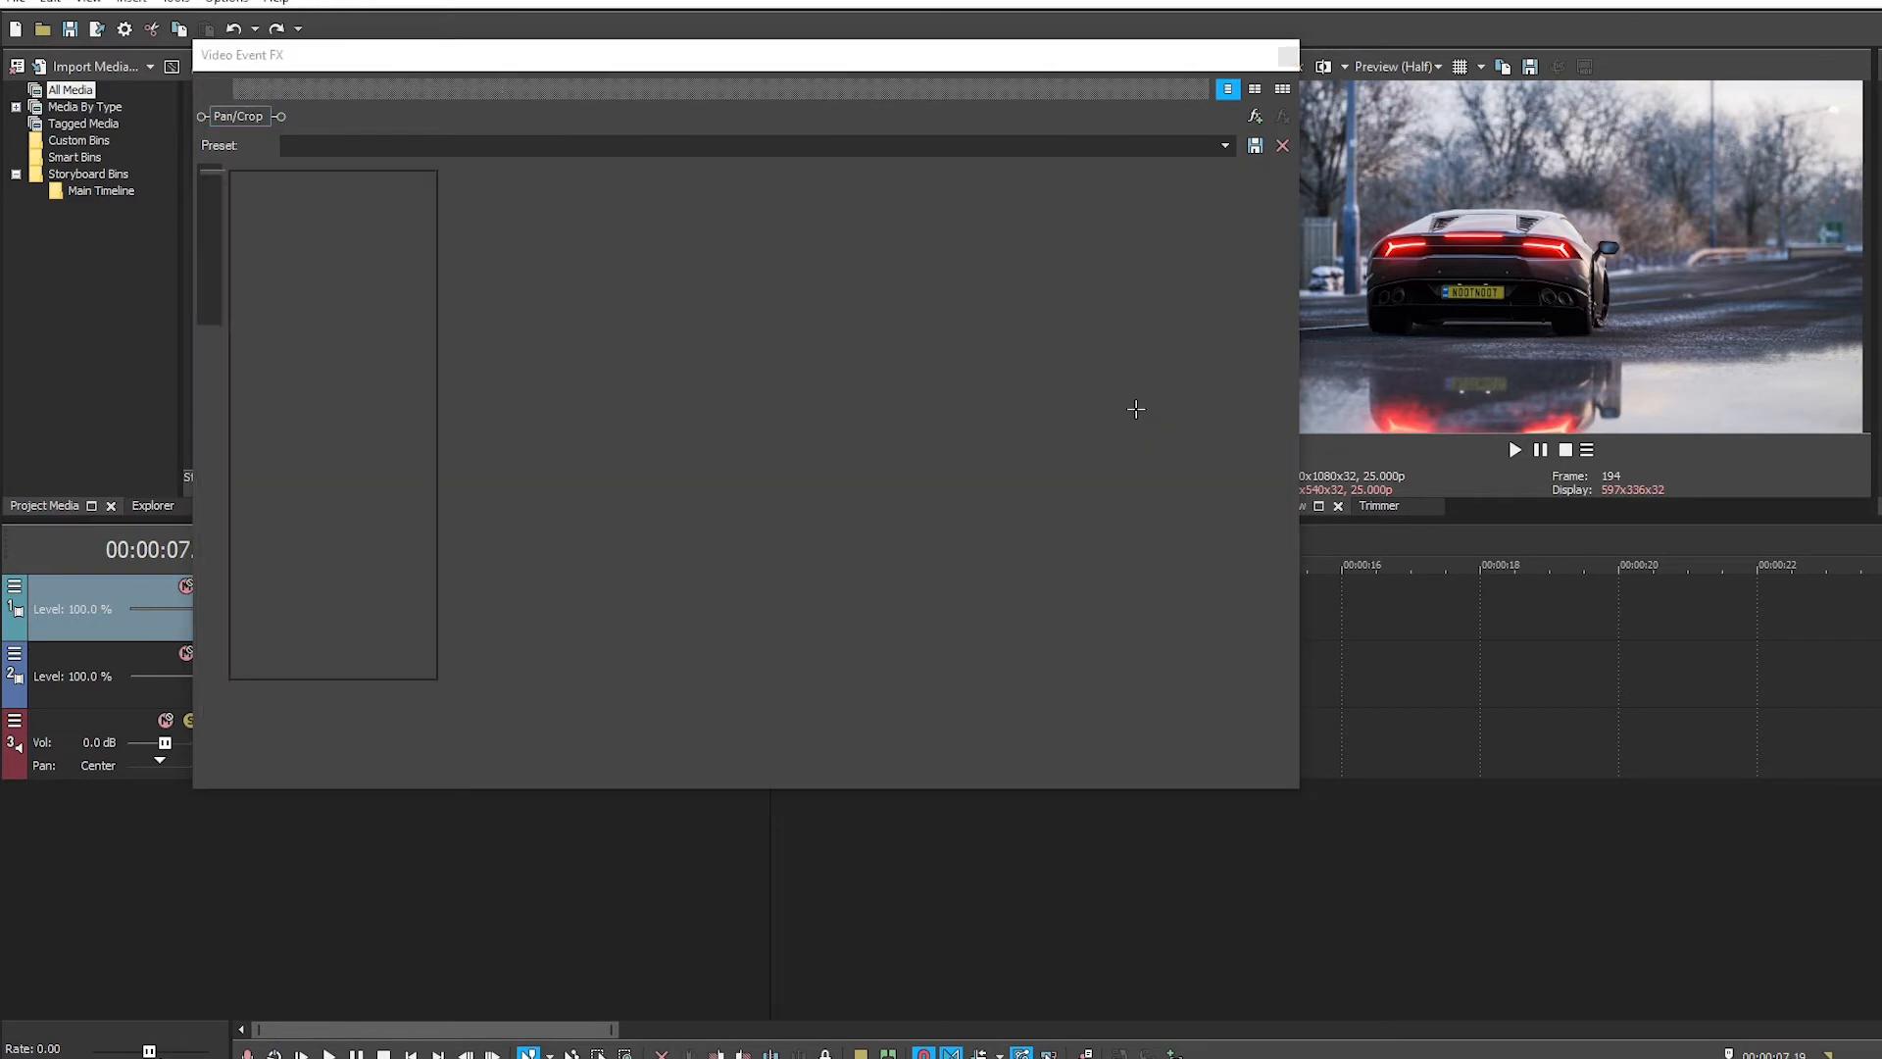
key("ctrl+z")
key("ctrl+z")
key("ctrl+z")
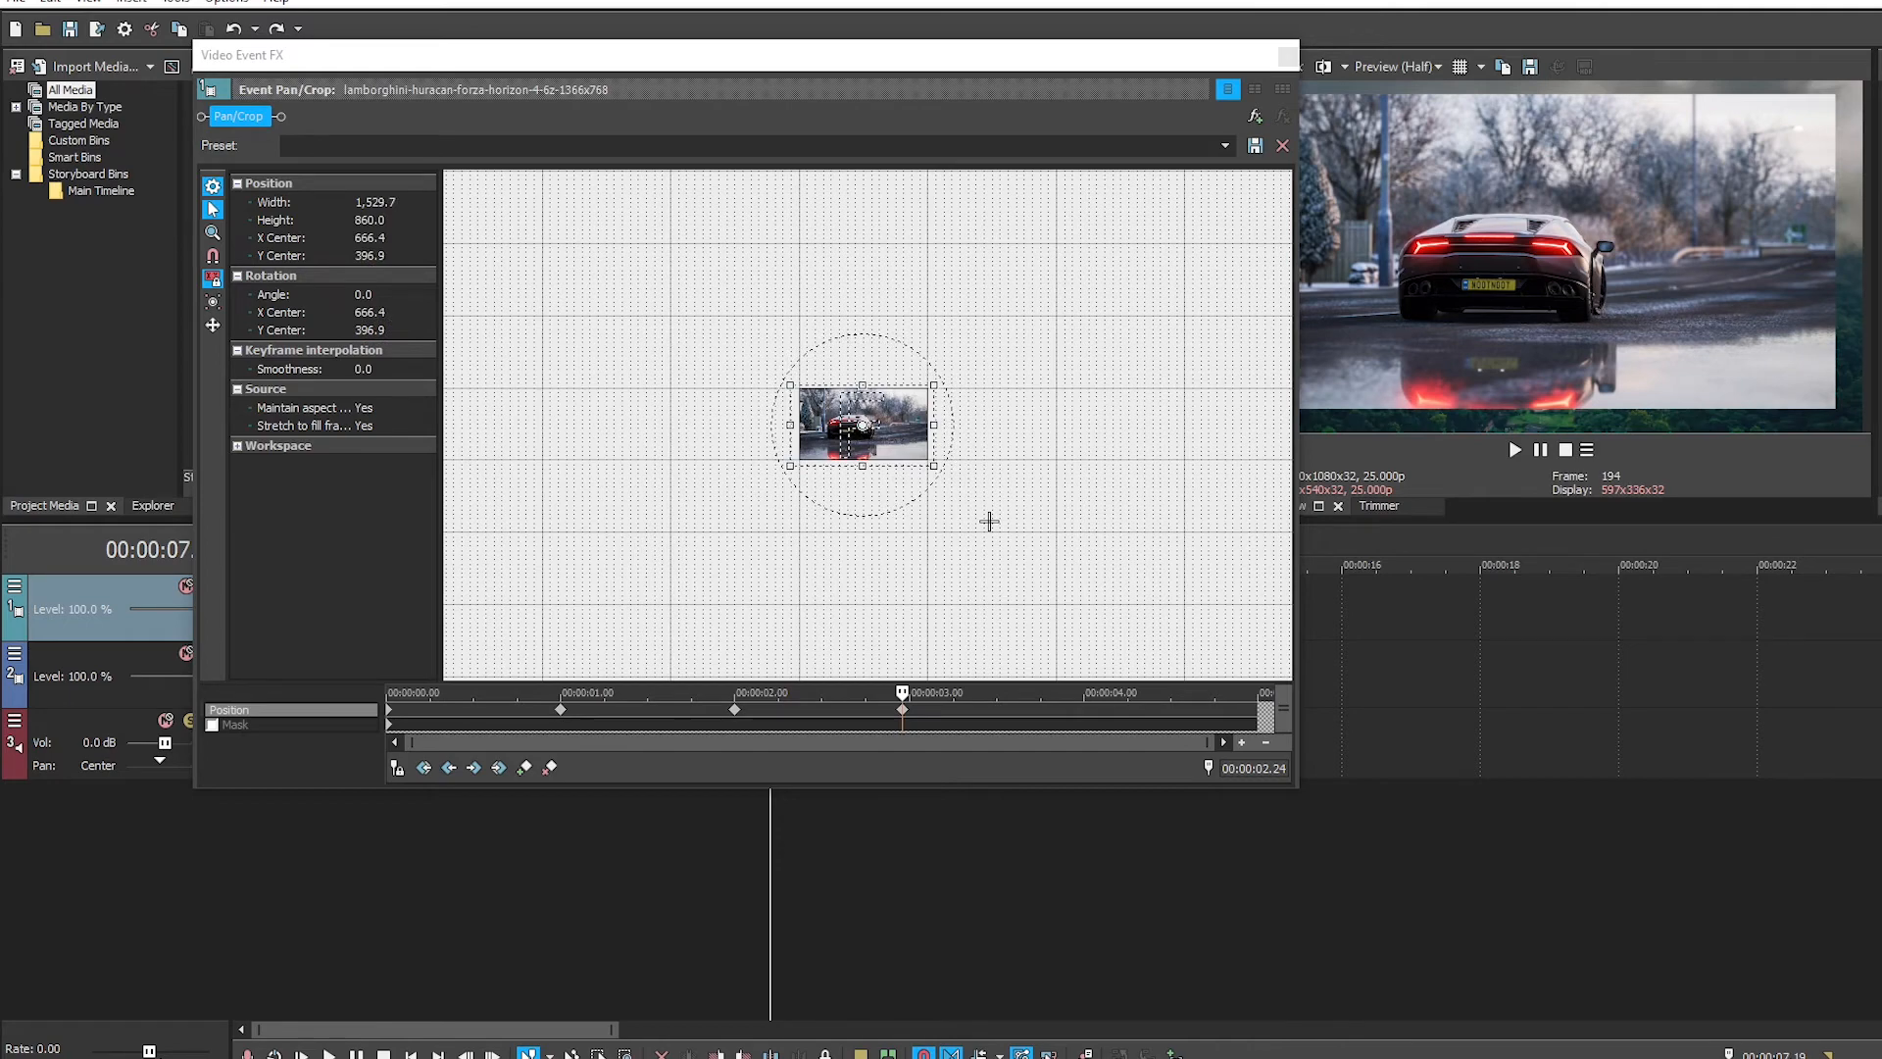
key("ctrl+z")
key("ctrl+z")
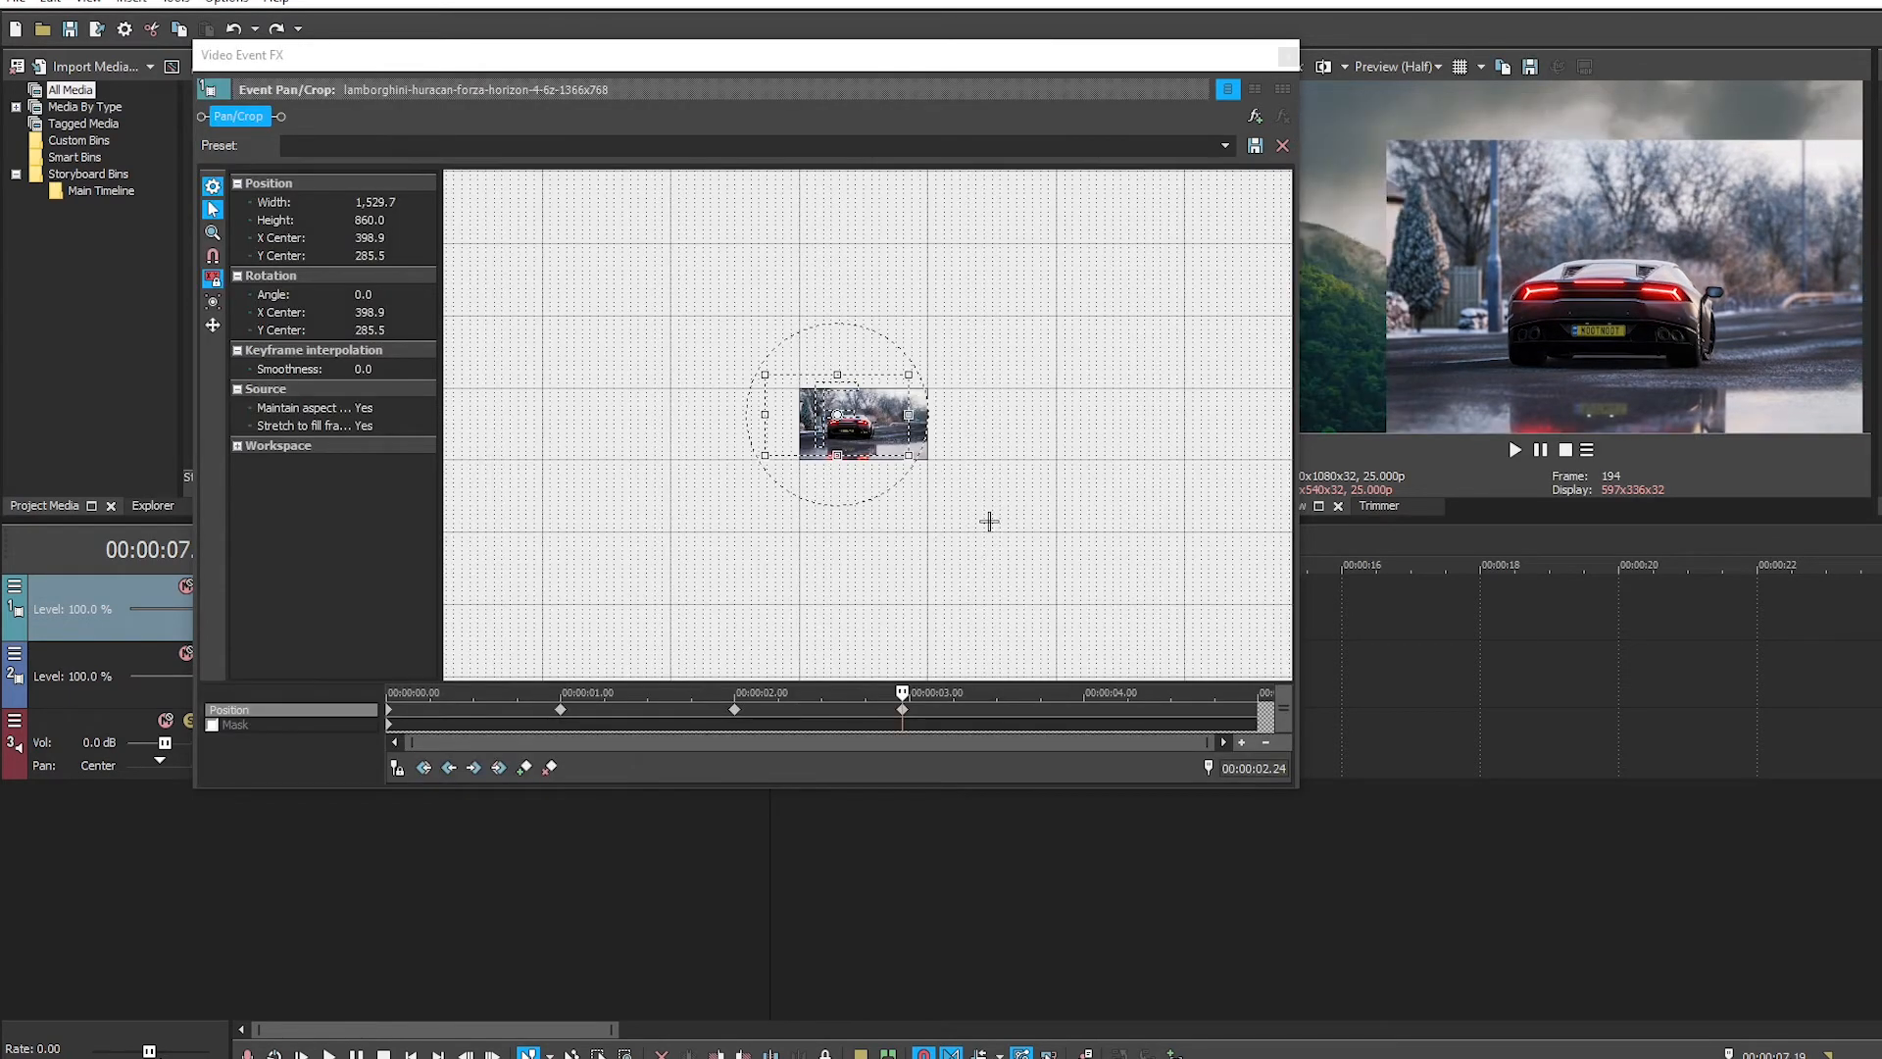
key("ctrl+z")
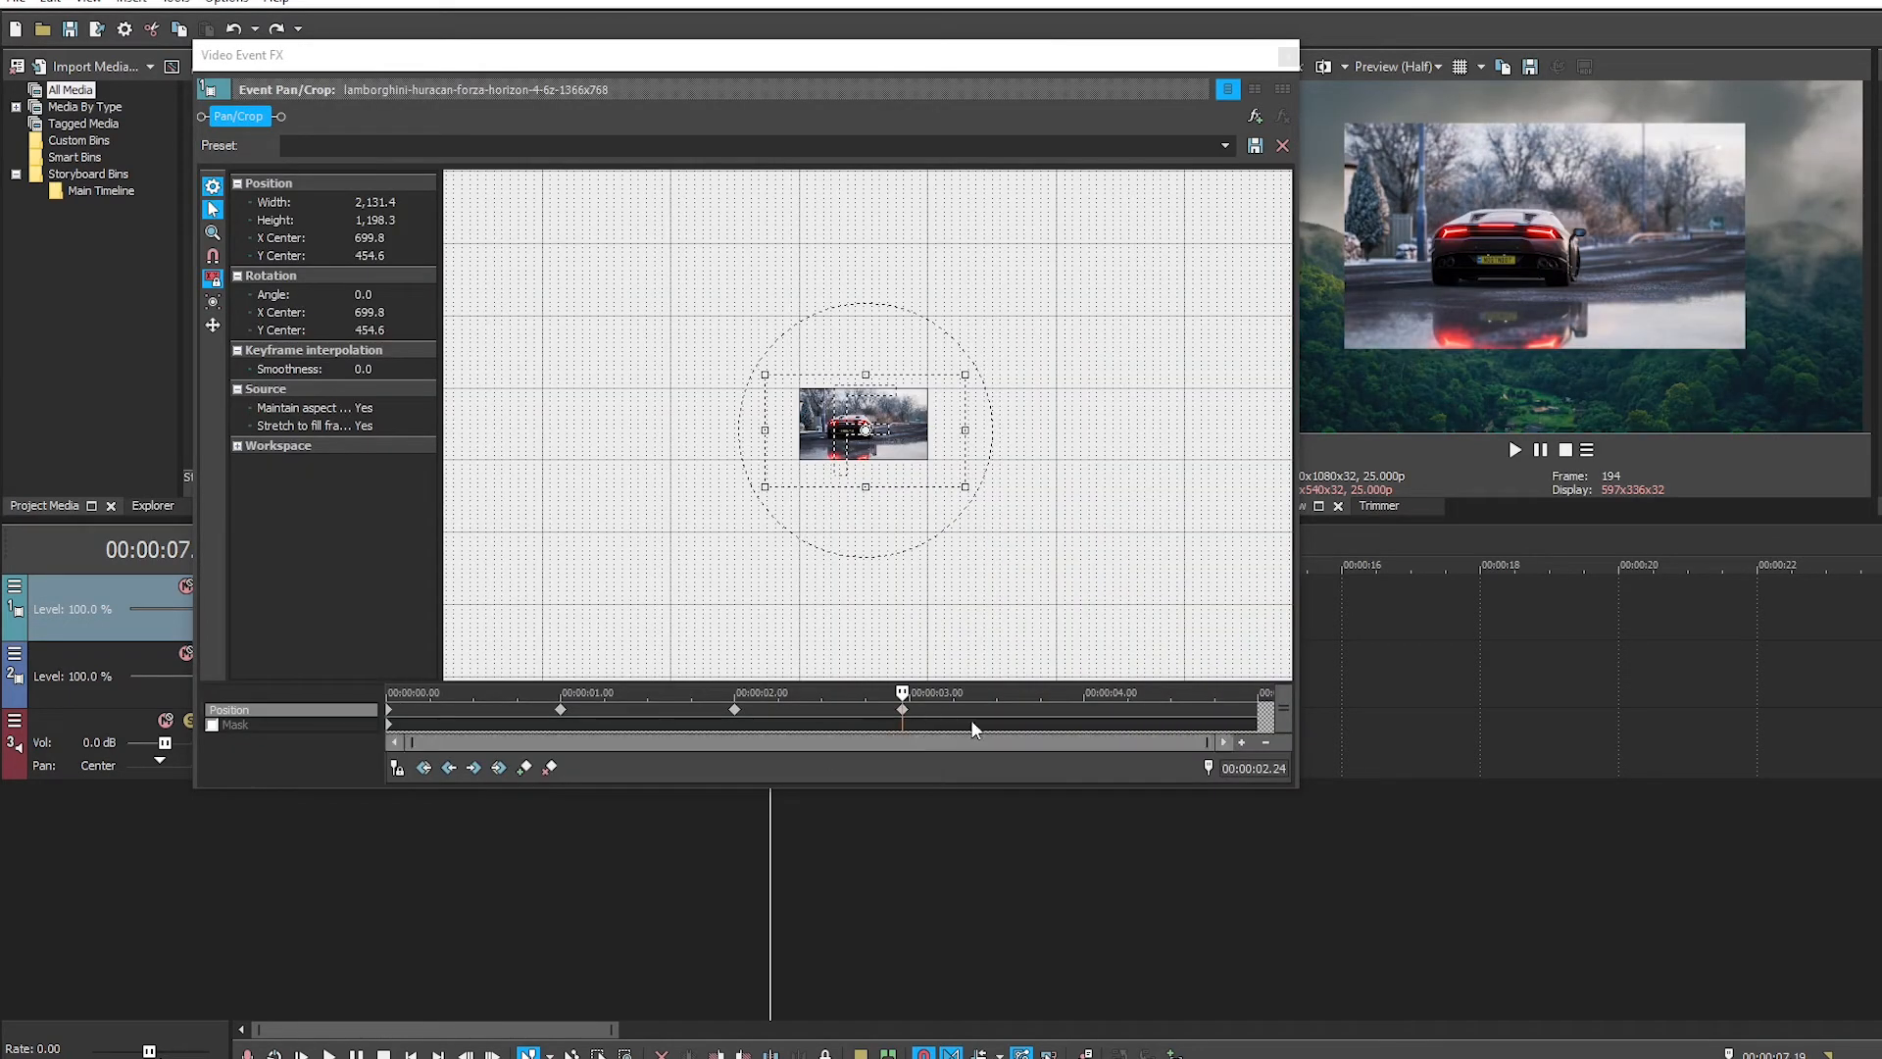
key("ctrl+z")
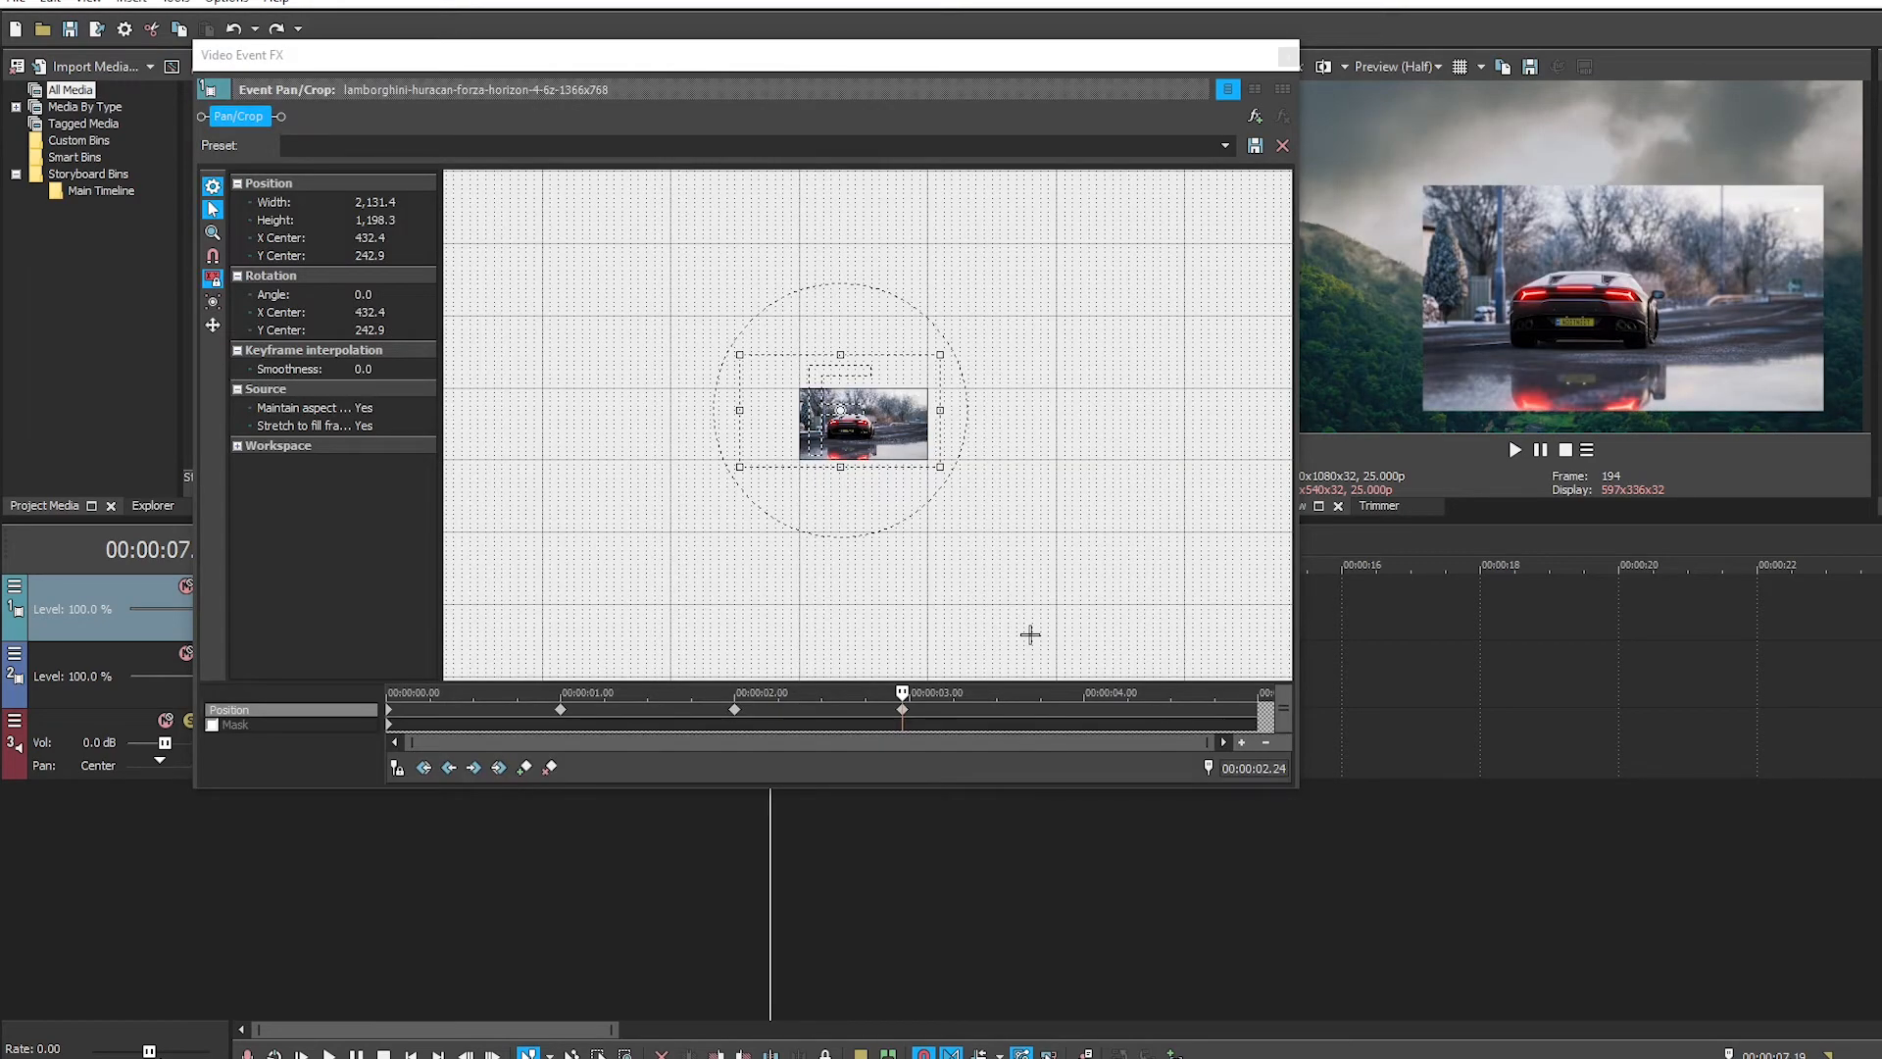
key("ctrl+z")
key("ctrl+z")
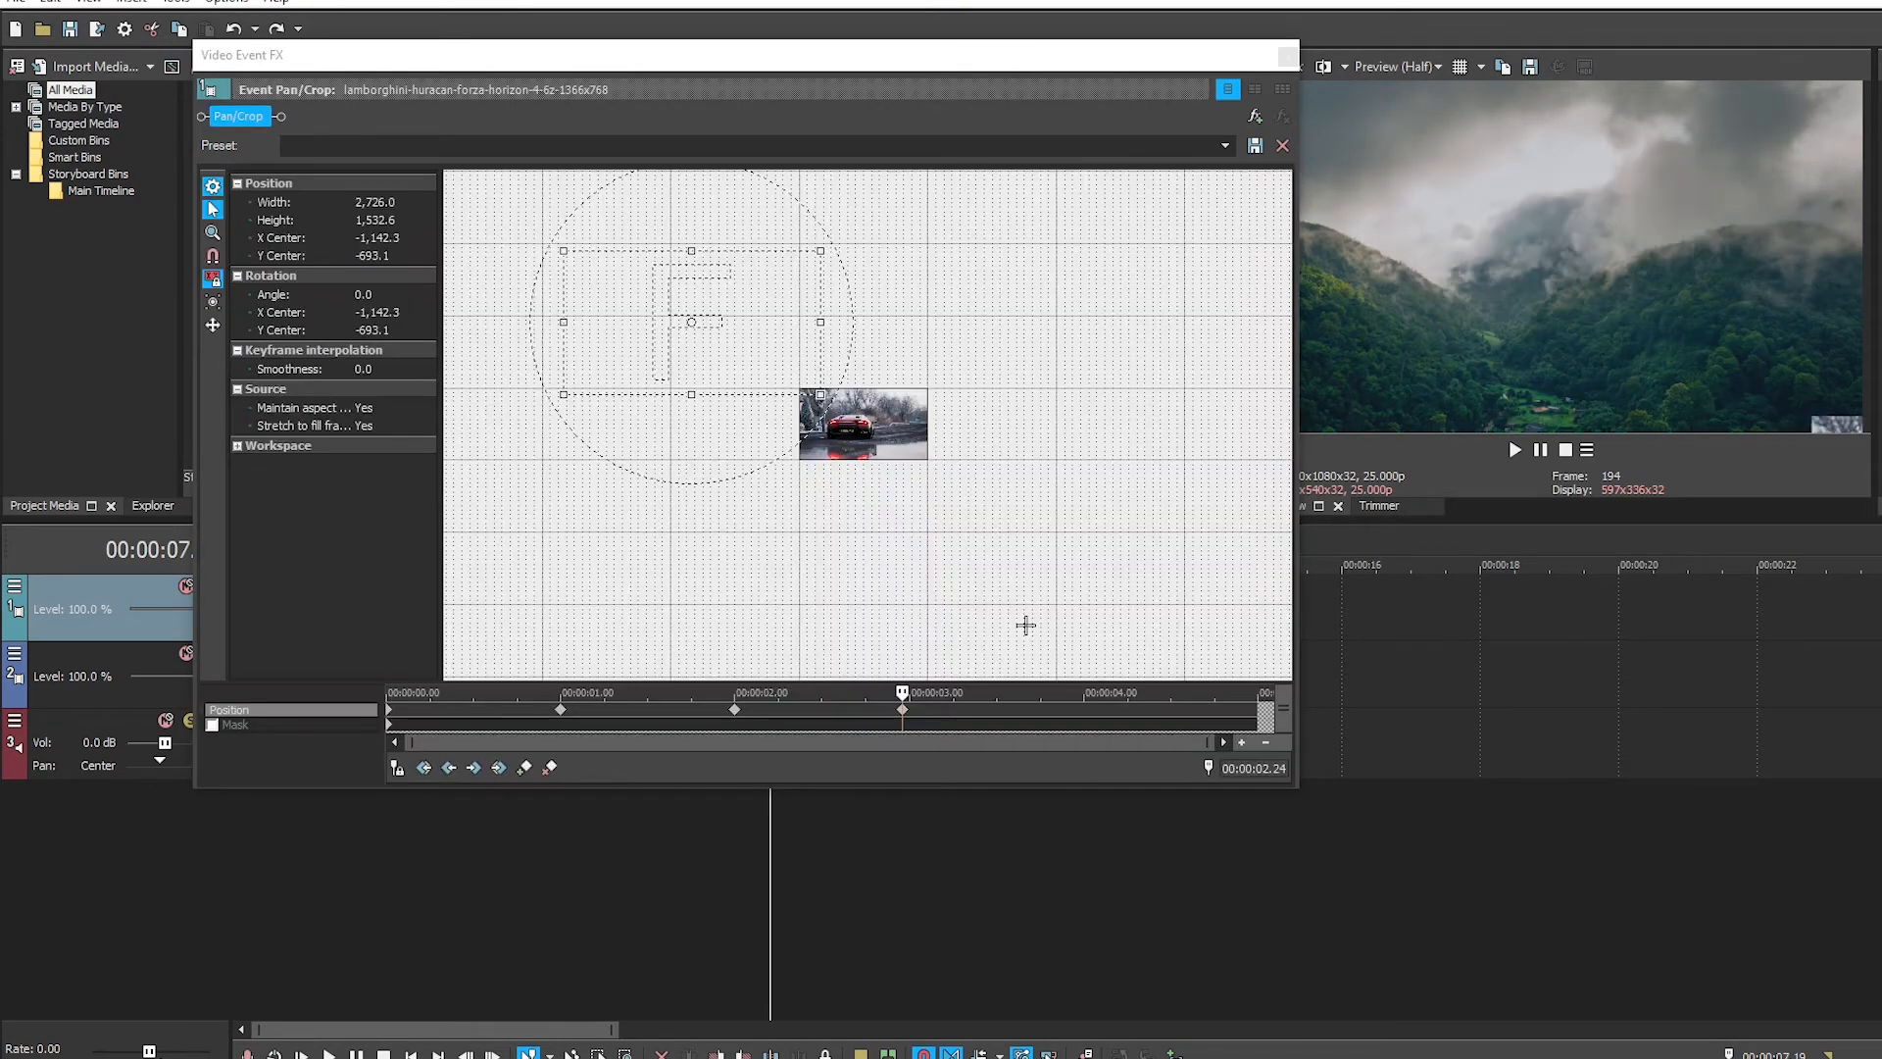
key("ctrl+z")
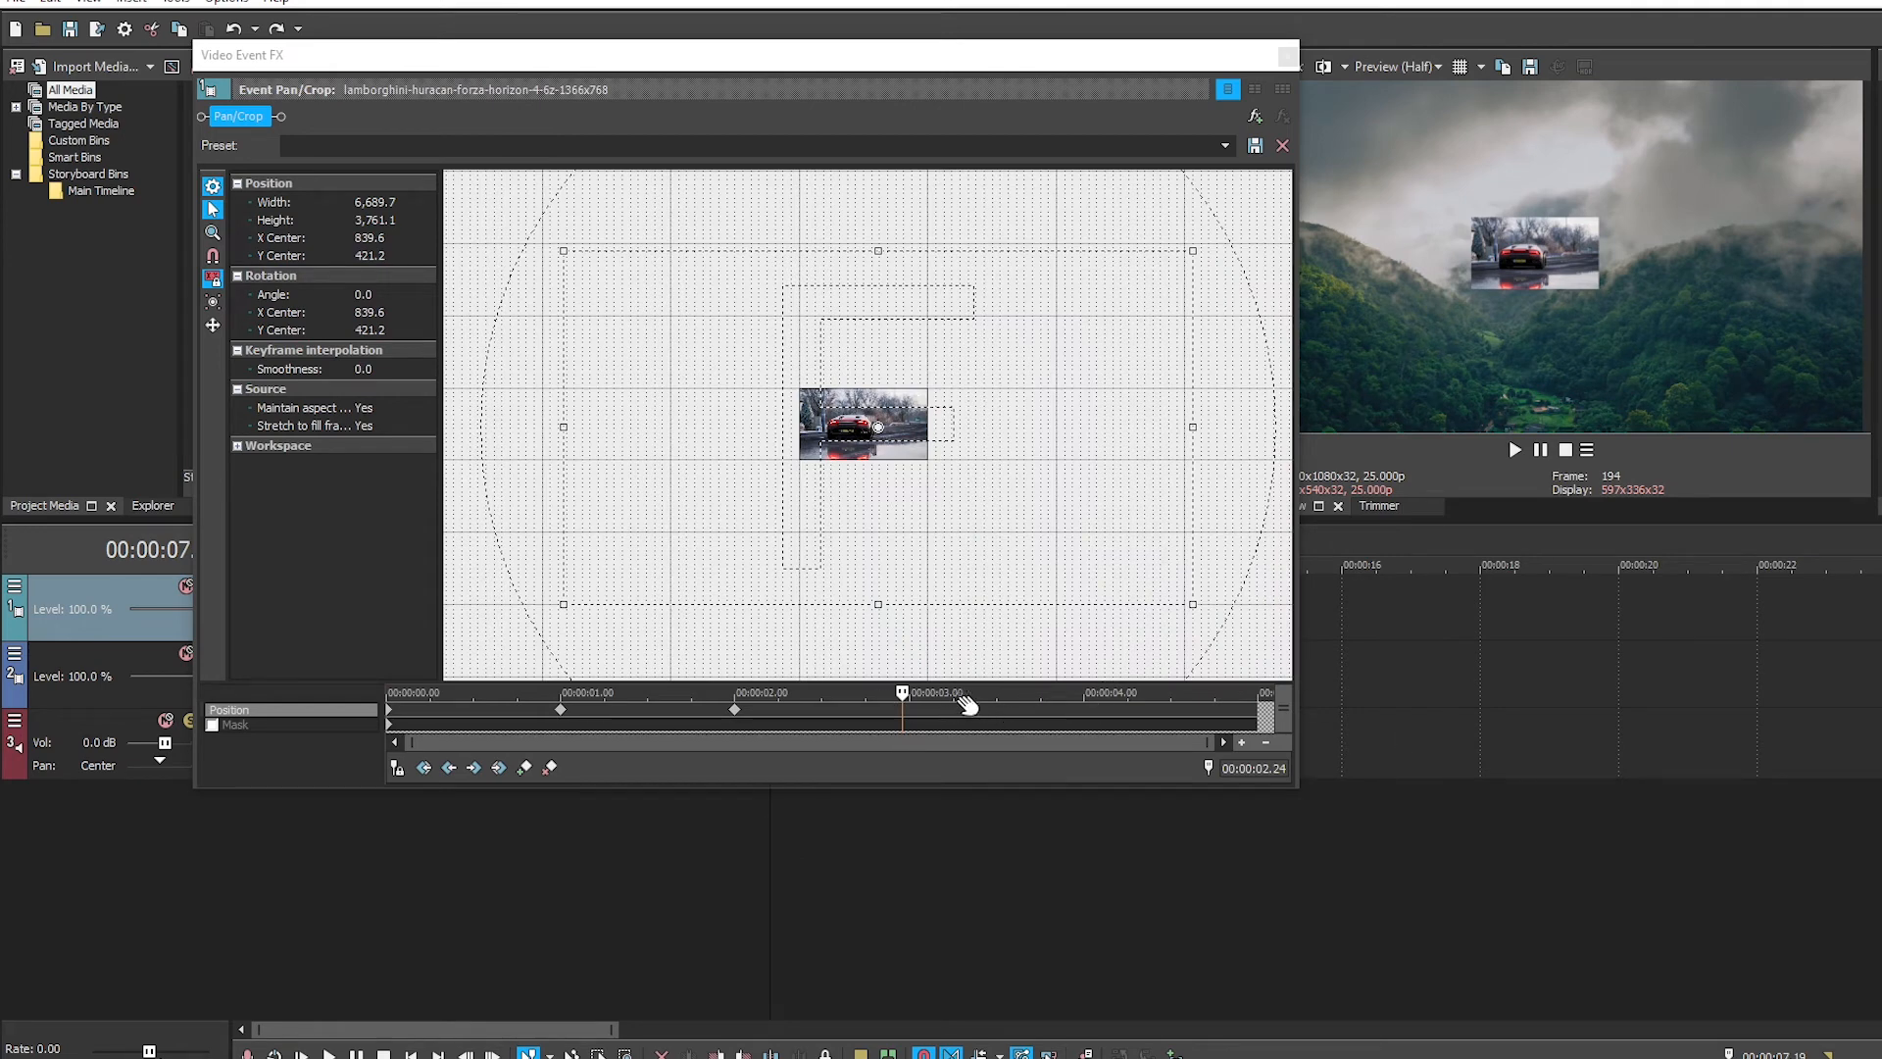
Step: At 00:00:02.24, reduce the crop frame to about 3,938 × 2,214 and move it to about X Center 600, Y Center 238
left_click_drag(905, 693, 902, 693)
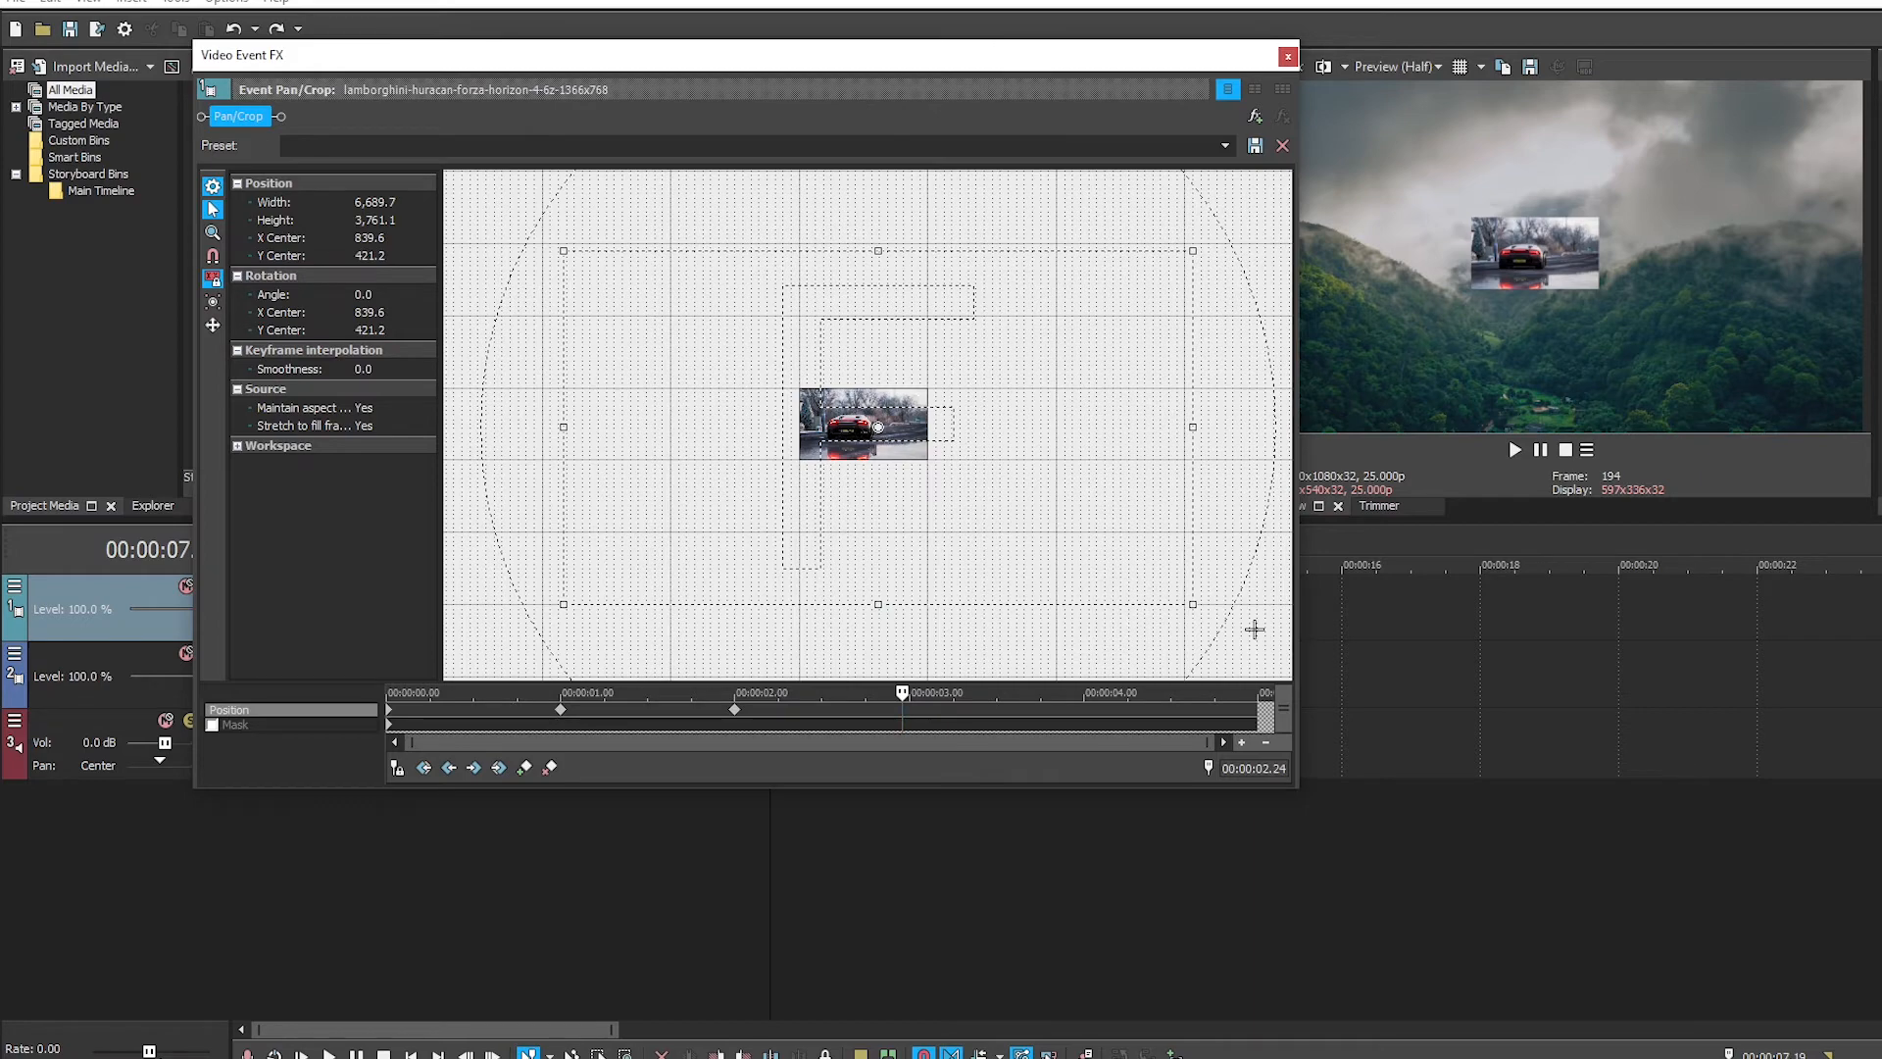
left_click_drag(1197, 613, 934, 460)
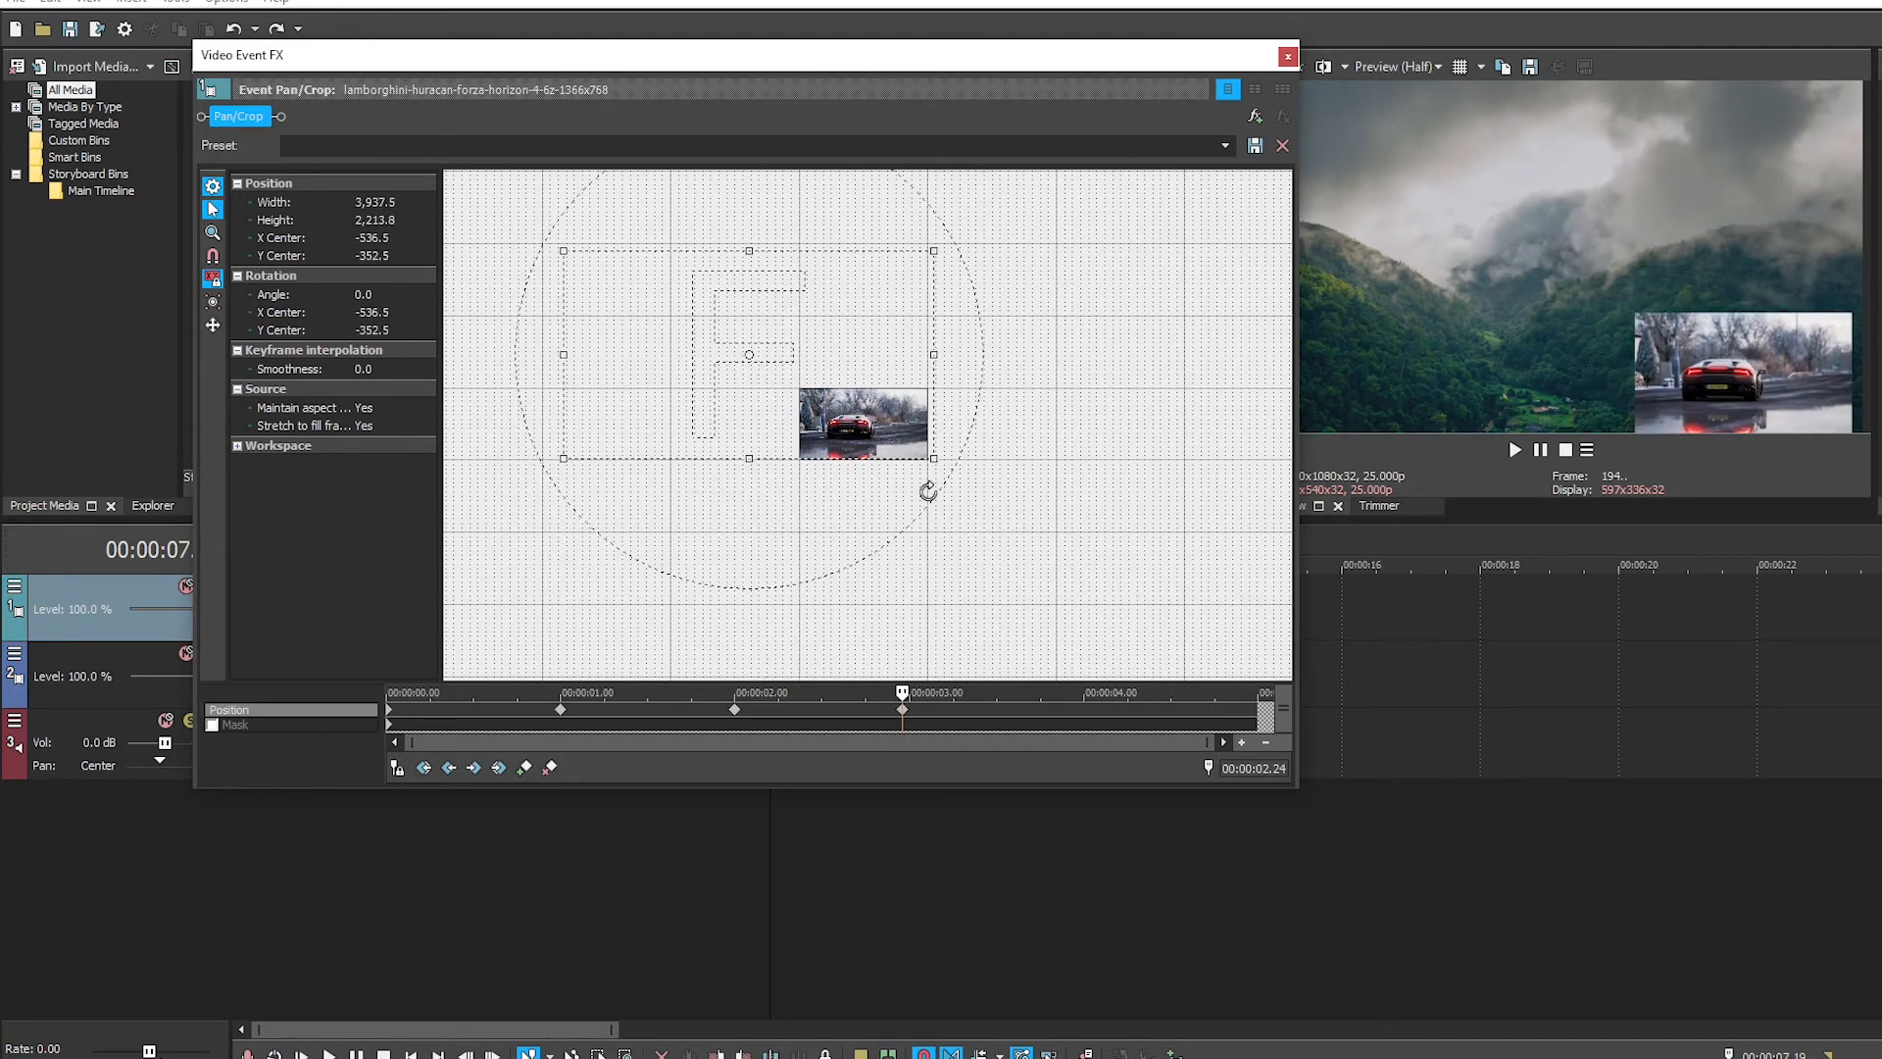
left_click_drag(774, 385, 862, 435)
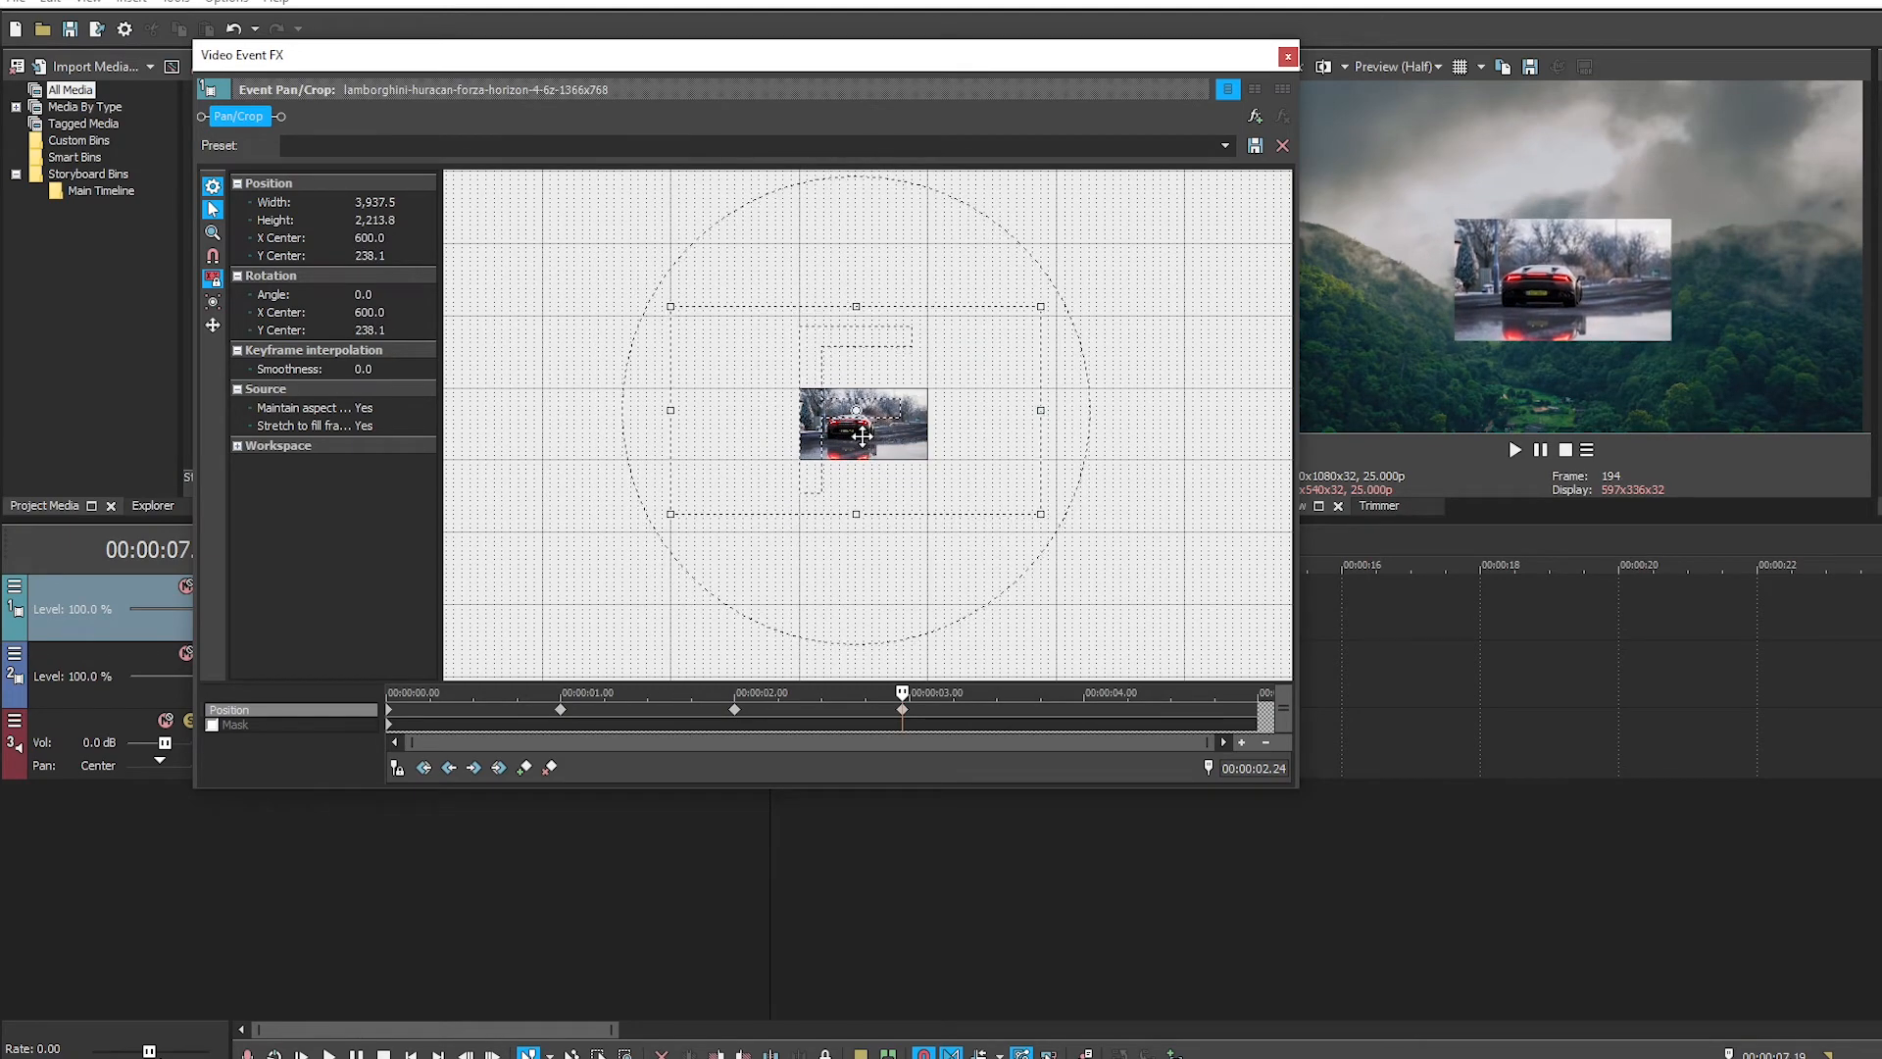
Step: At 00:00:04.01, reduce the crop frame to about 1,865 × 1,049 and centre it near X Center 678, Y Center 402
left_click_drag(903, 691, 1089, 691)
left_click_drag(1042, 512, 847, 406)
mouse_move(756, 350)
left_mouse_down()
mouse_move(787, 374)
mouse_move(771, 358)
left_mouse_up()
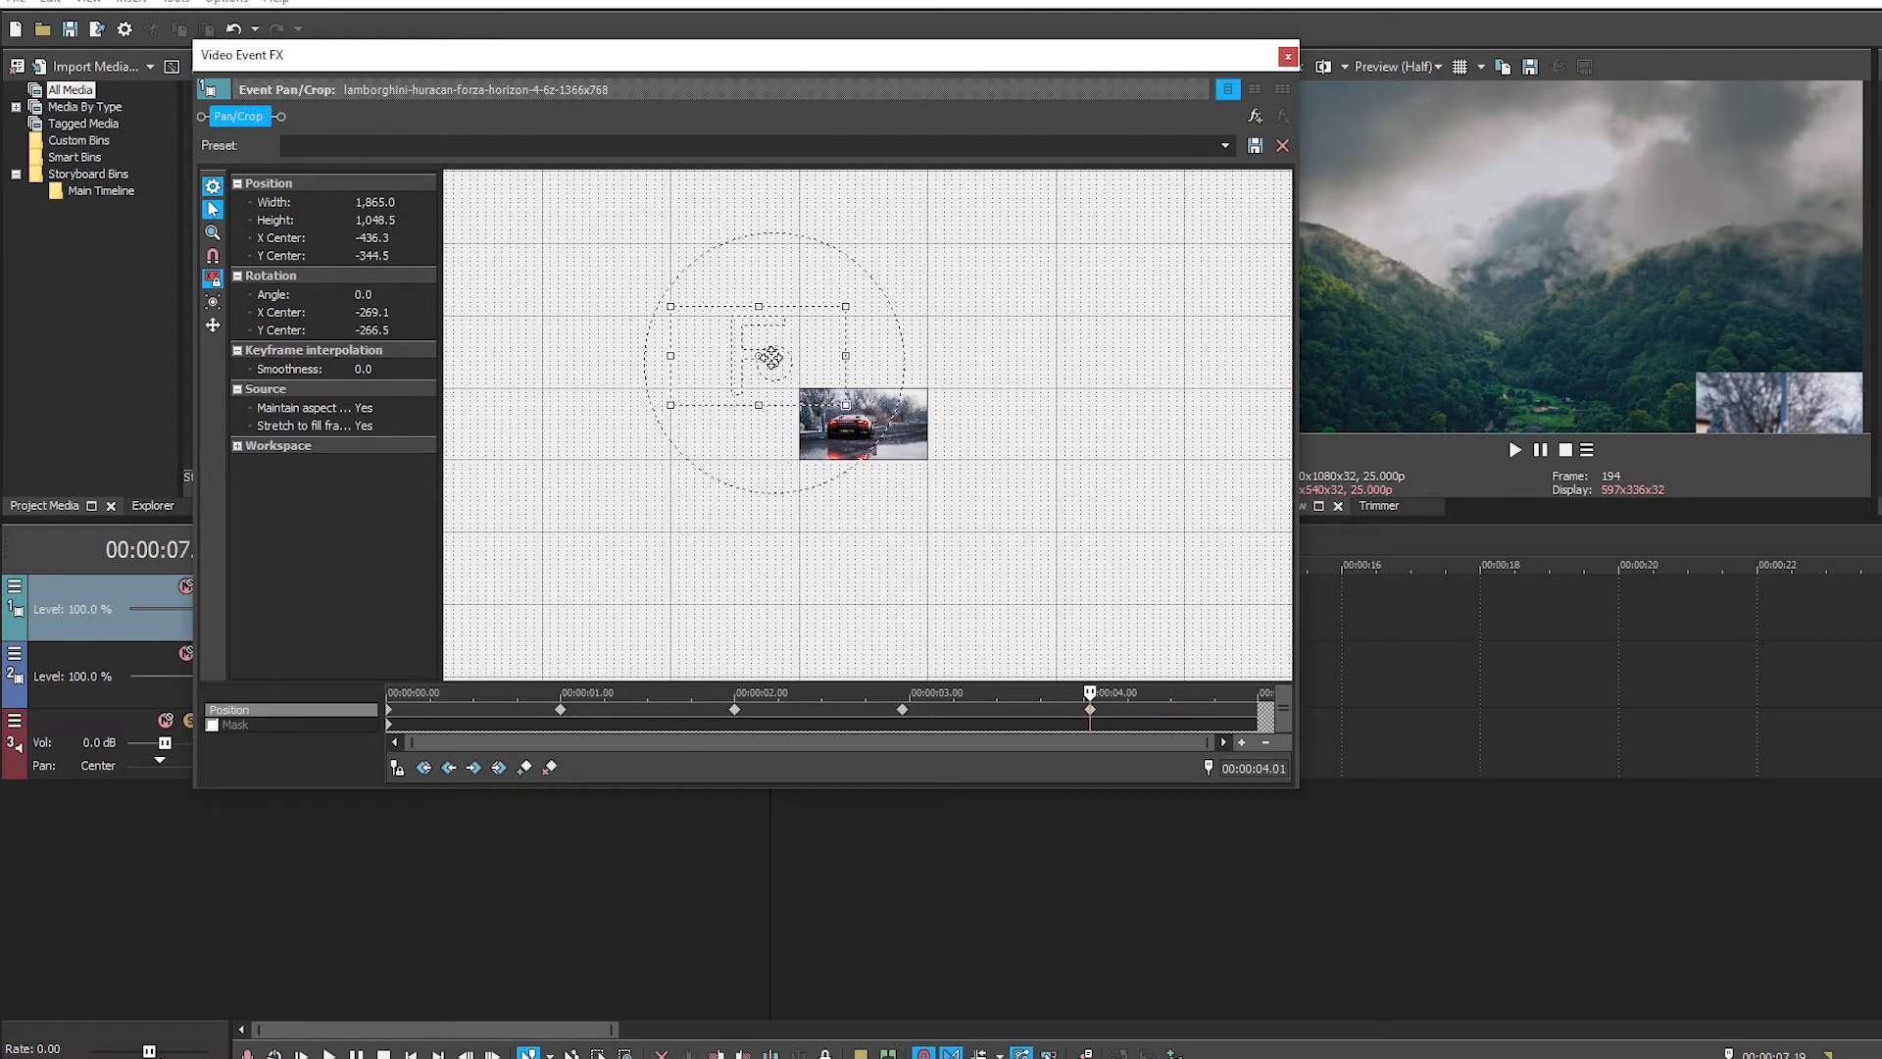
key("ctrl+z")
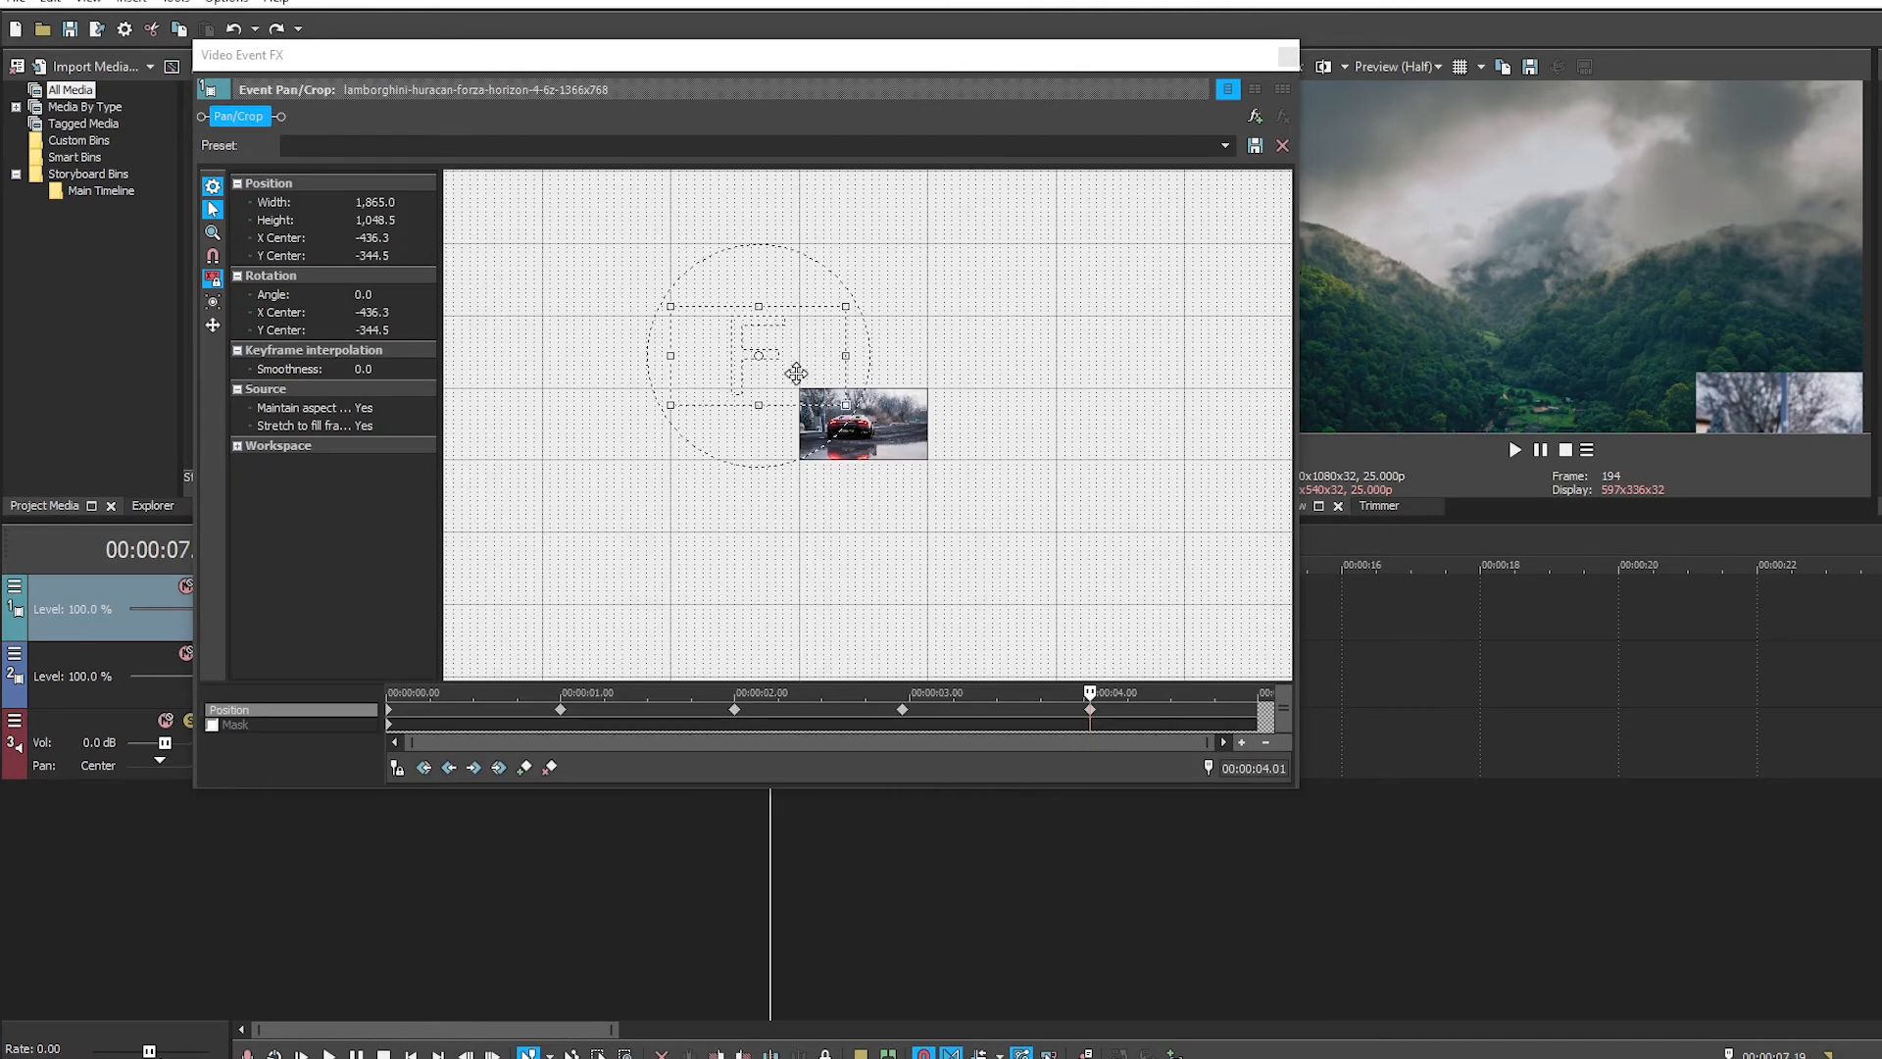
left_click_drag(797, 370, 902, 439)
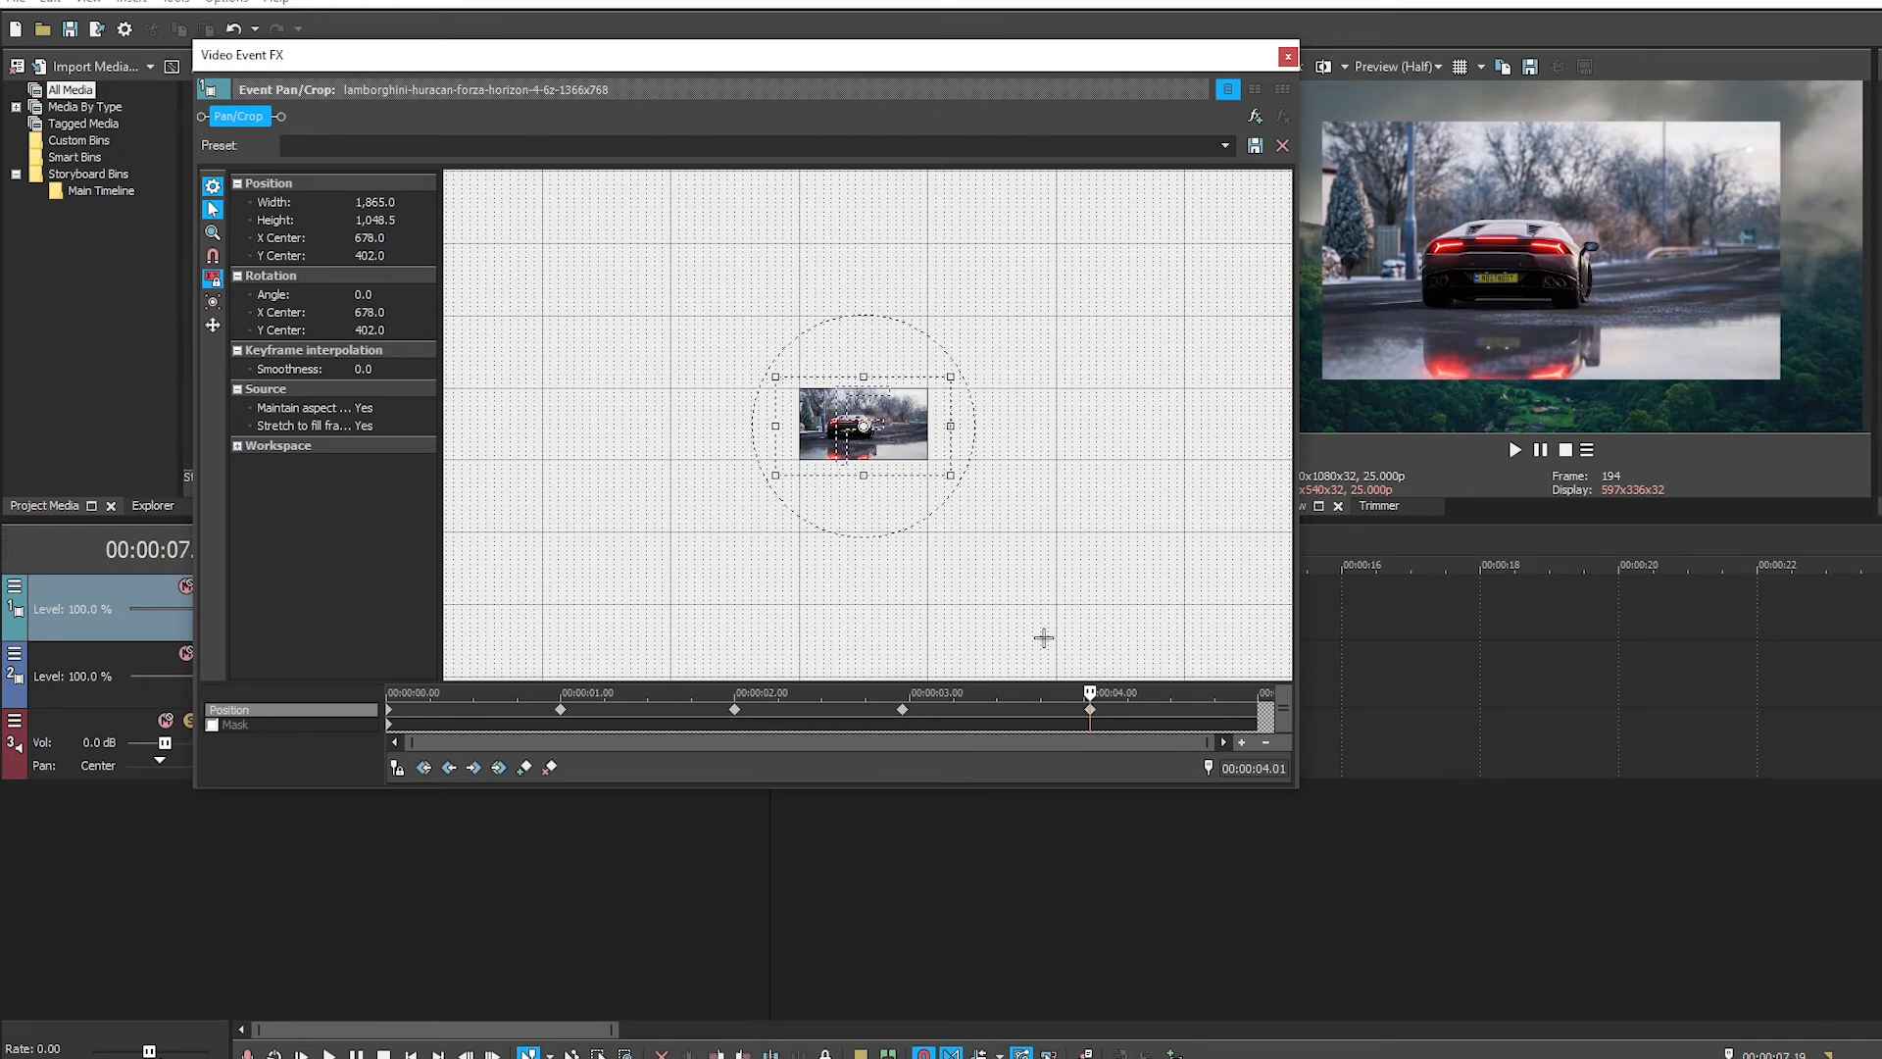
Step: At 00:00:05.00, restore the crop frame to the full 1,366 × 768 image and close the Event Pan/Crop window
left_click_drag(1140, 691, 1345, 713)
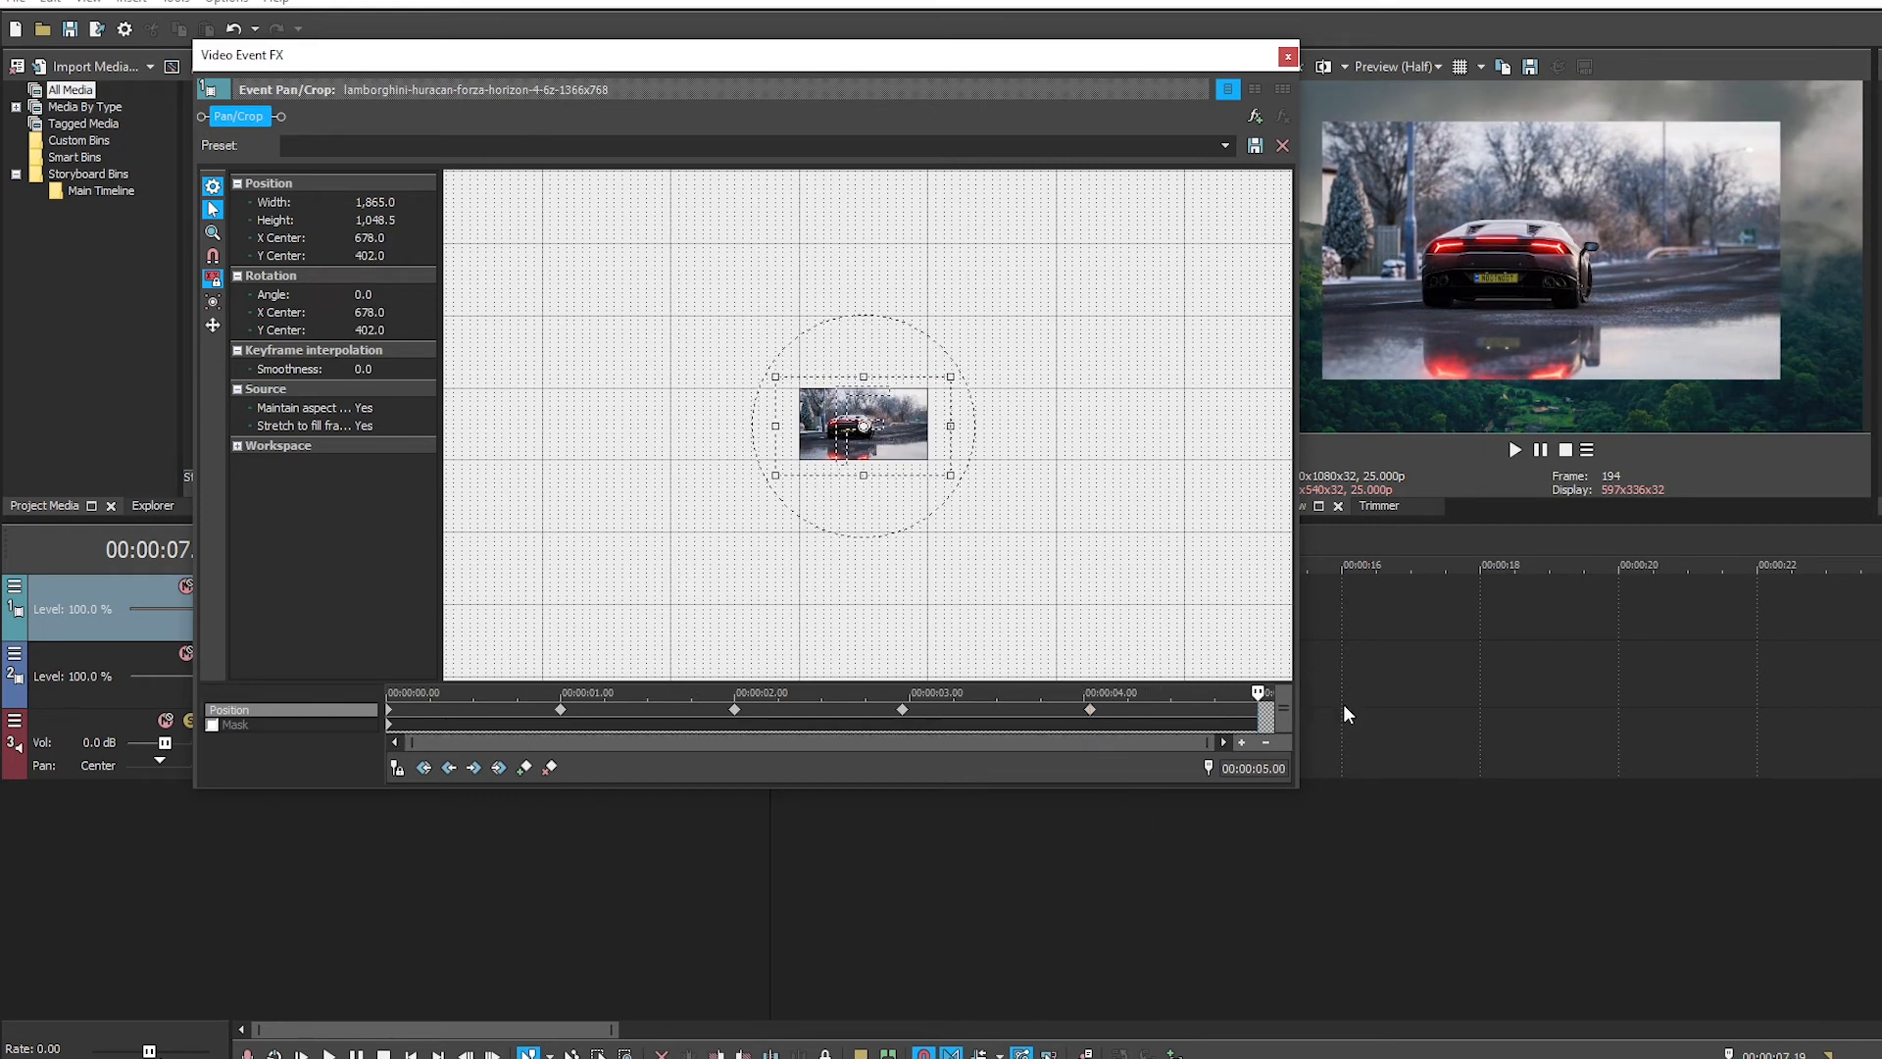
right_click(886, 421)
left_click(955, 439)
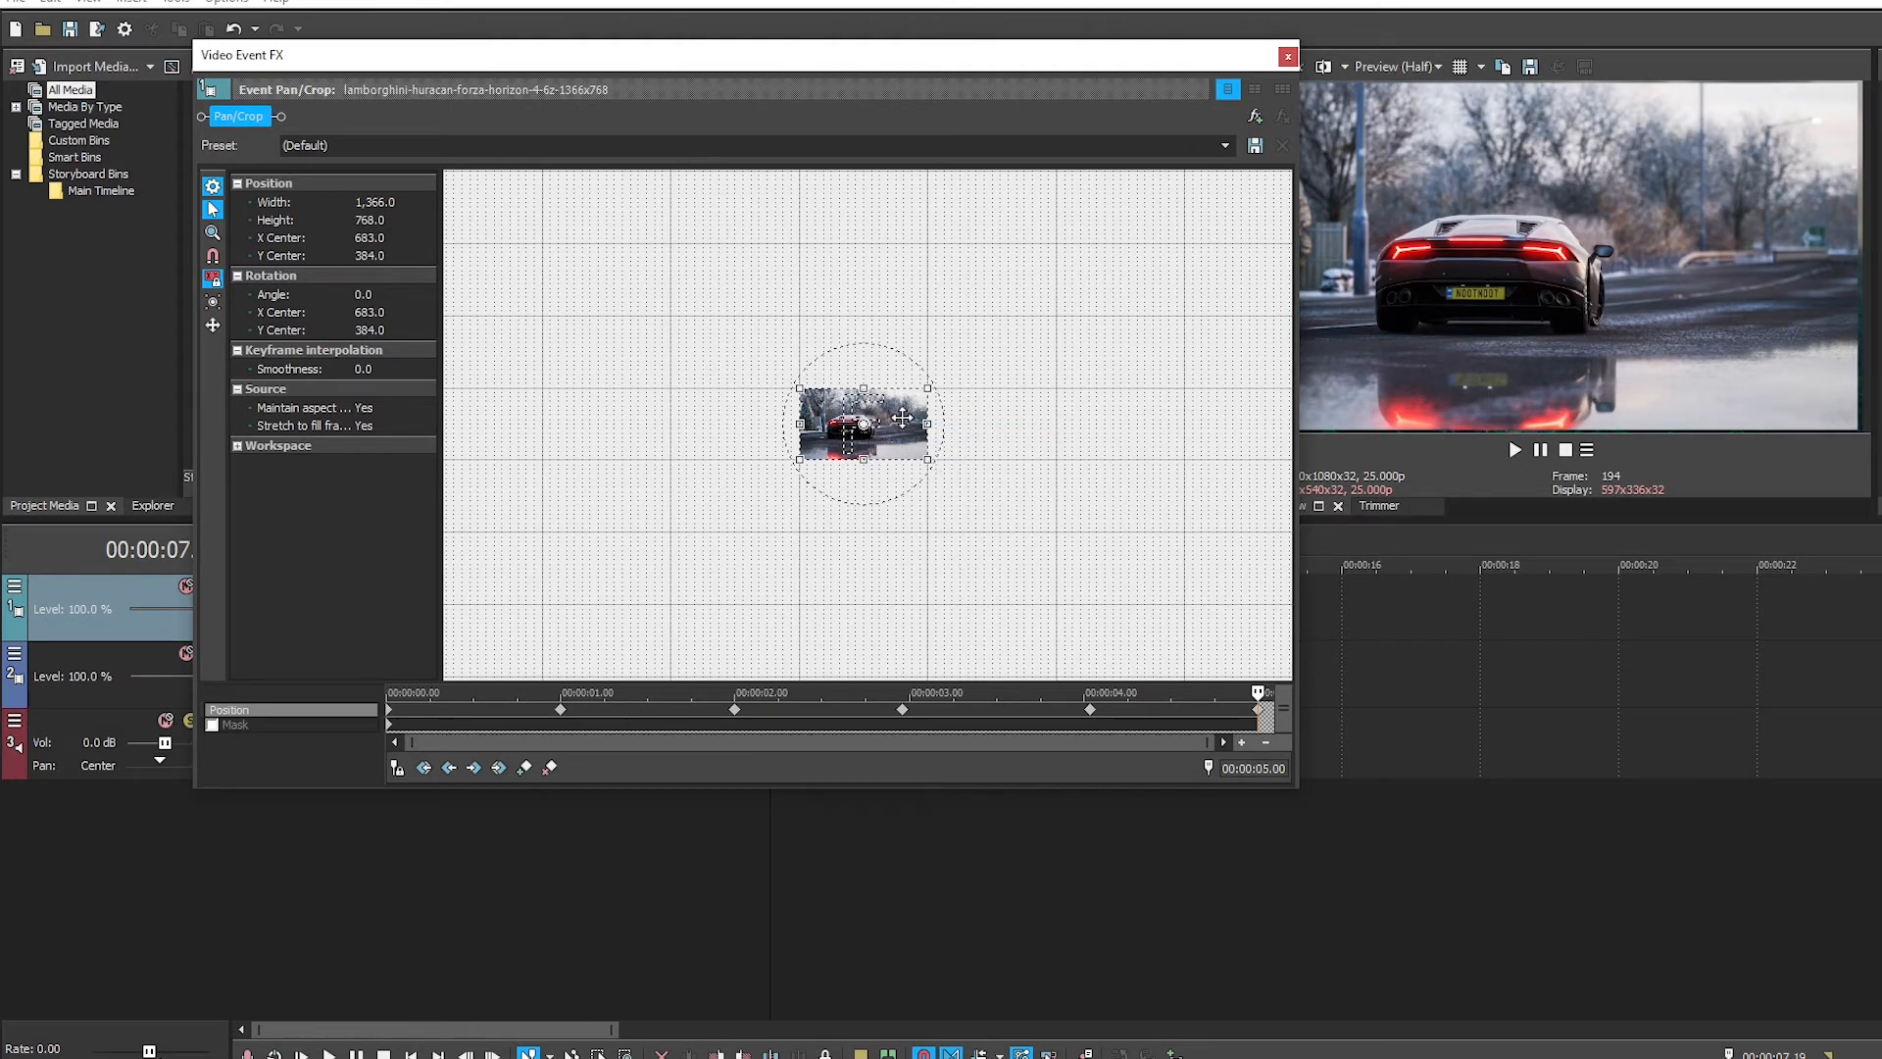
scroll(849, 438, "up", 1)
scroll(849, 438, "up", 2)
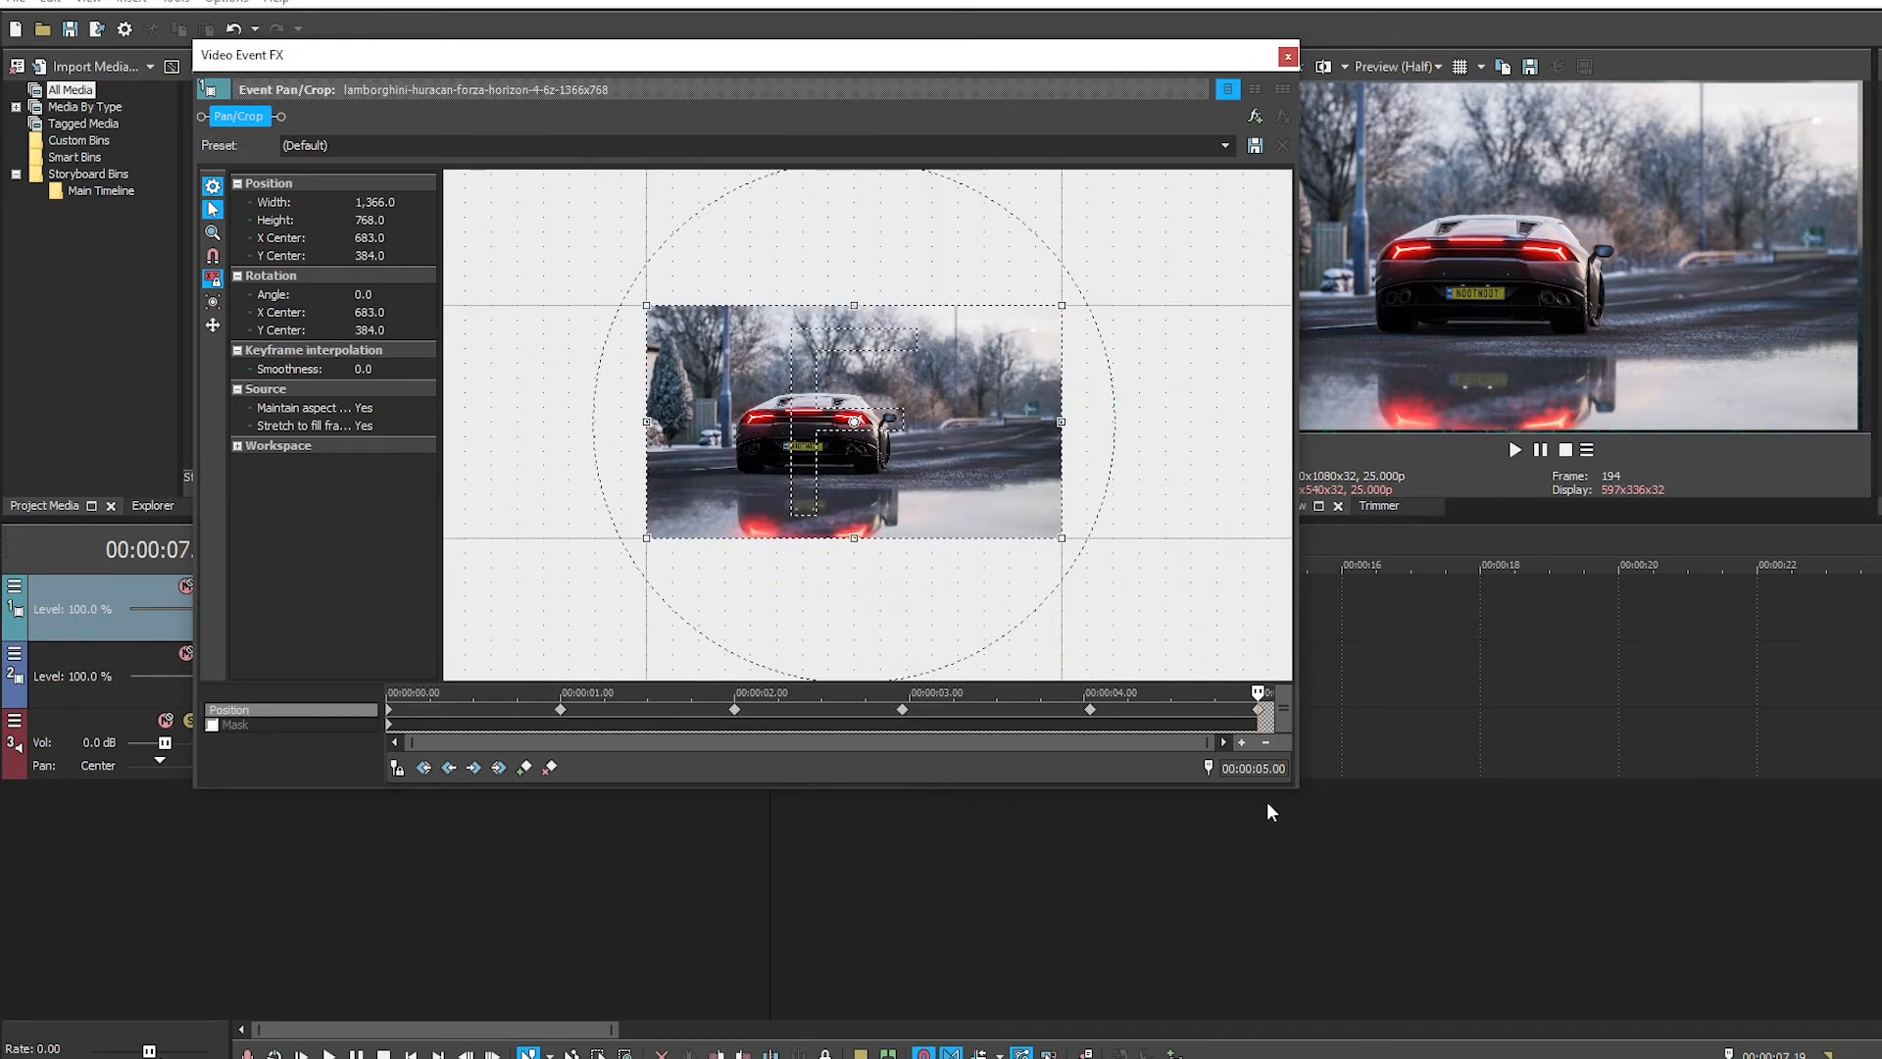
left_click(1288, 56)
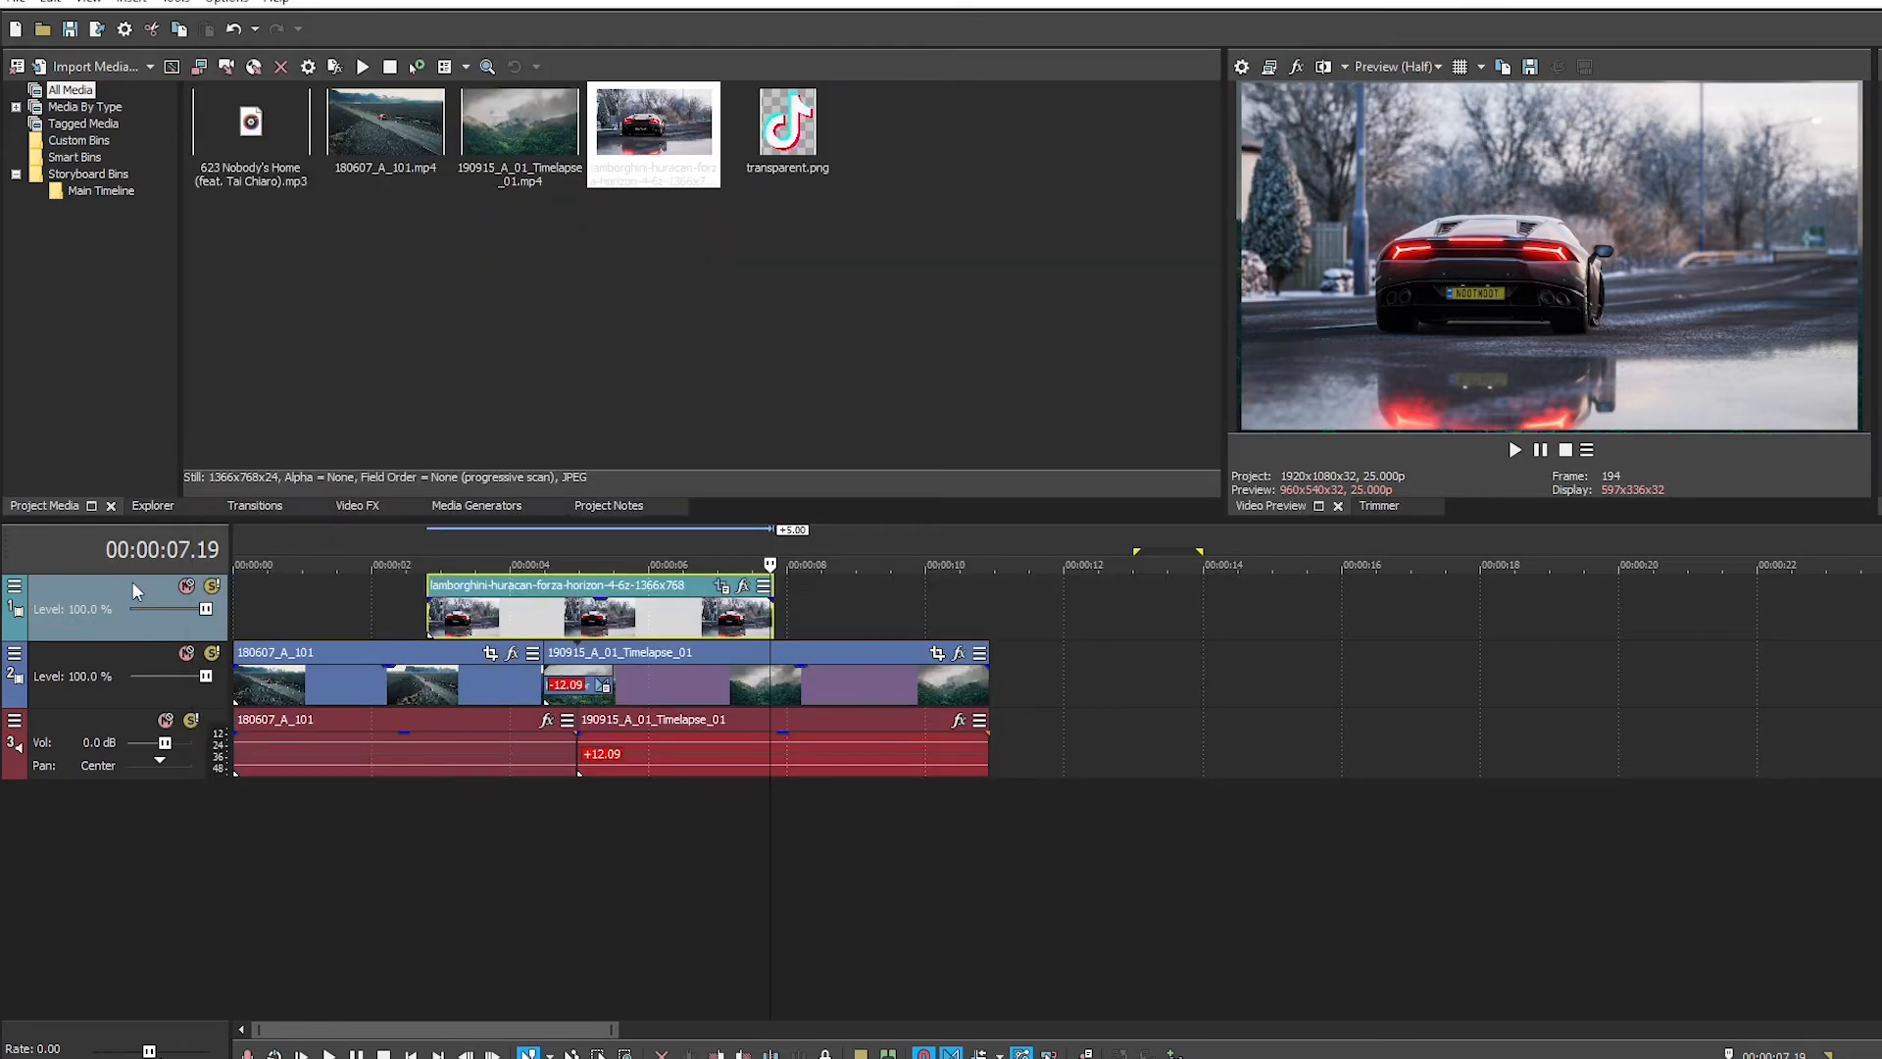
Step: Play back the image animation from the start of the Lamborghini event at 00:00:02.20
left_click(428, 564)
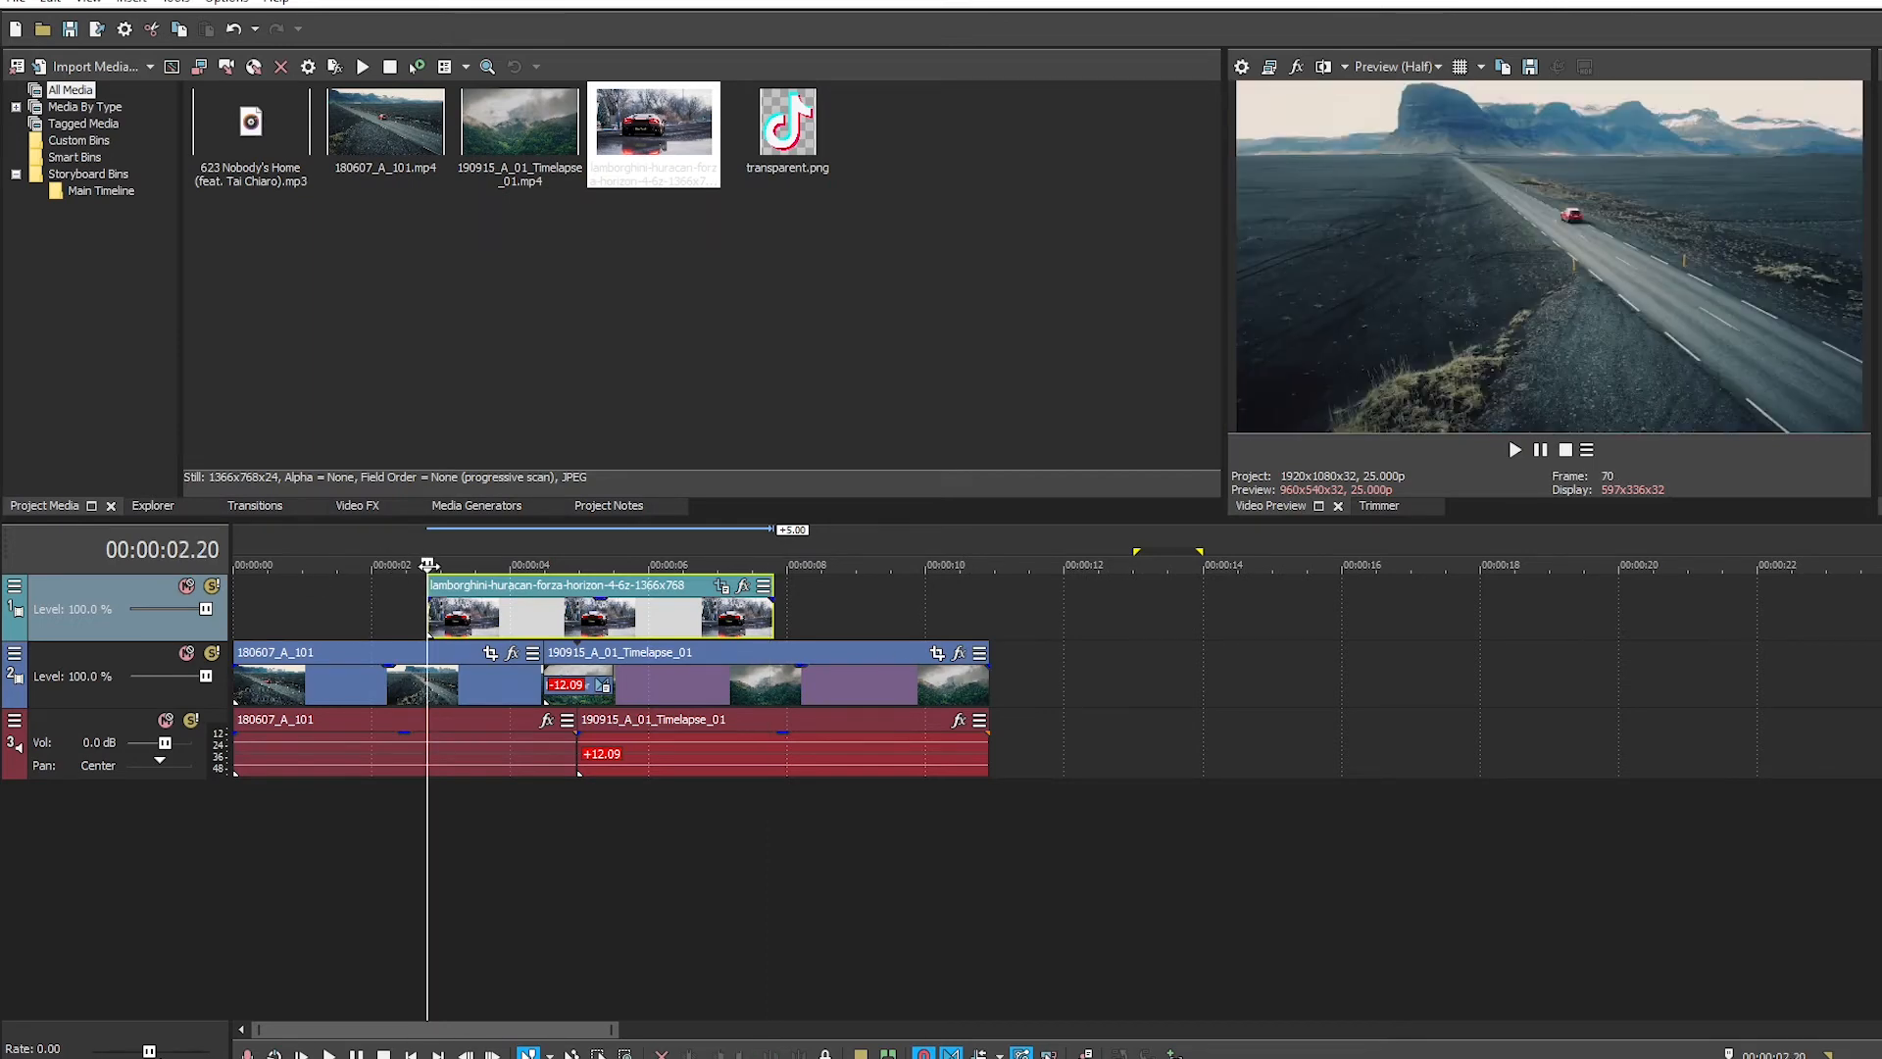
key("space")
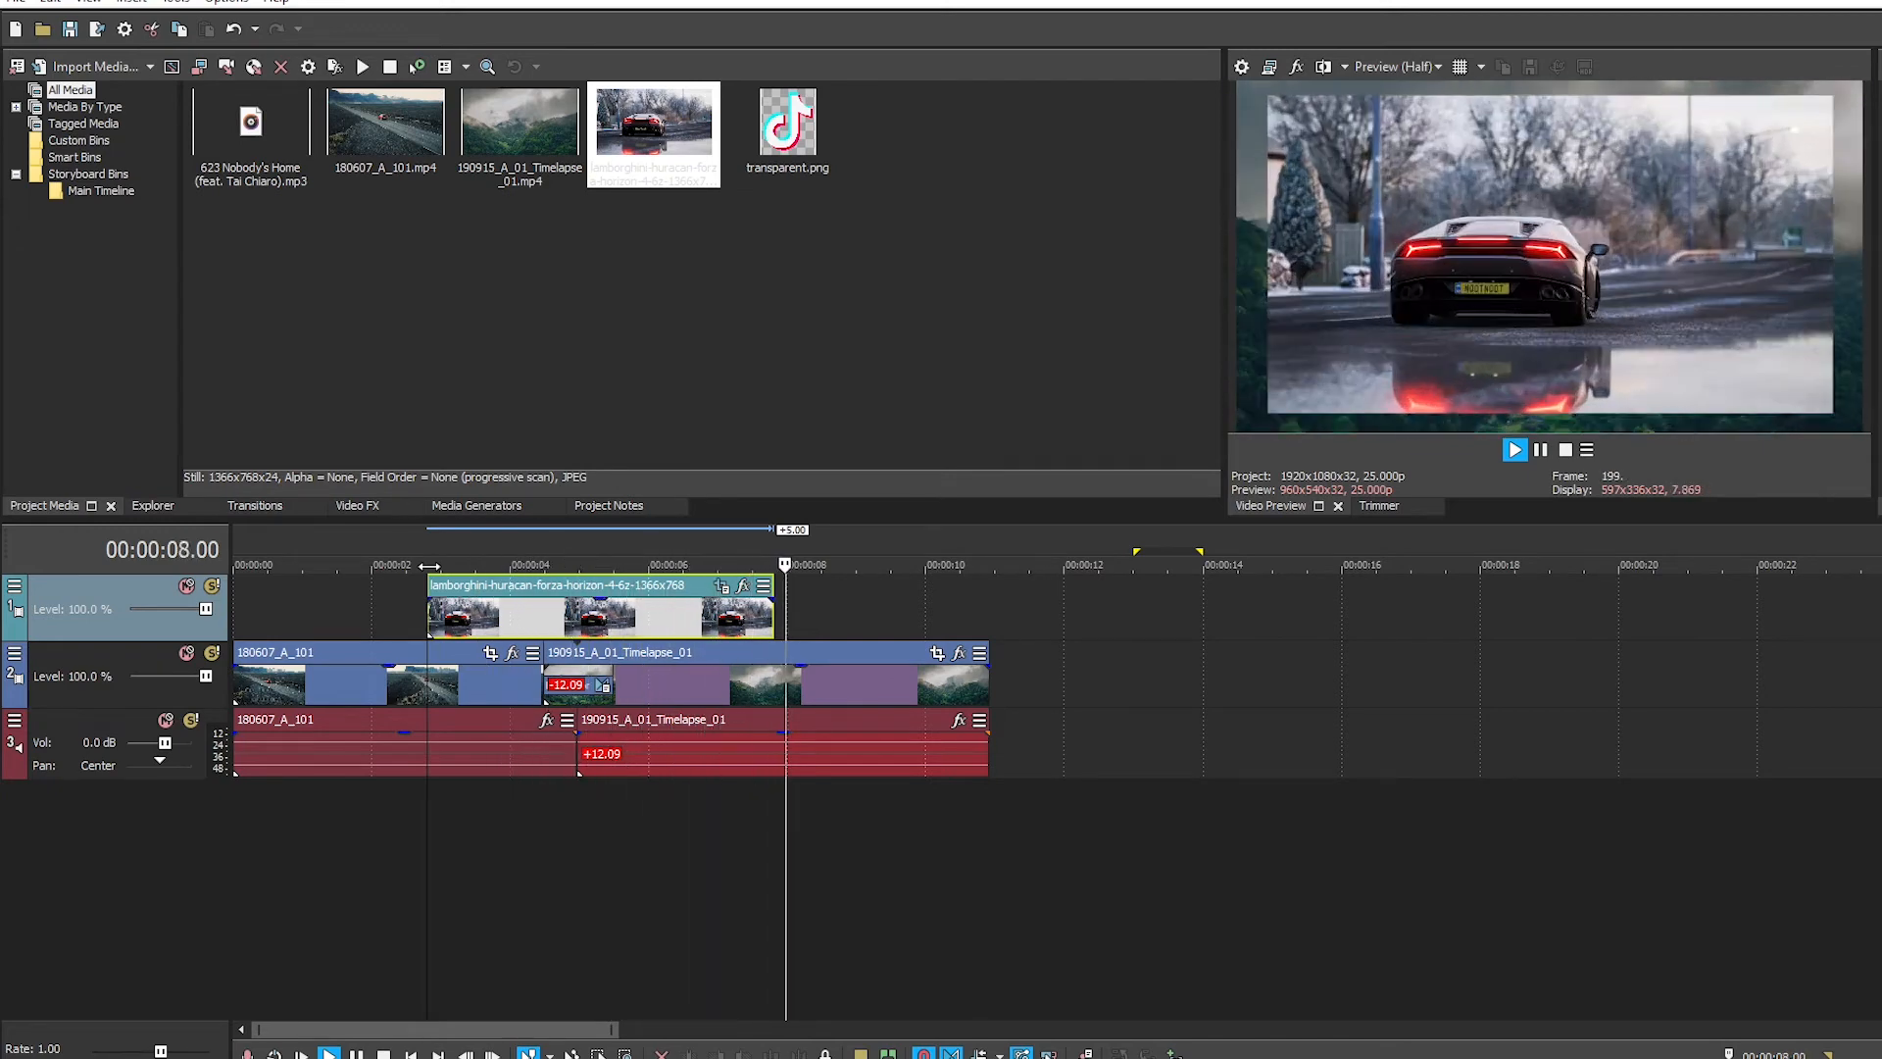
key("space")
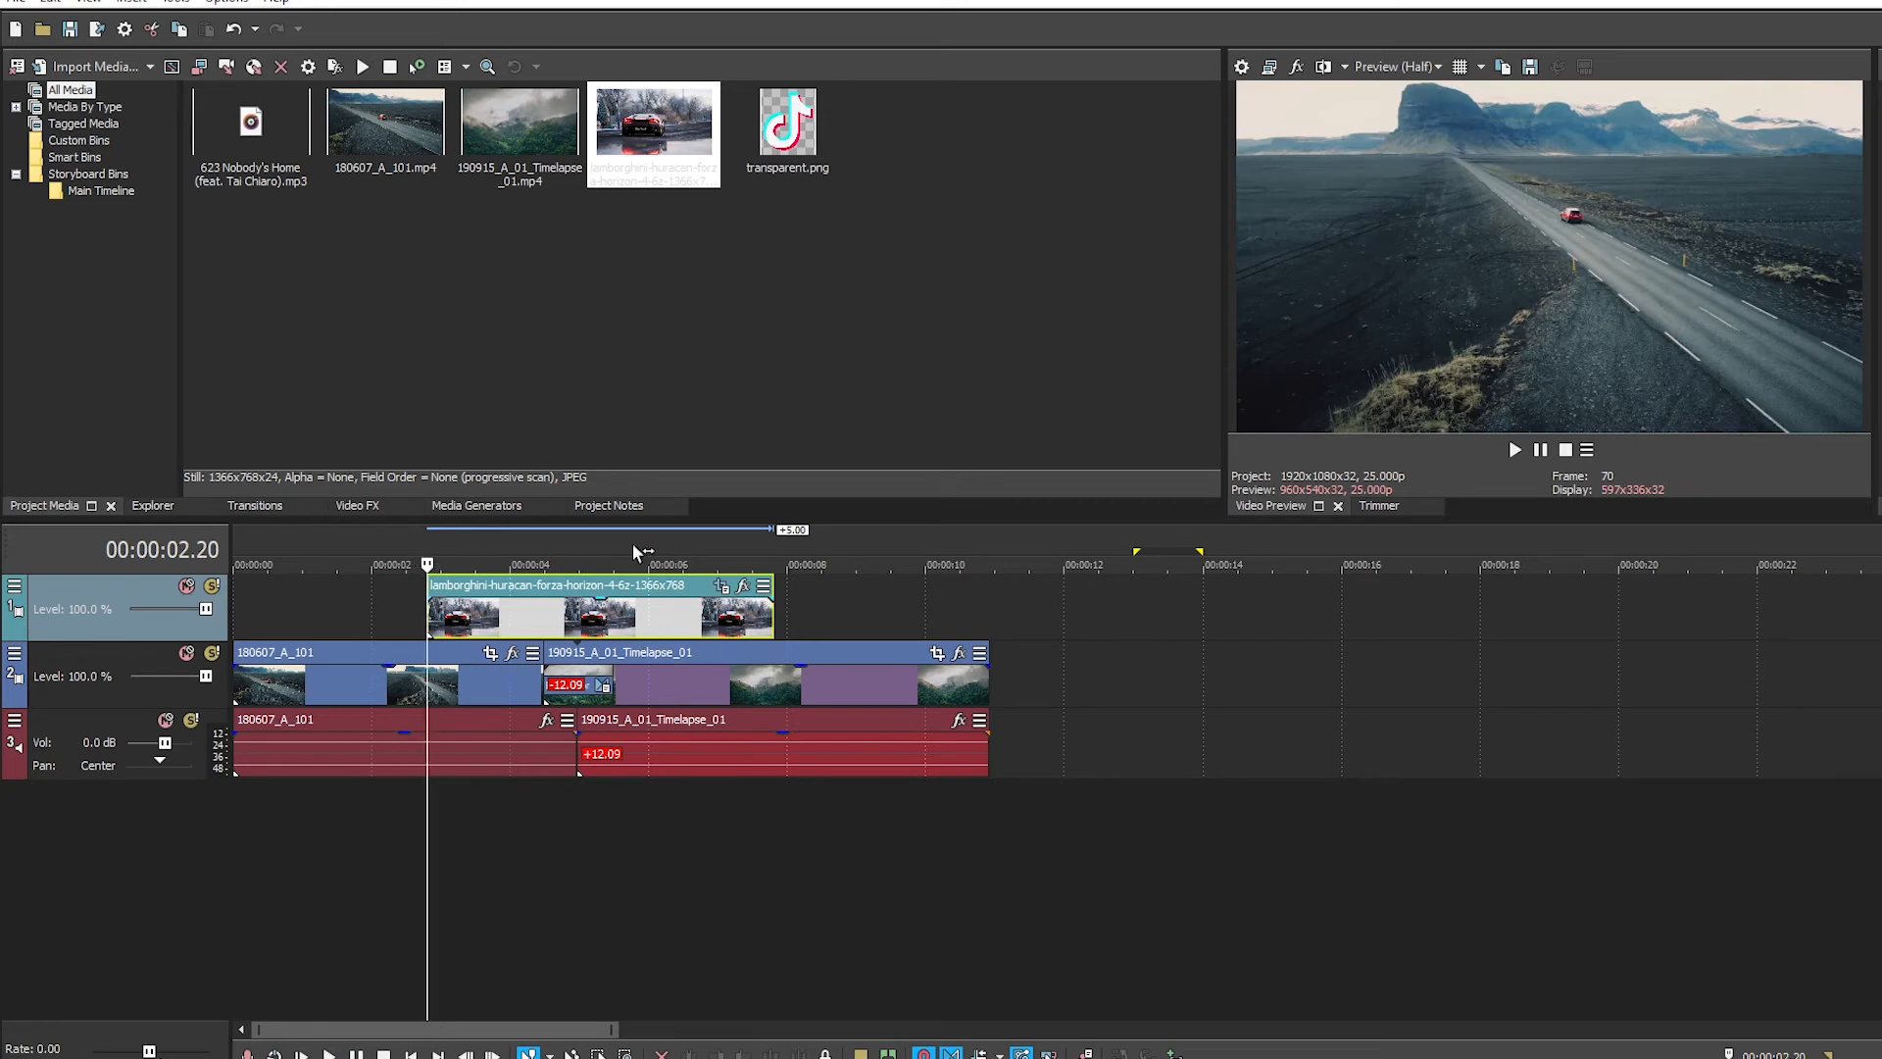
Step: Set the video preview quality to Draft (Quarter) and briefly play the animation from 00:00:02.17
left_click(1415, 74)
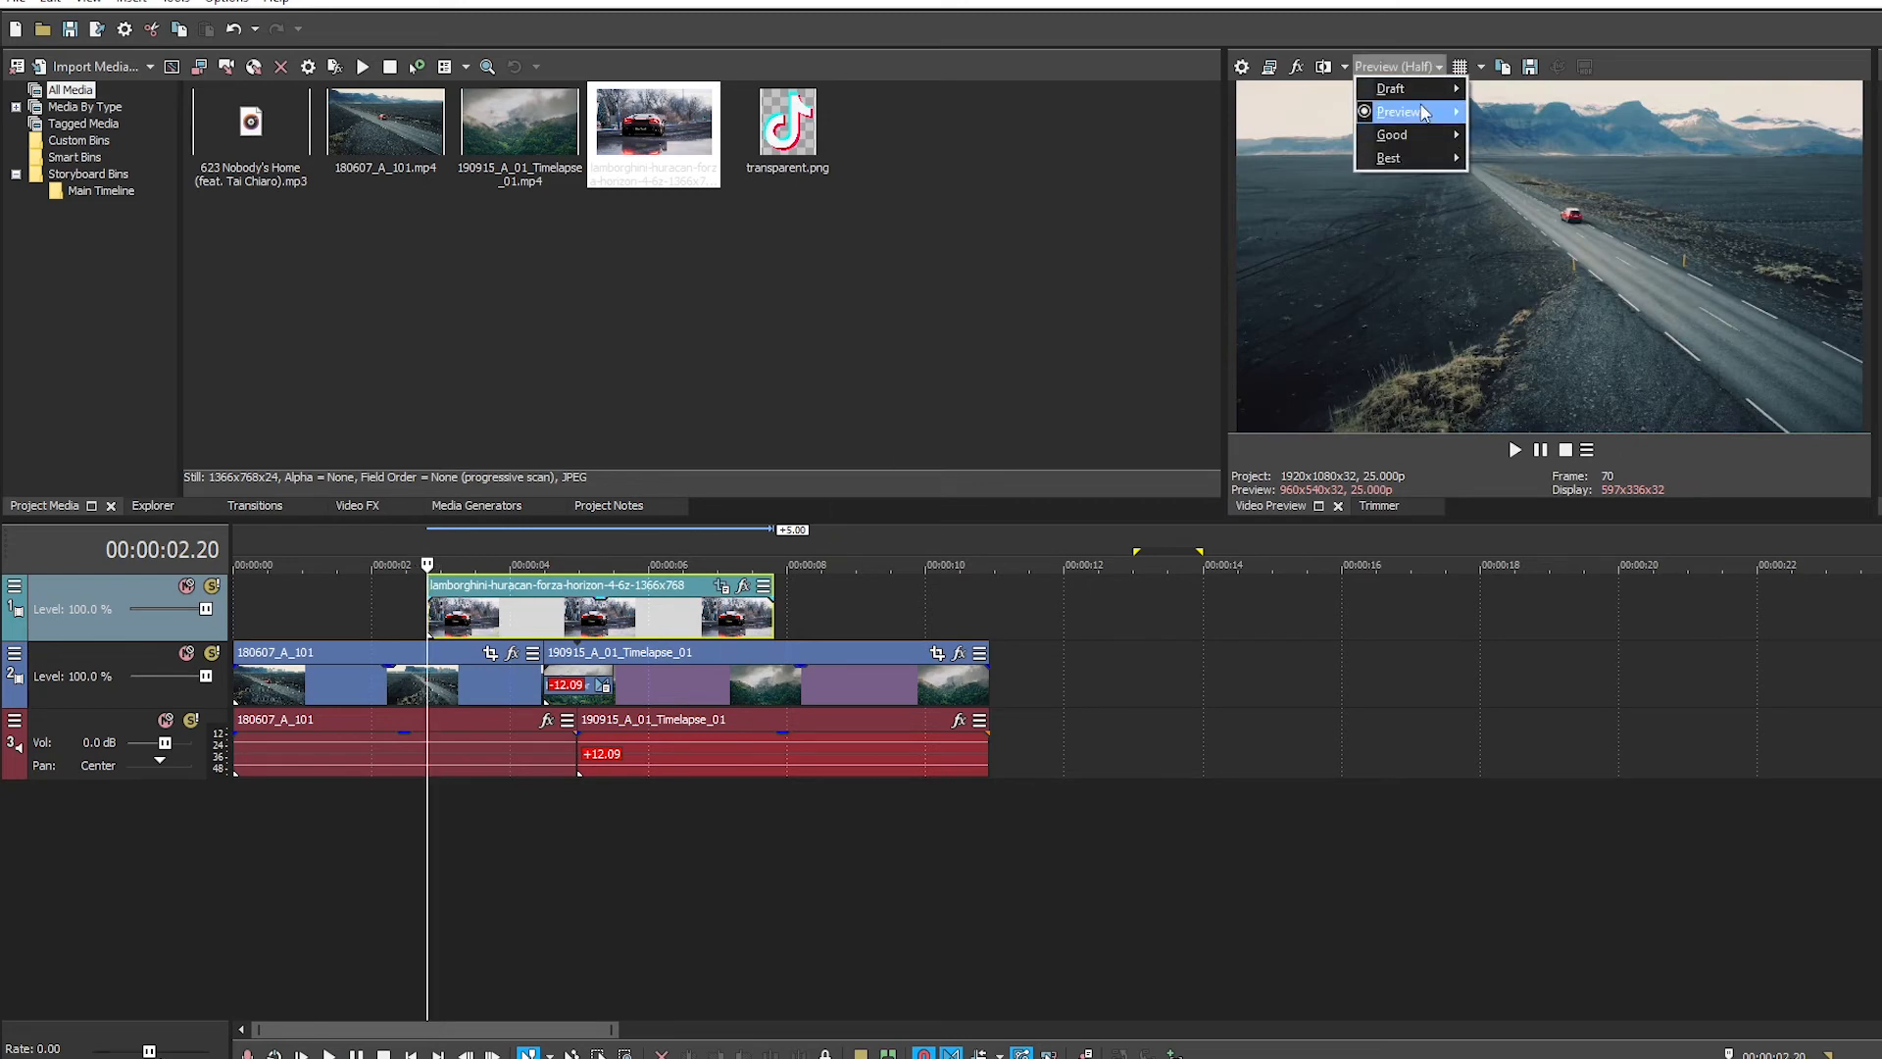
mouse_move(1402, 88)
left_click(1534, 159)
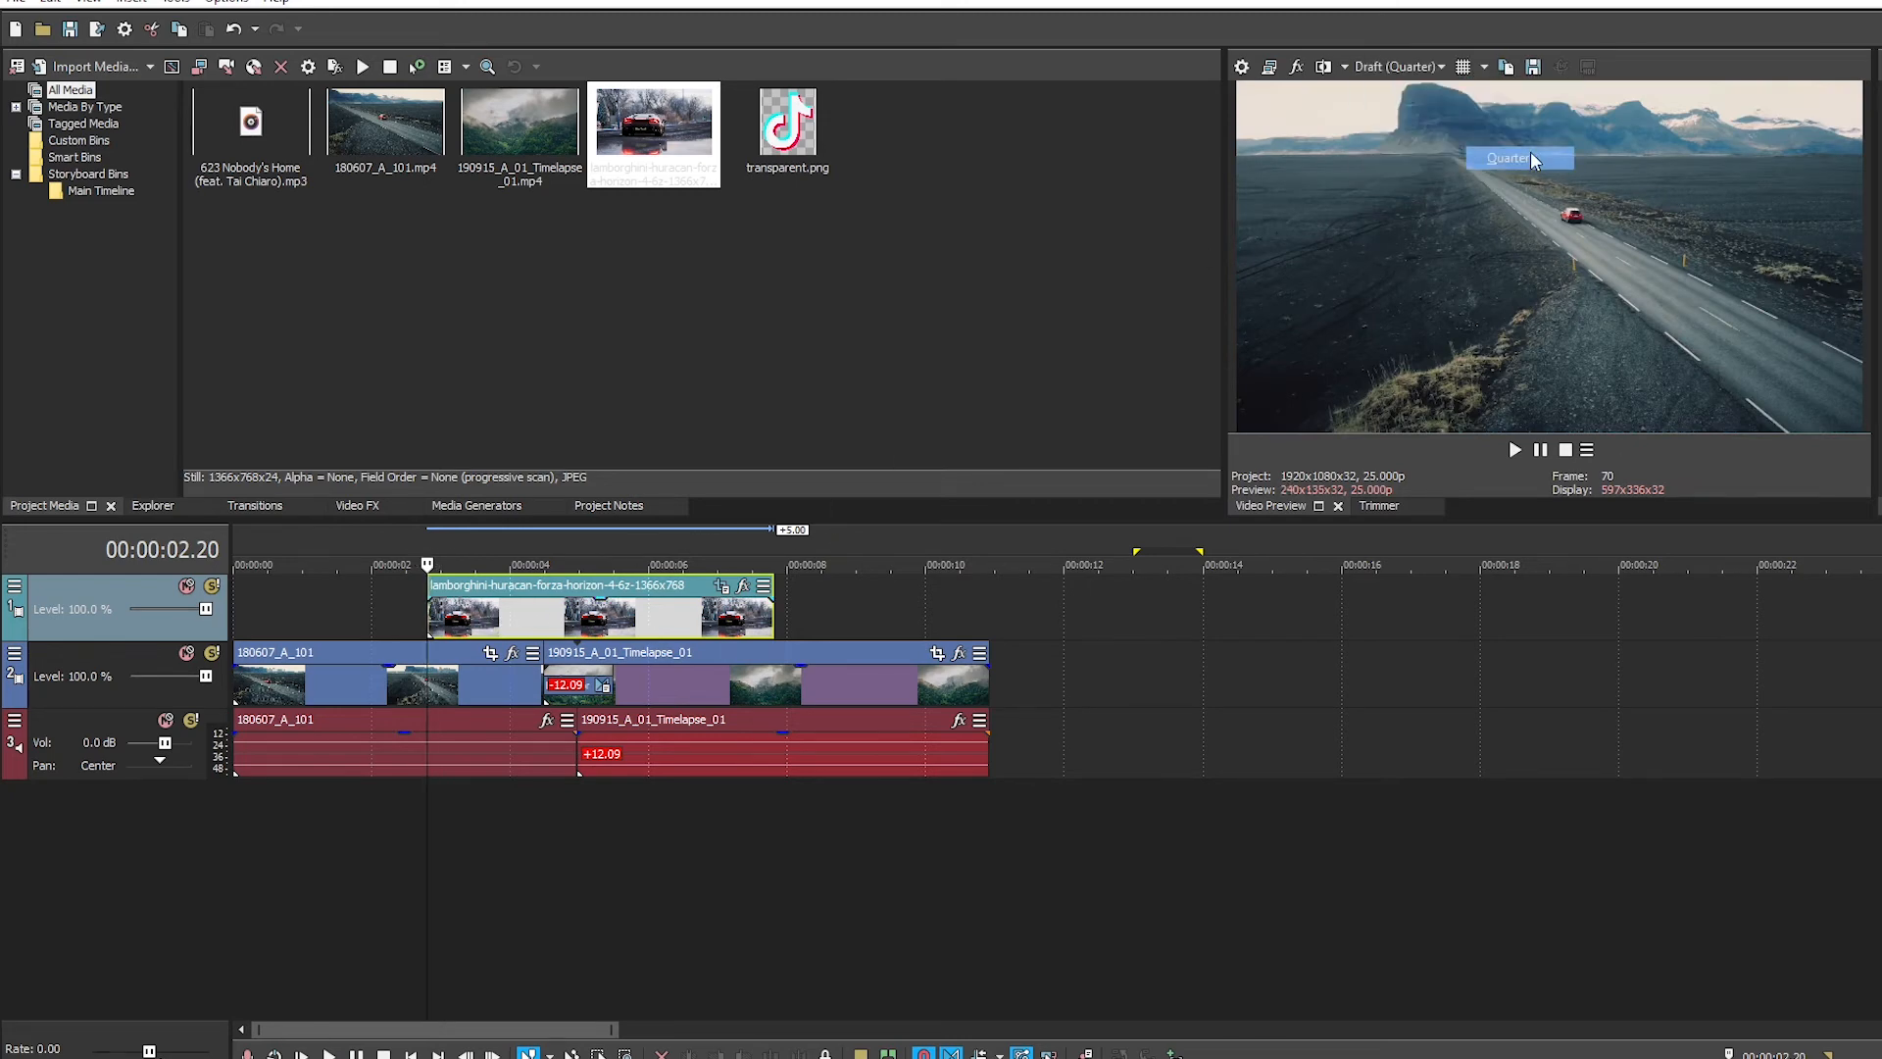
left_click(420, 547)
key("space")
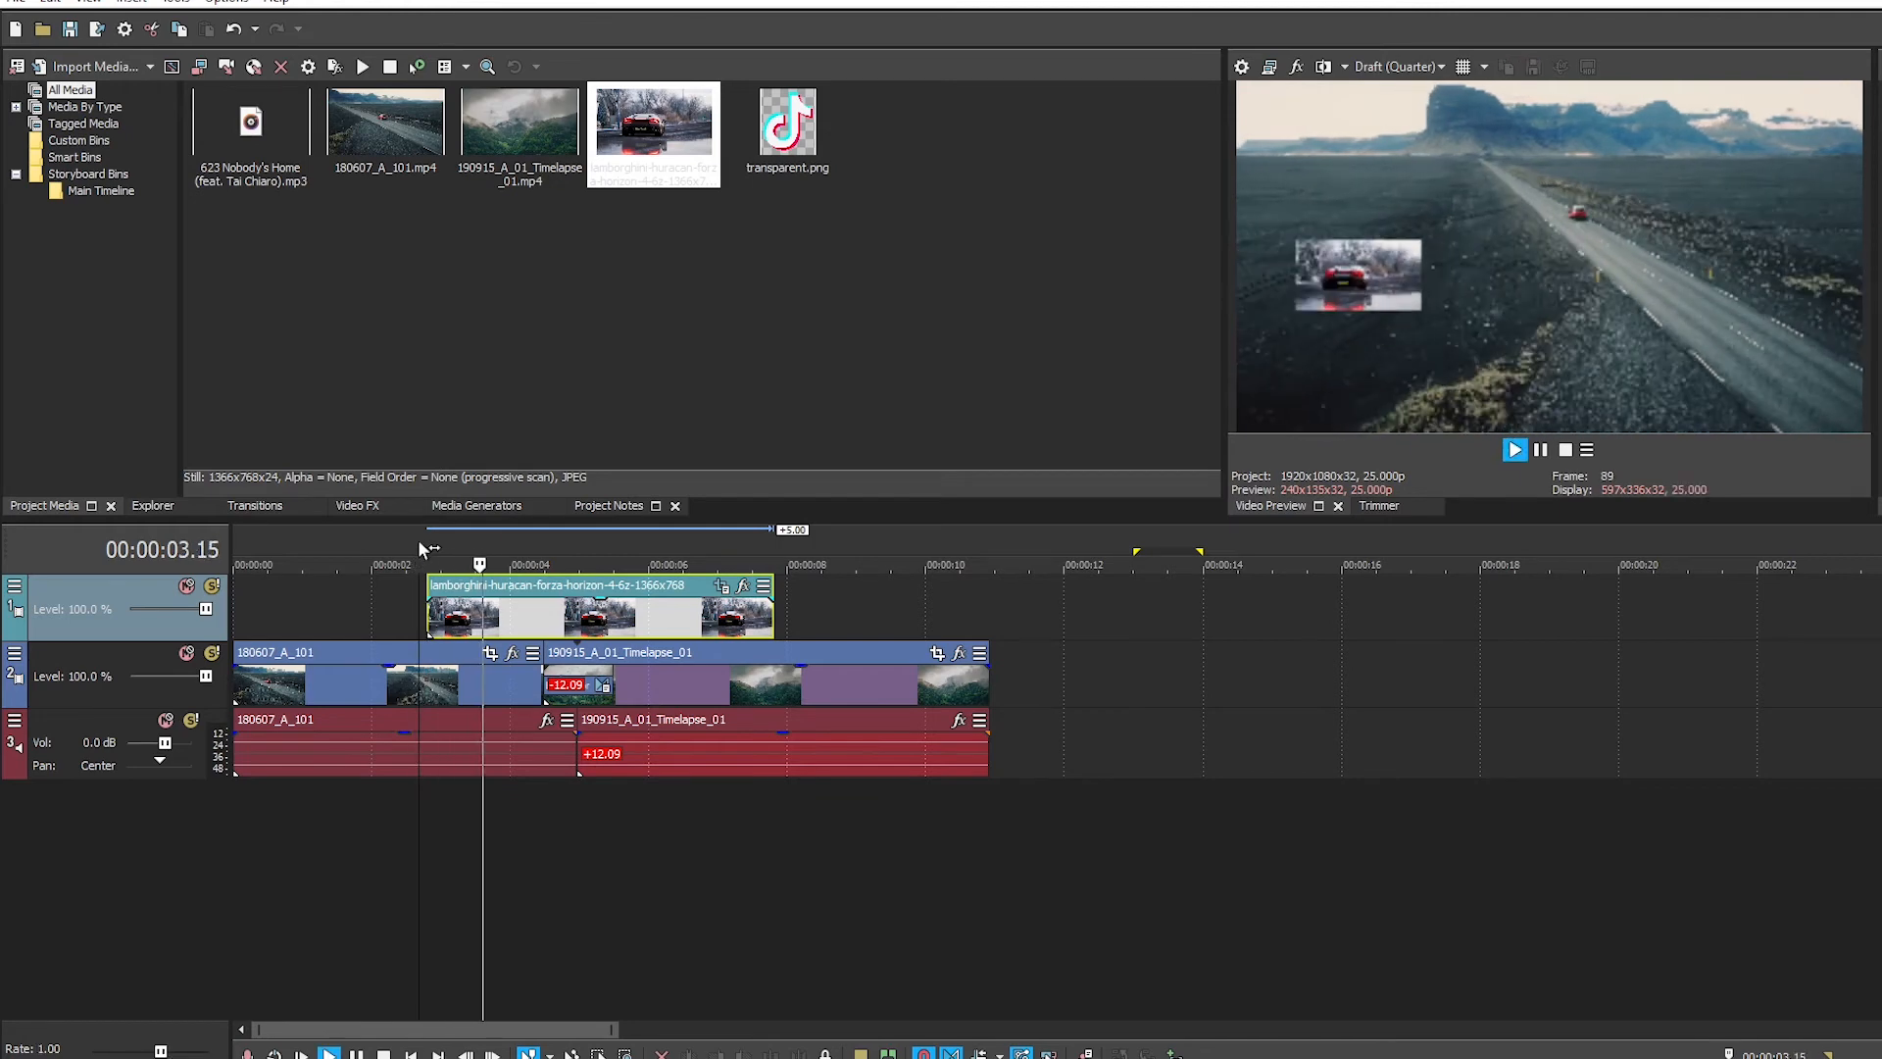
key("space")
Step: Set the video preview quality to Preview (Quarter) and play the animation from shortly before the Lamborghini event through its end
left_click(1431, 72)
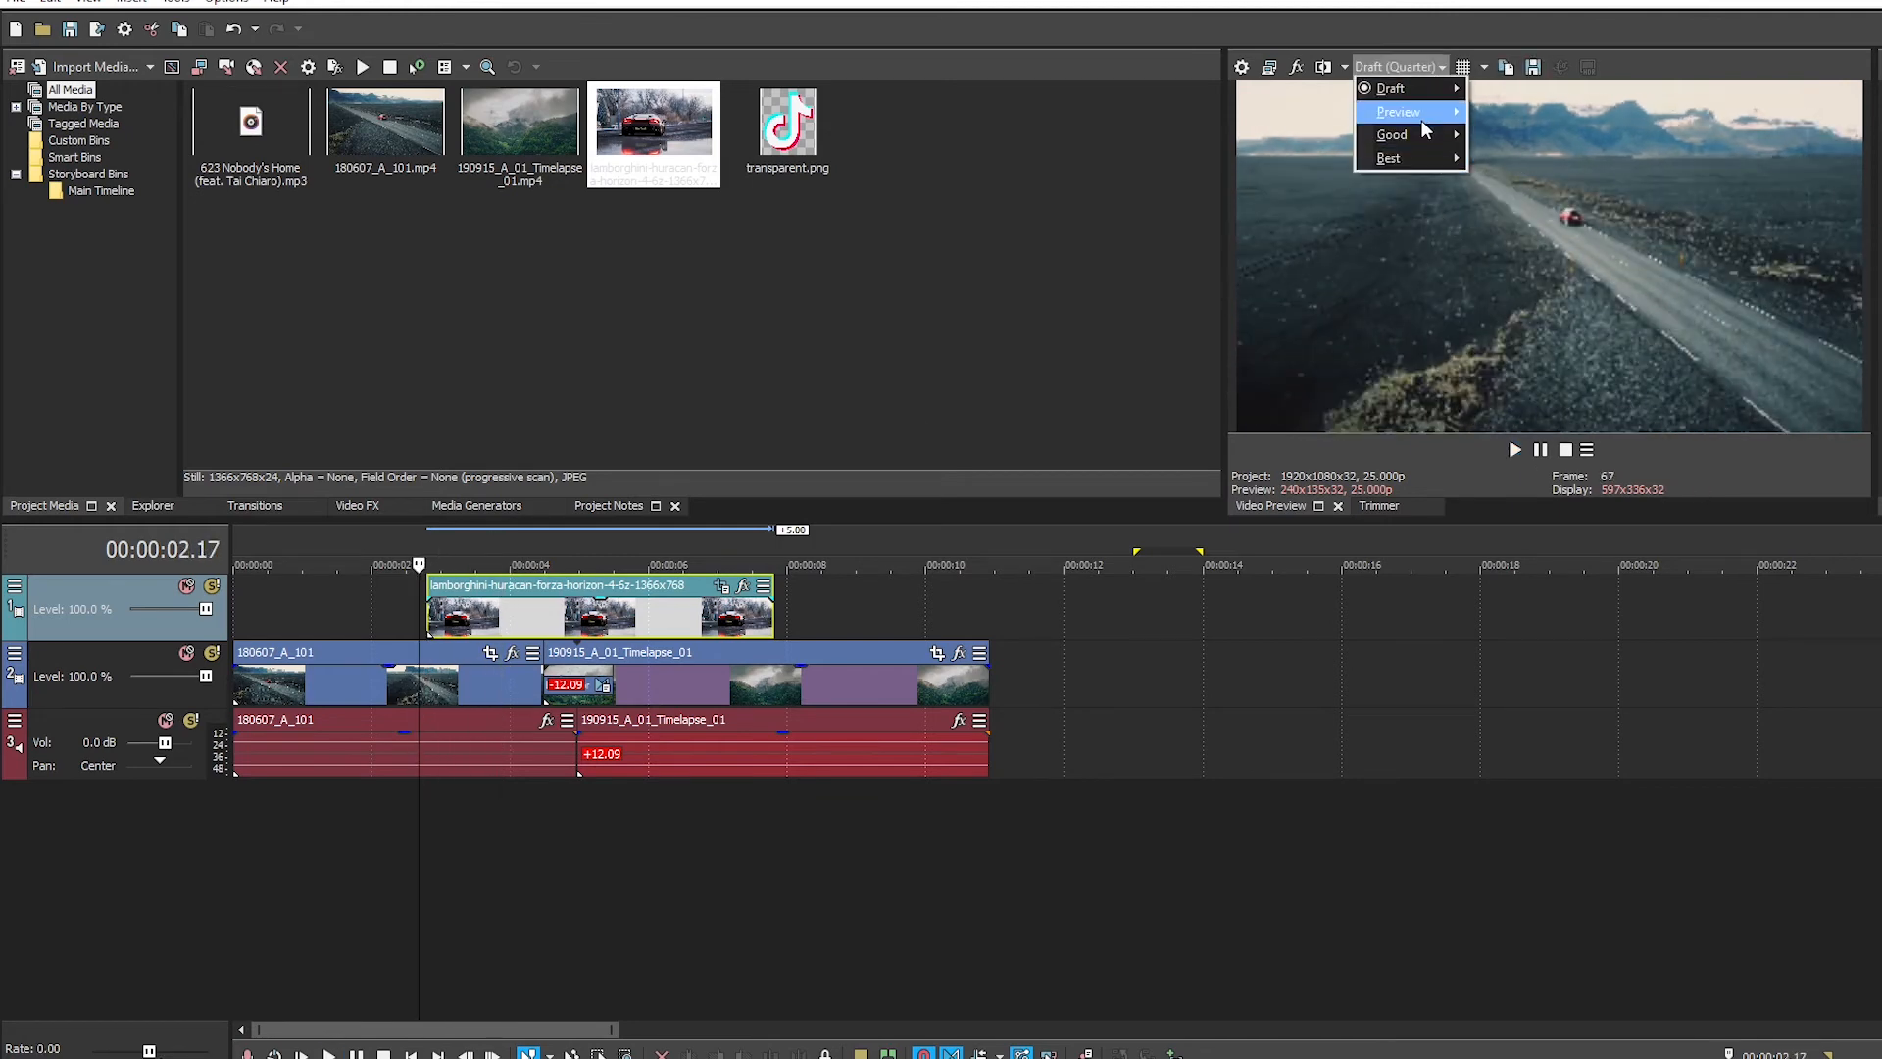
mouse_move(1448, 111)
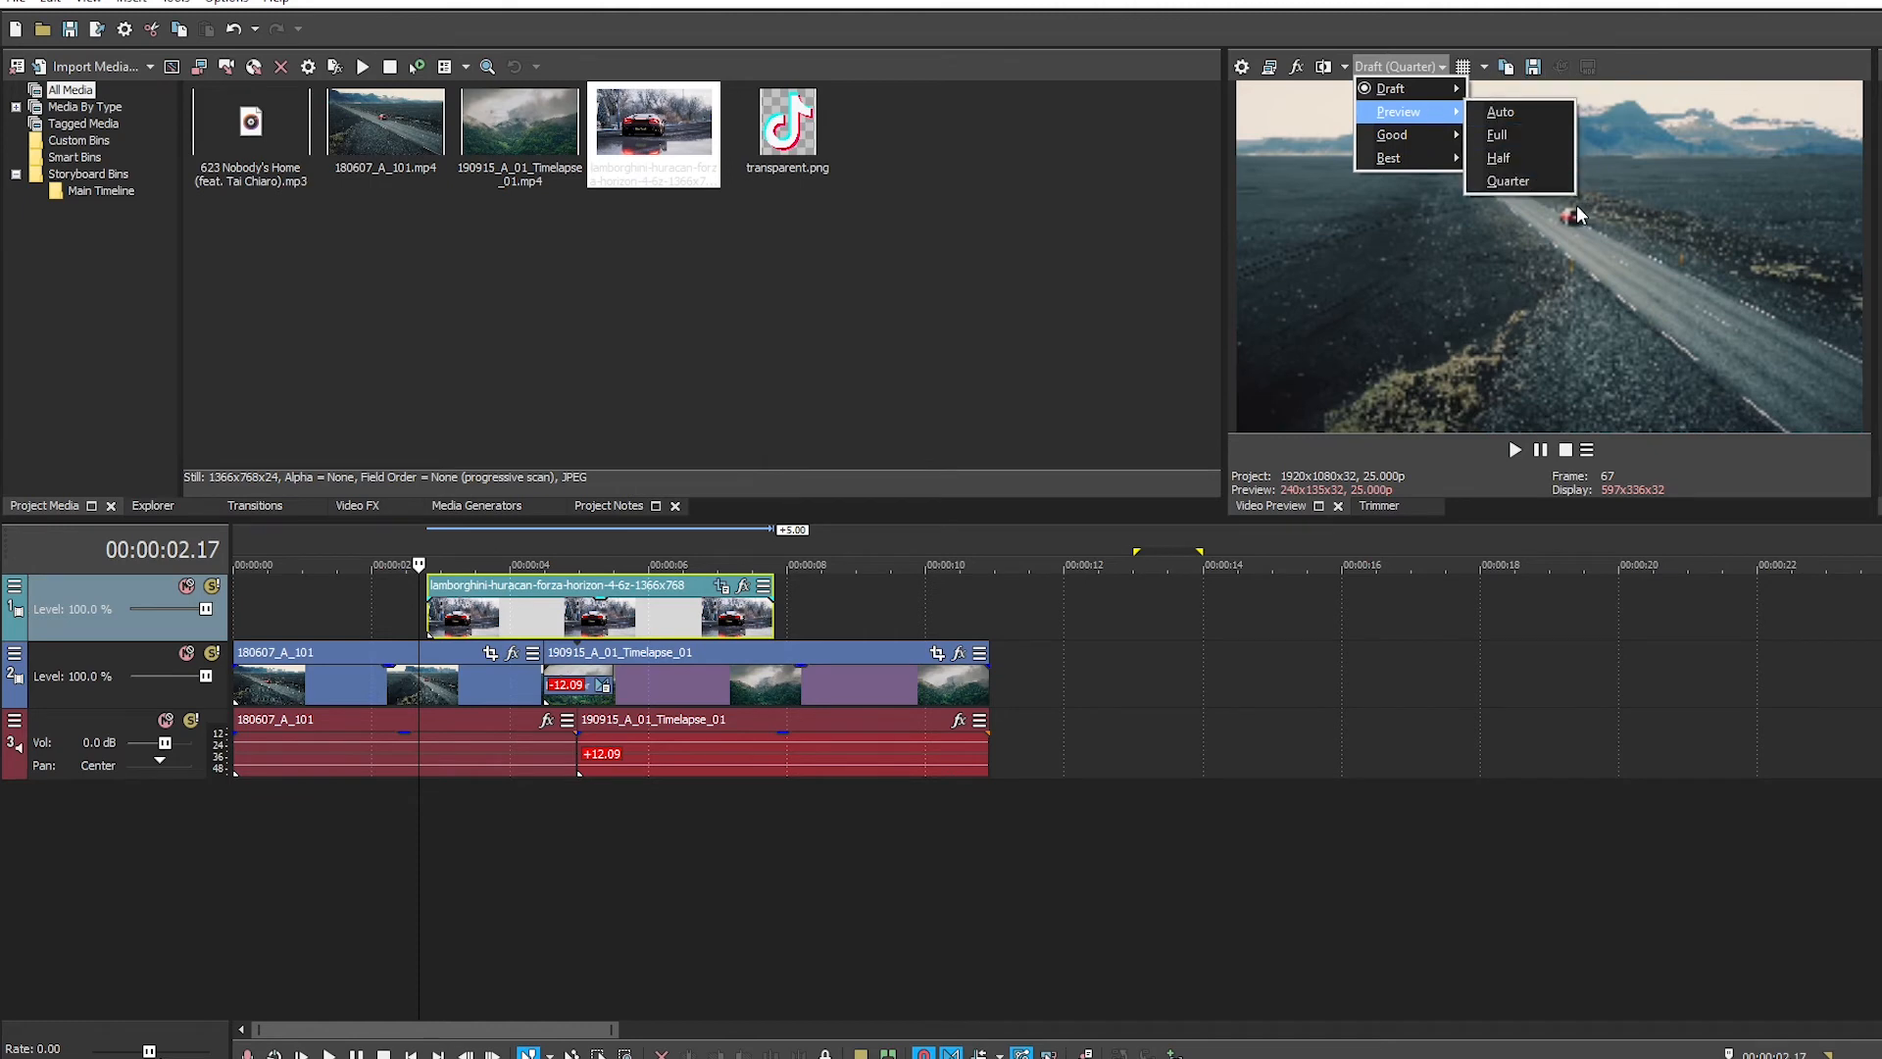
left_click(1543, 182)
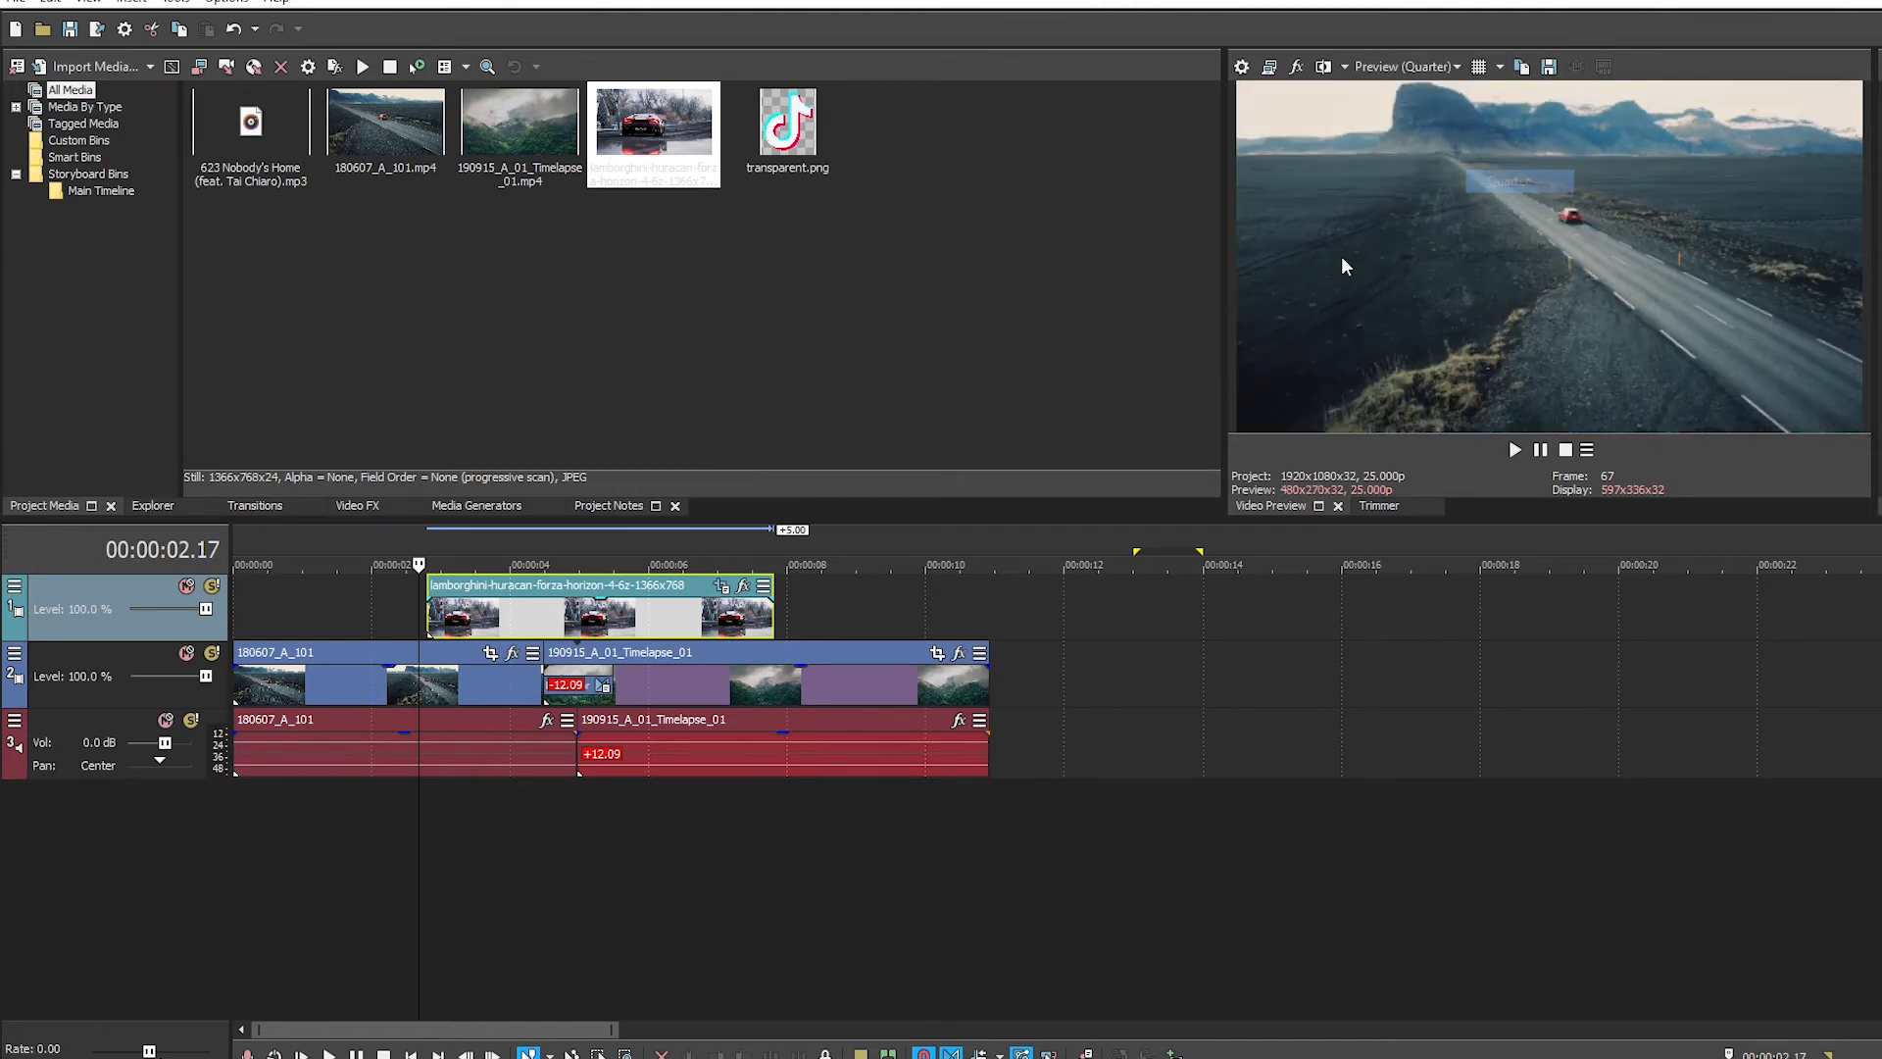
left_click(398, 545)
key("space")
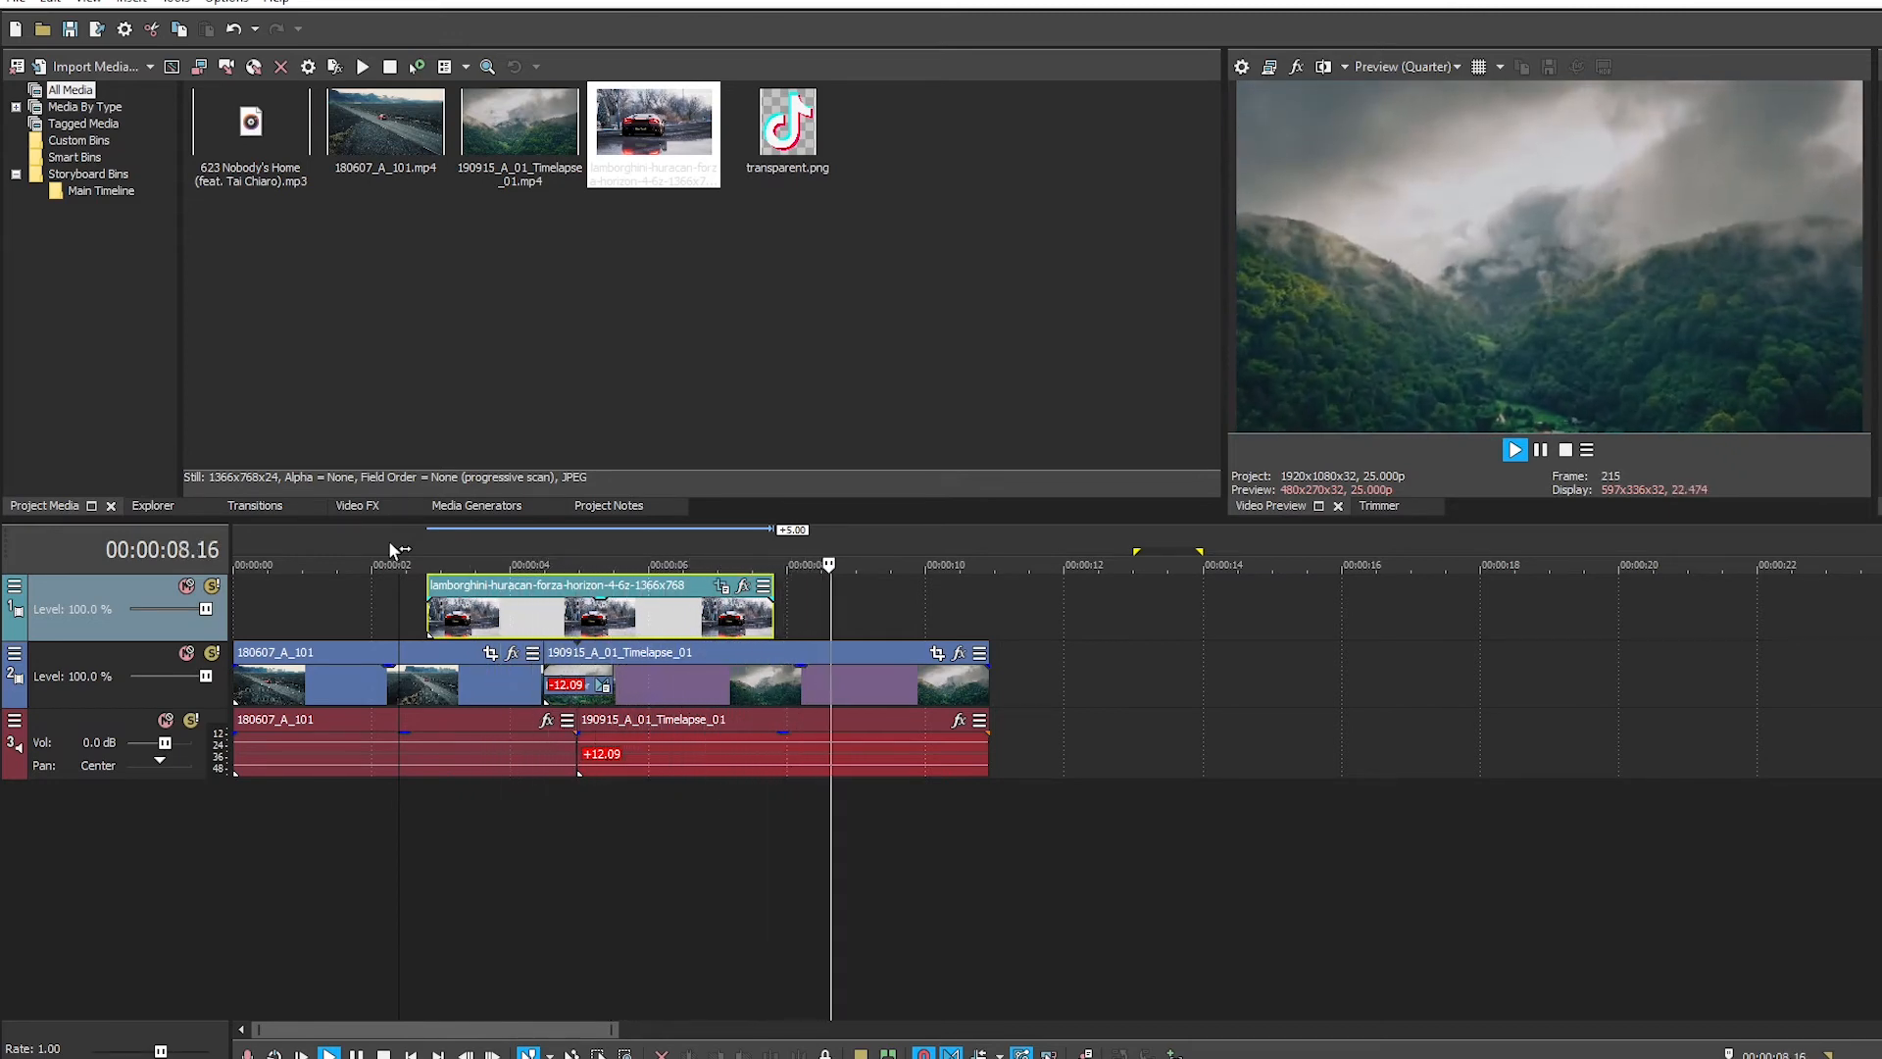
key("space")
Step: Make a time selection spanning the whole Lamborghini image event, ending at 00:00:07.20
left_click_drag(508, 552, 773, 532)
left_click(444, 551)
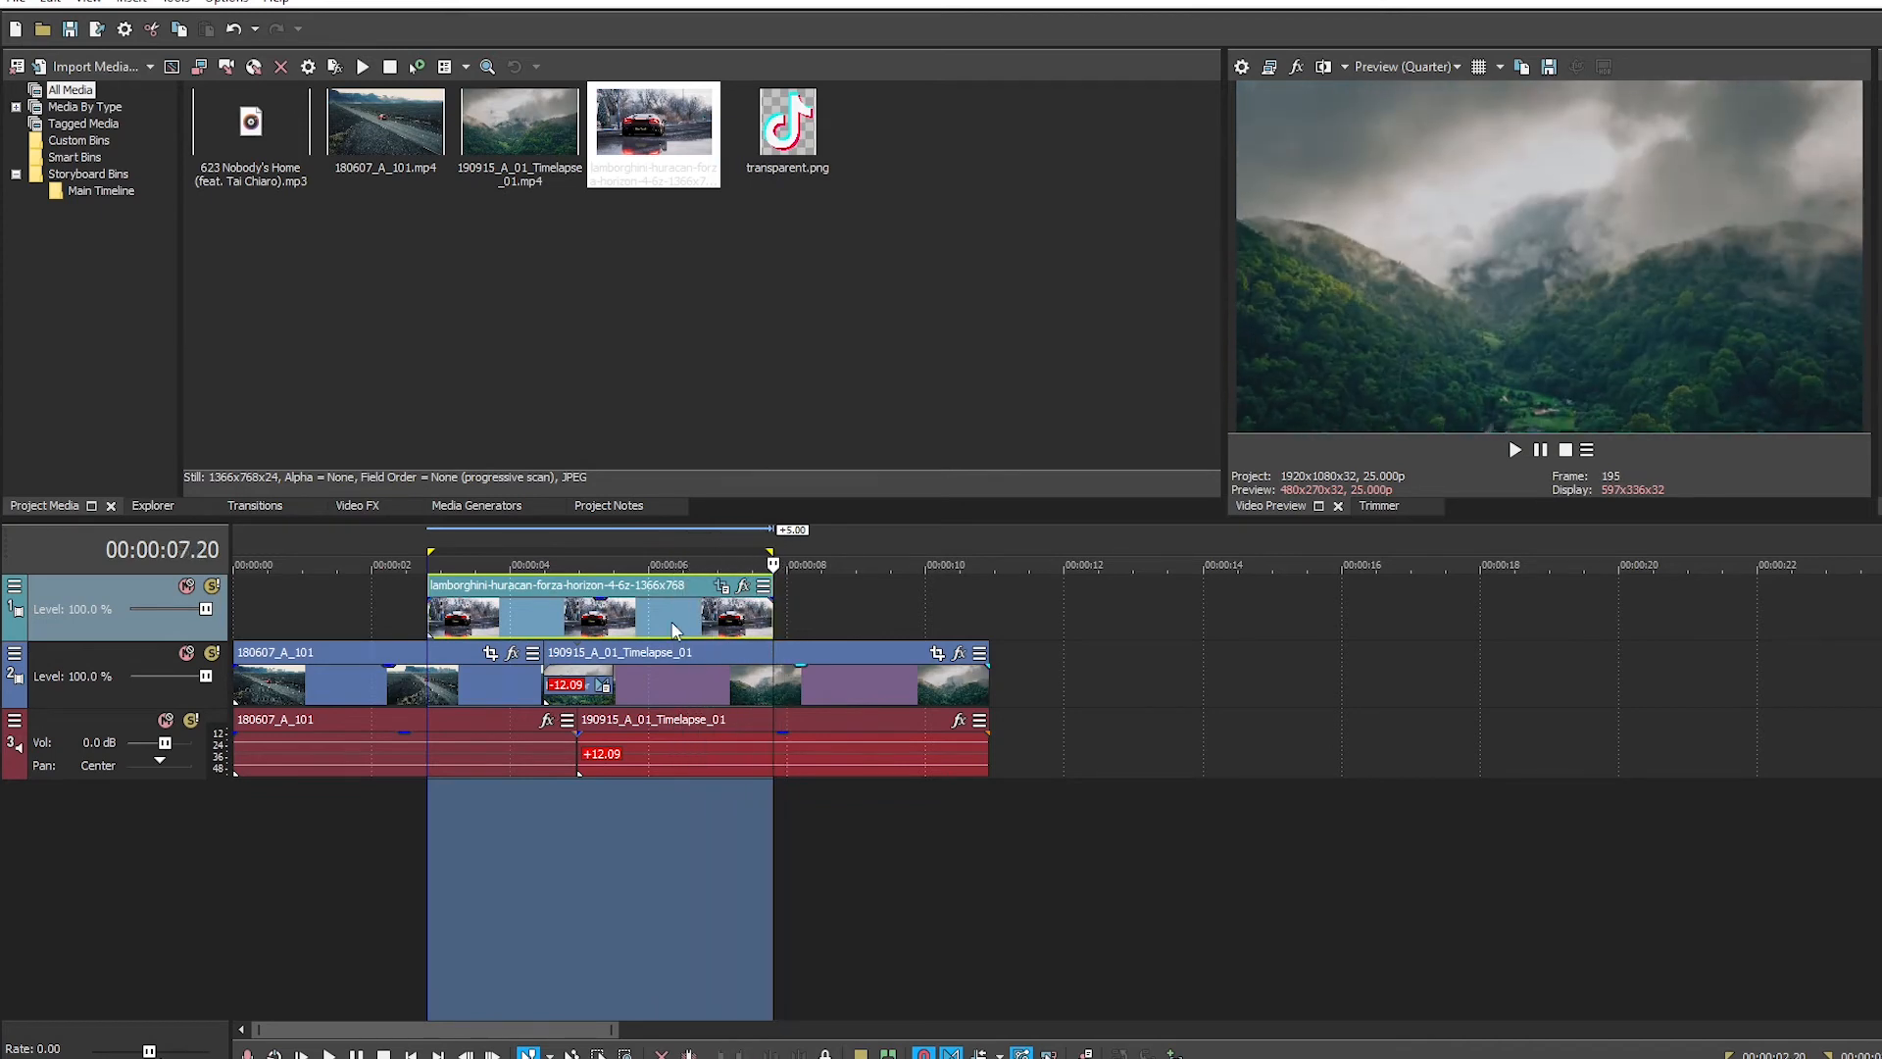
Step: Reopen the Lamborghini event's Event Pan/Crop and move its second position keyframe slightly earlier, to 00:00:00.24
left_click(723, 586)
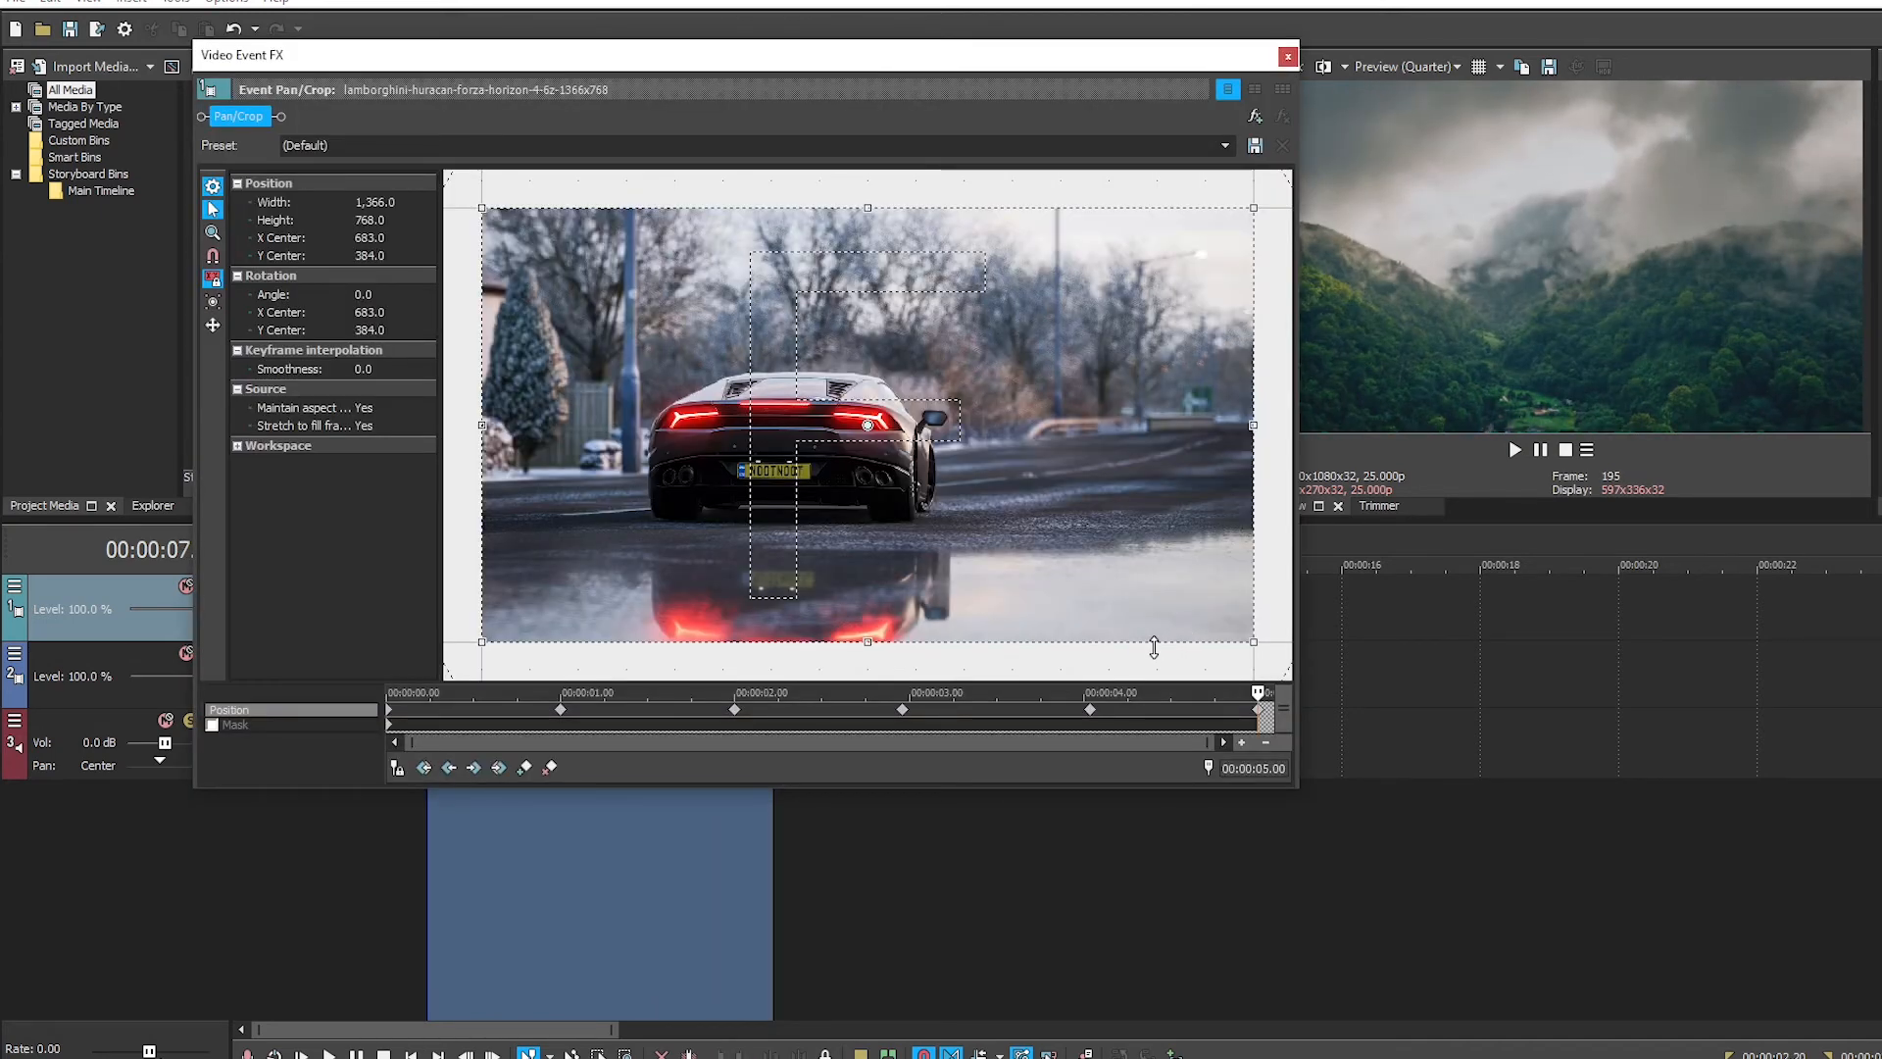
scroll(919, 443, "down", 5)
scroll(838, 434, "up", 6)
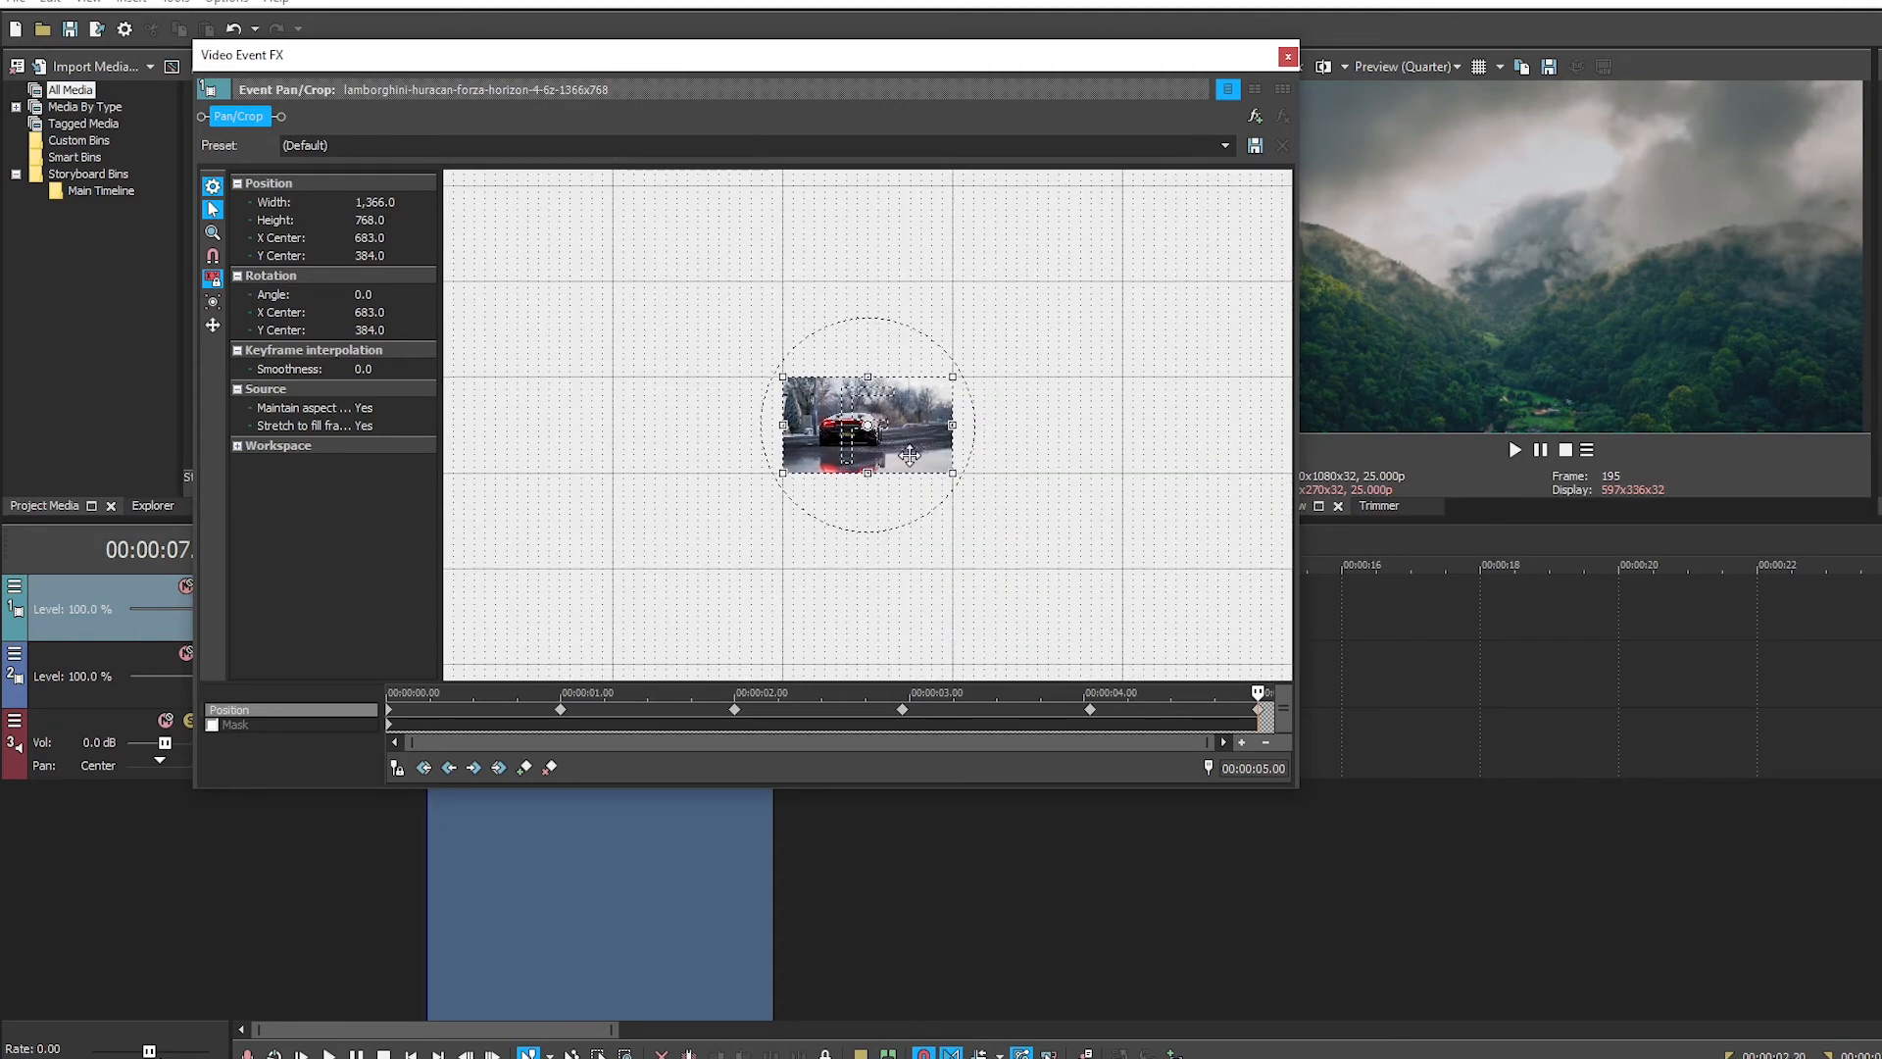
scroll(838, 435, "down", 2)
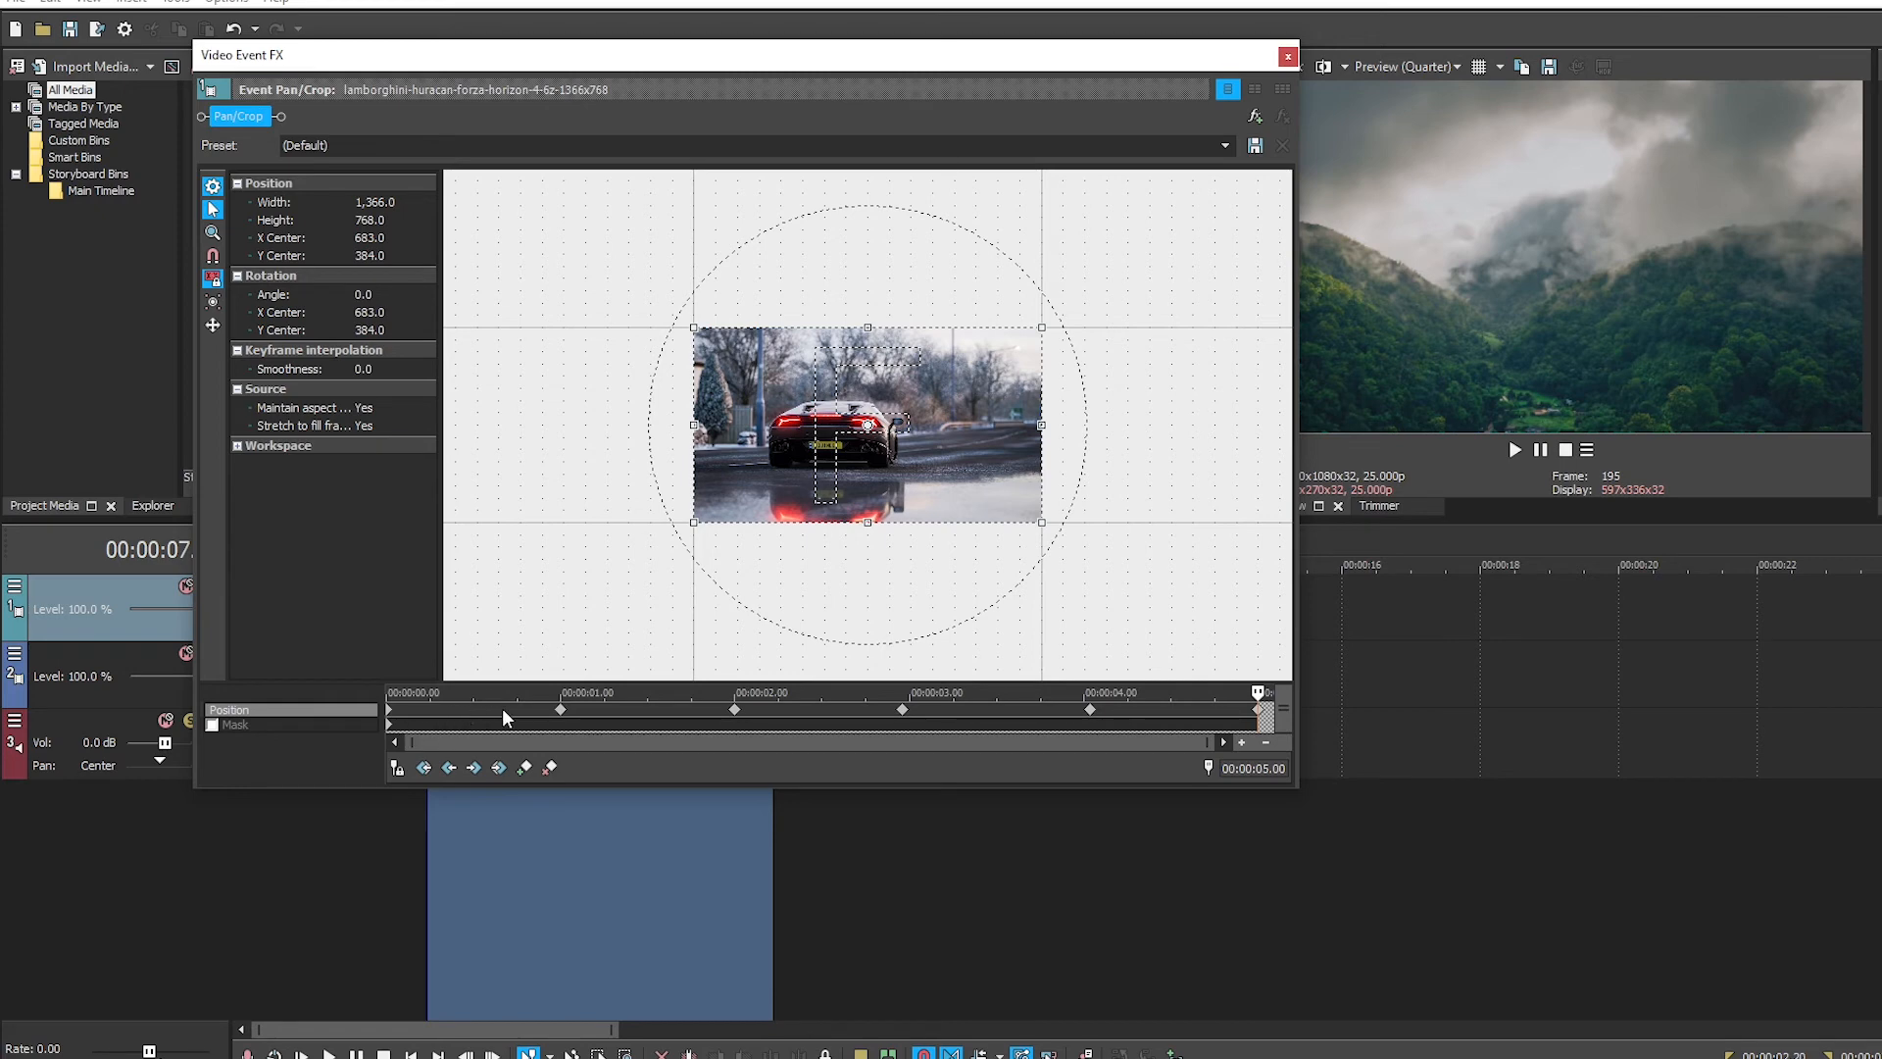
mouse_move(564, 718)
left_mouse_down()
mouse_move(458, 720)
mouse_move(578, 726)
mouse_move(553, 708)
left_mouse_up()
left_click(553, 723)
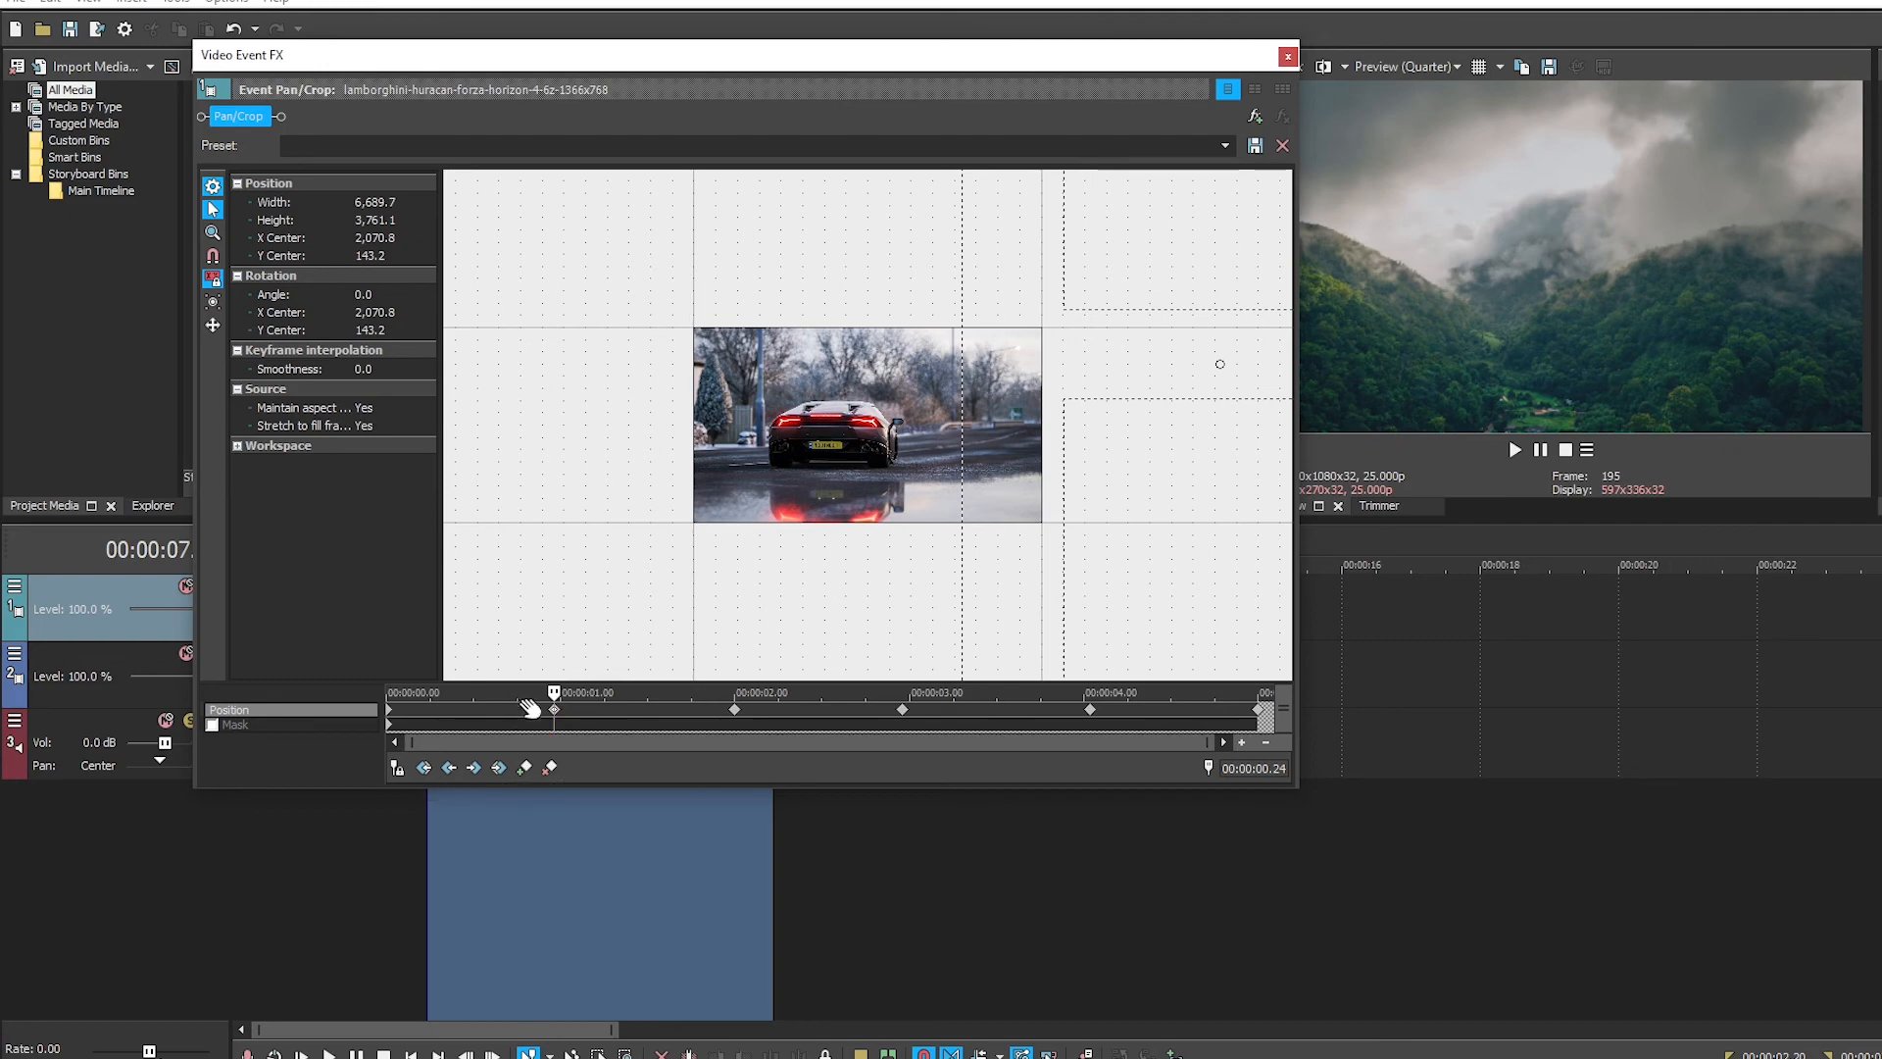
Step: Add a keyframe at 00:00:01.08 with the crop frame about 6,554 × 3,685, centred near X Center 1,129, Y Center -178
left_click_drag(553, 691, 617, 690)
scroll(730, 481, "down", 2)
scroll(798, 503, "down", 3)
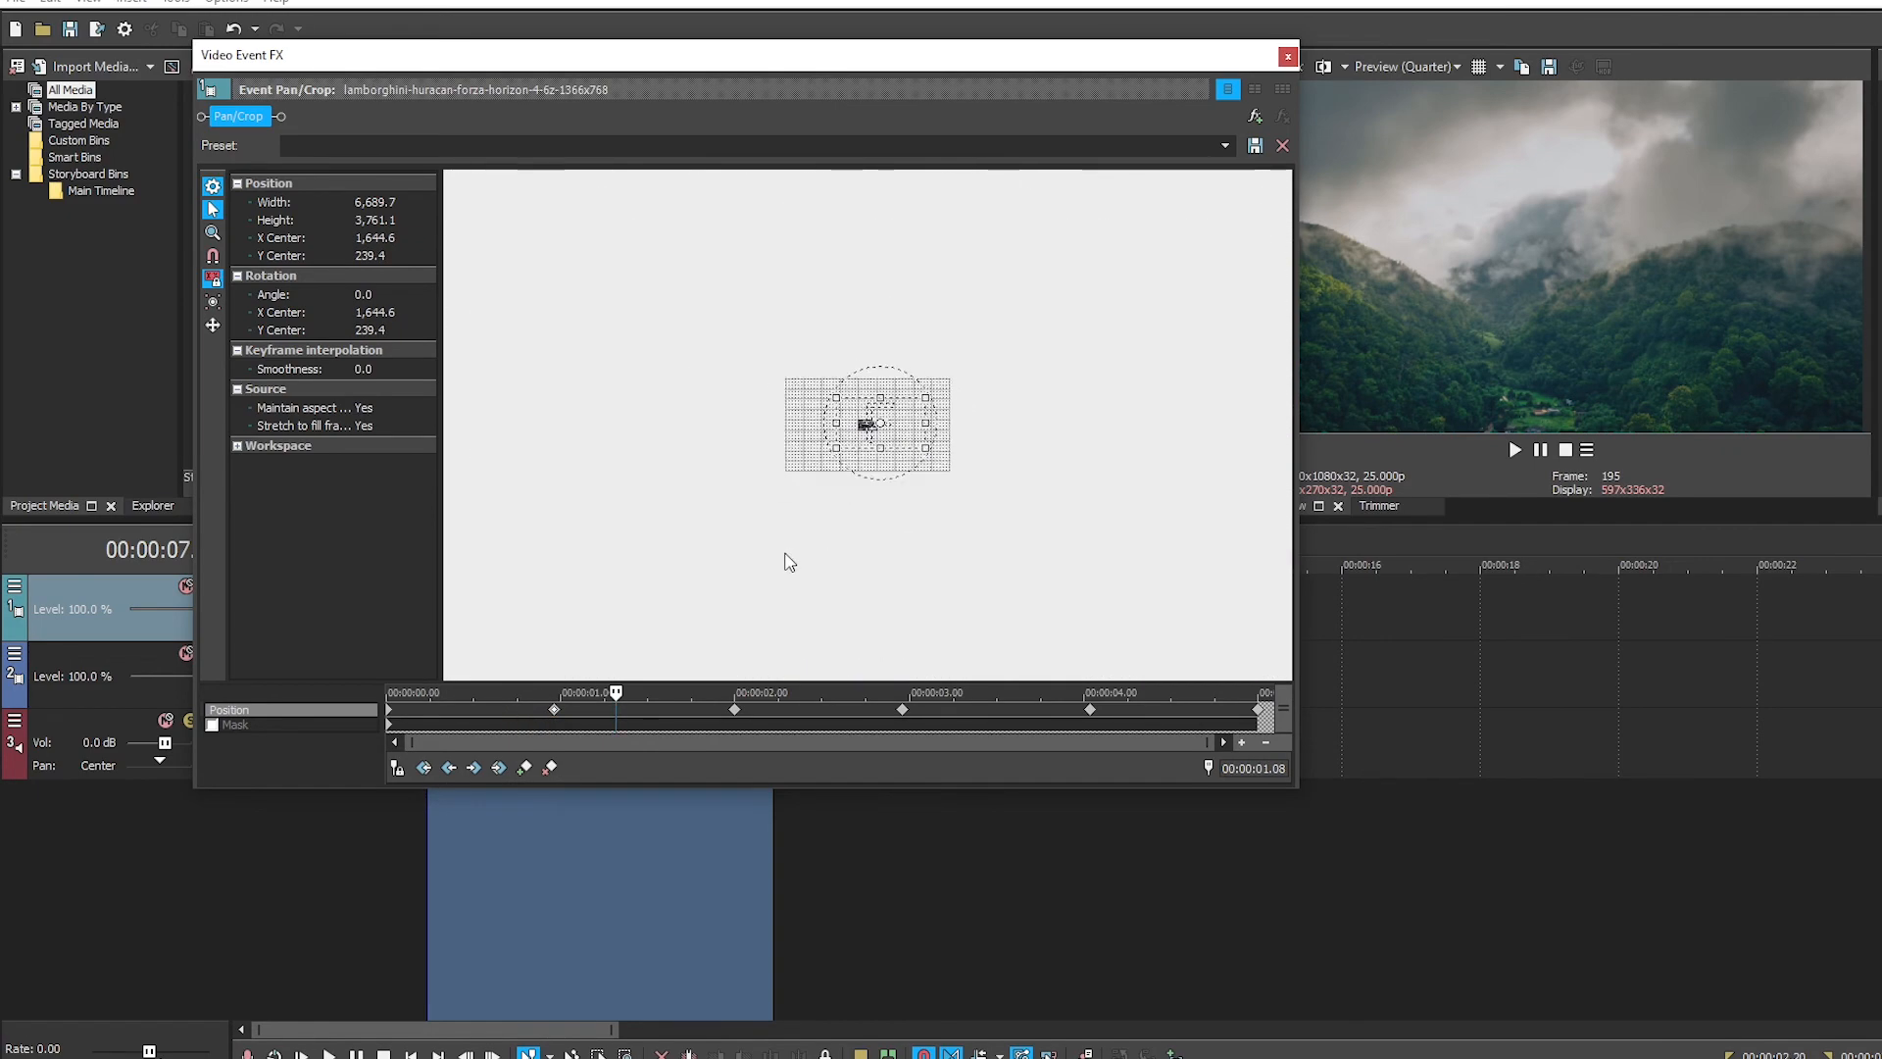
scroll(814, 539, "up", 2)
scroll(848, 499, "up", 2)
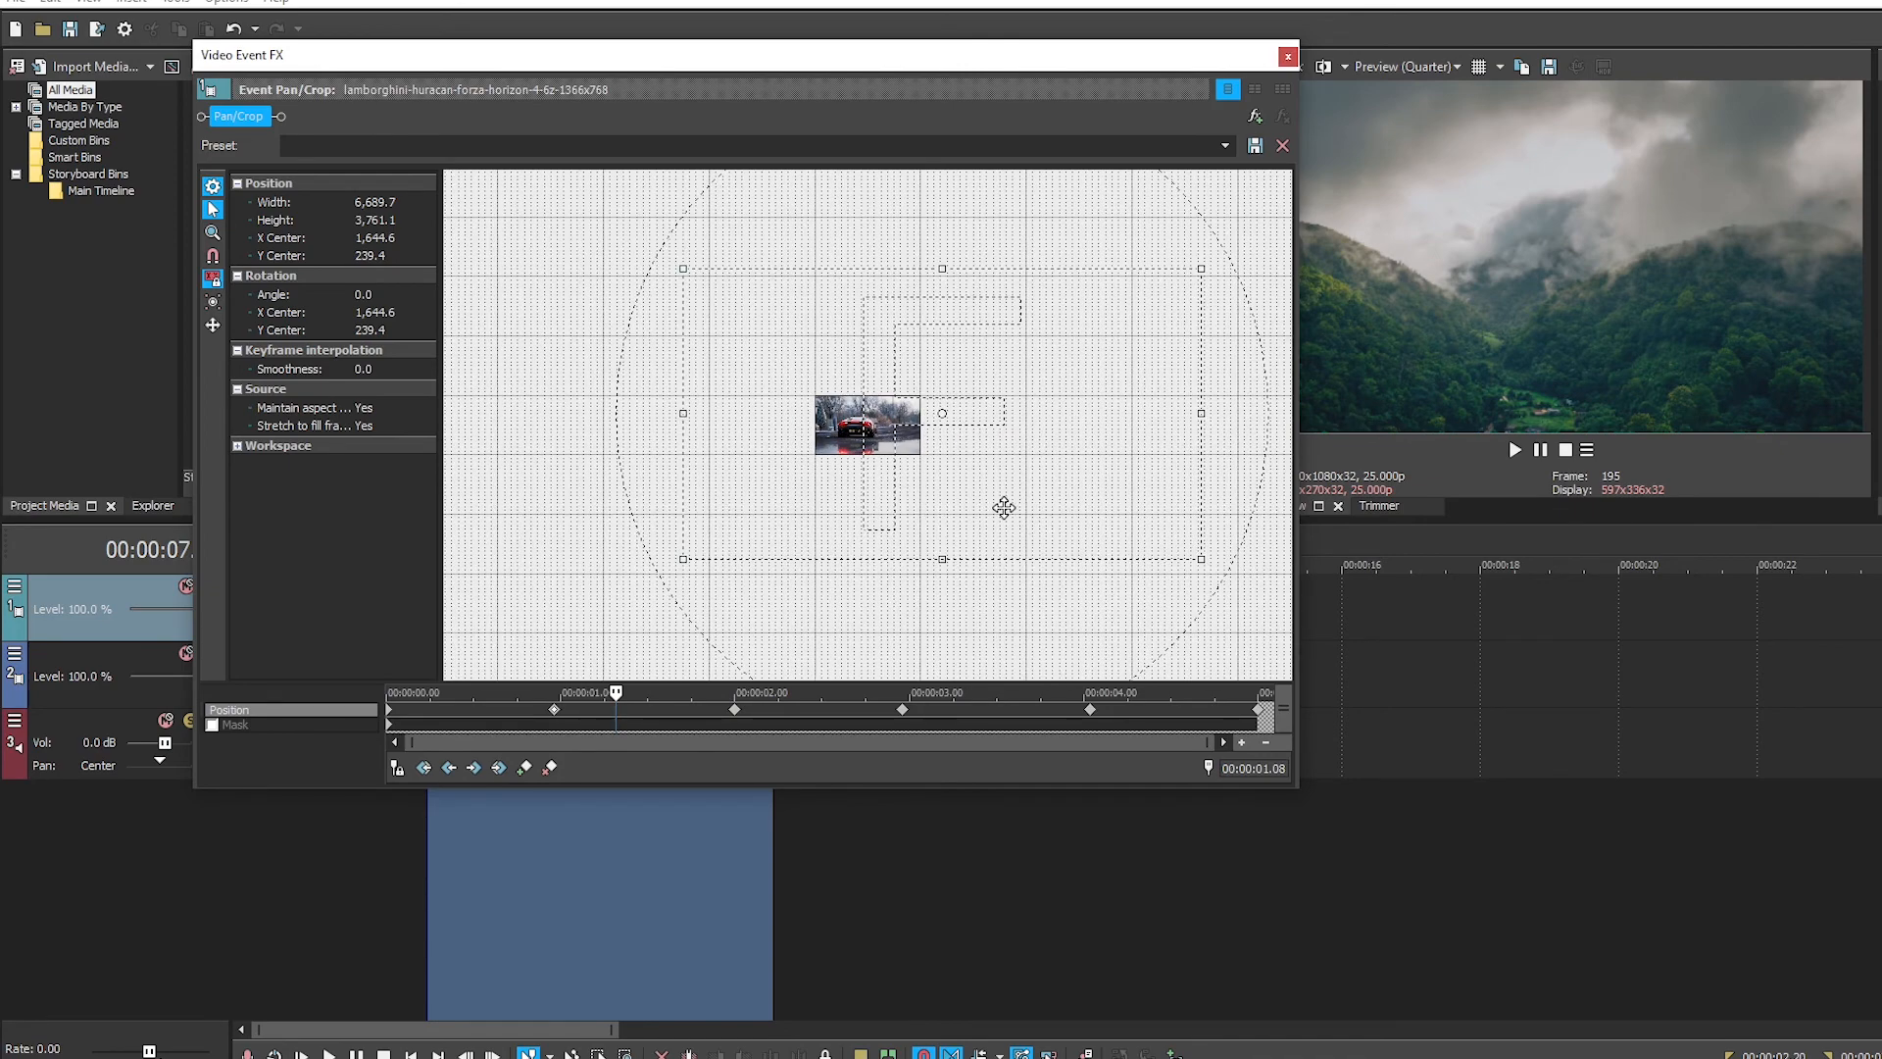
left_click_drag(993, 511, 887, 513)
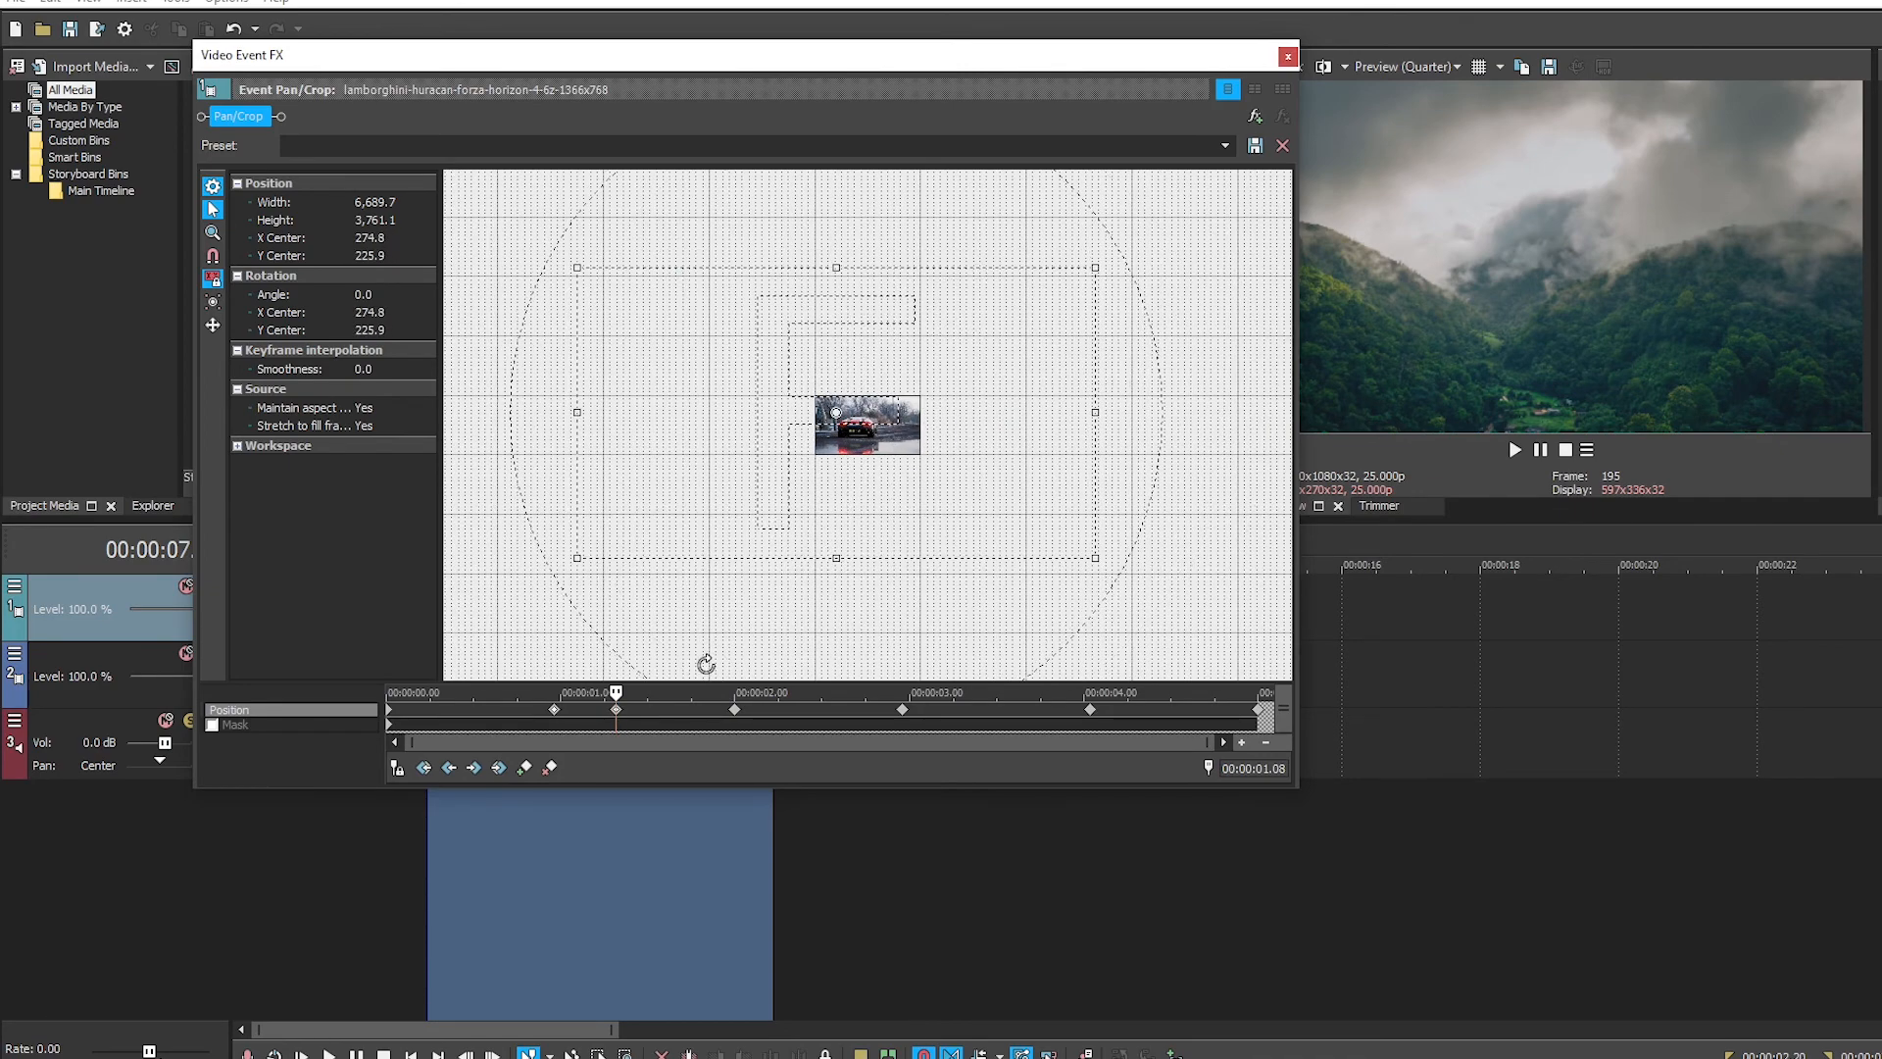
left_click_drag(950, 353, 1023, 319)
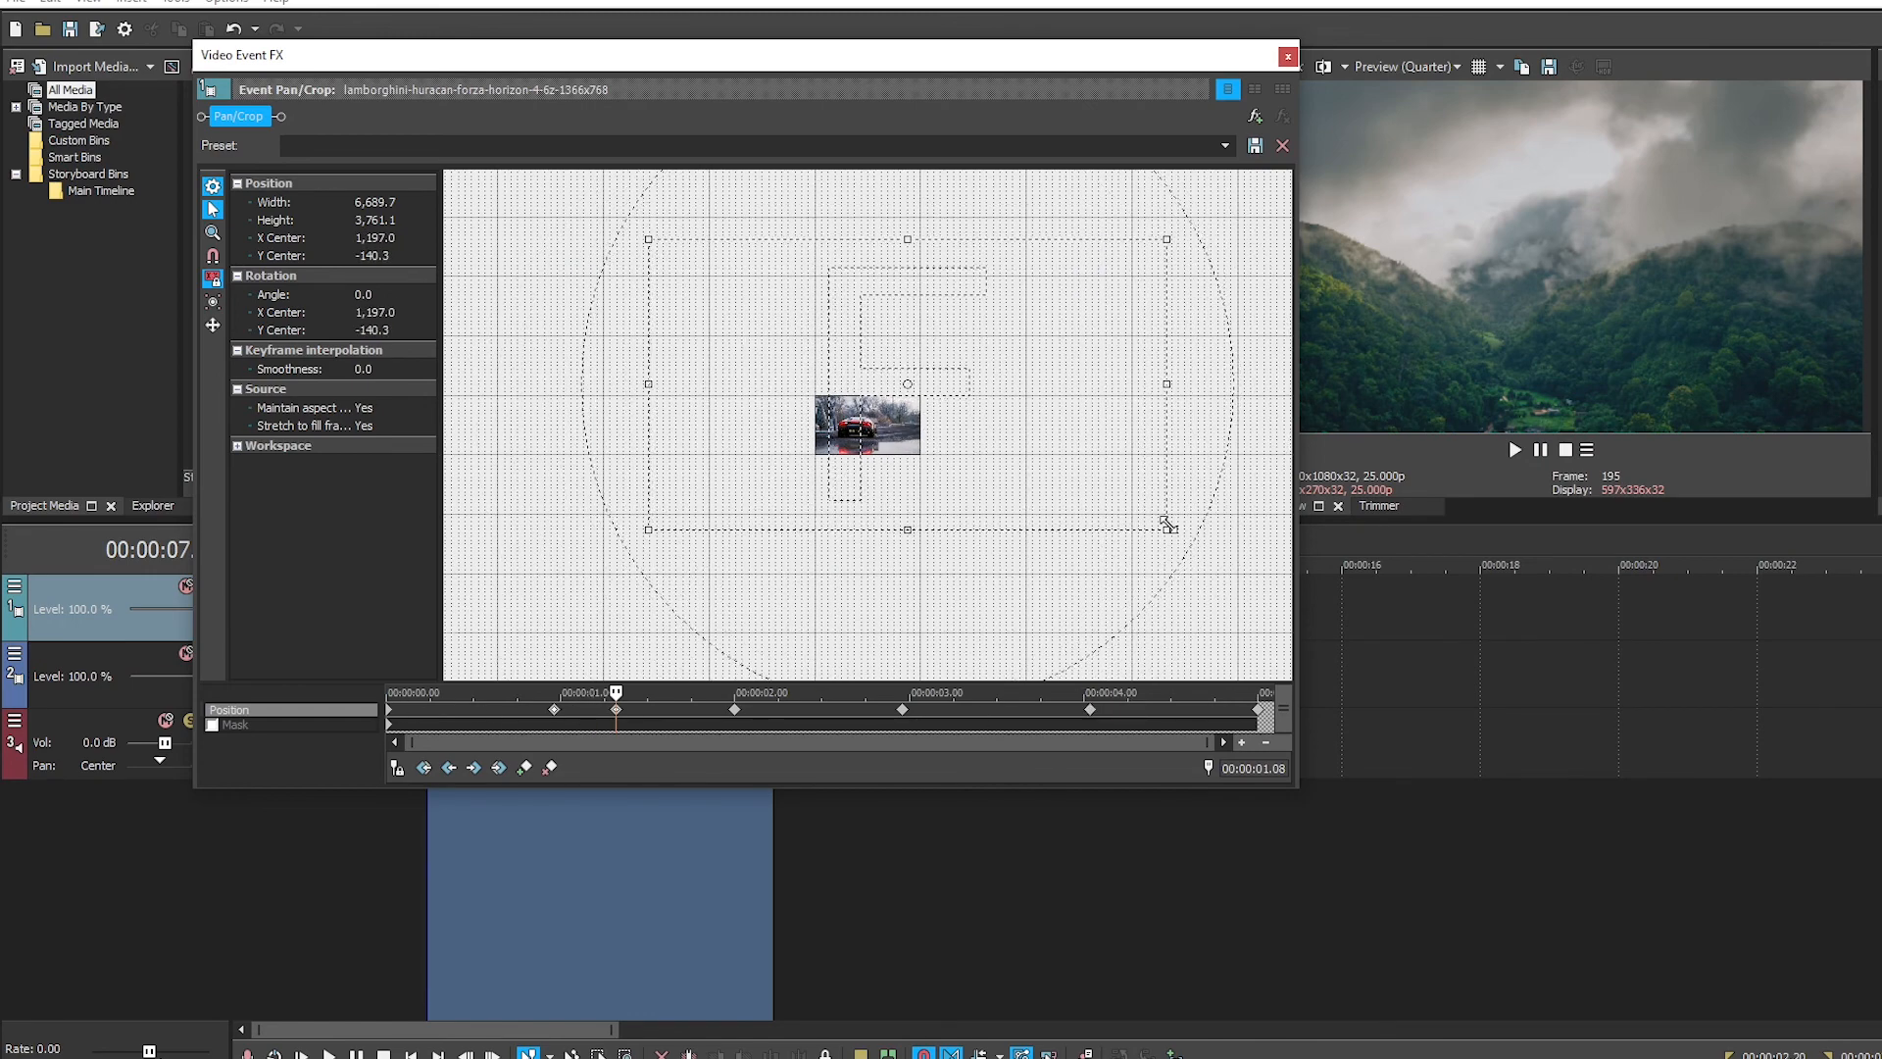
mouse_move(1166, 527)
left_mouse_down()
mouse_move(1003, 408)
mouse_move(1156, 523)
left_mouse_up()
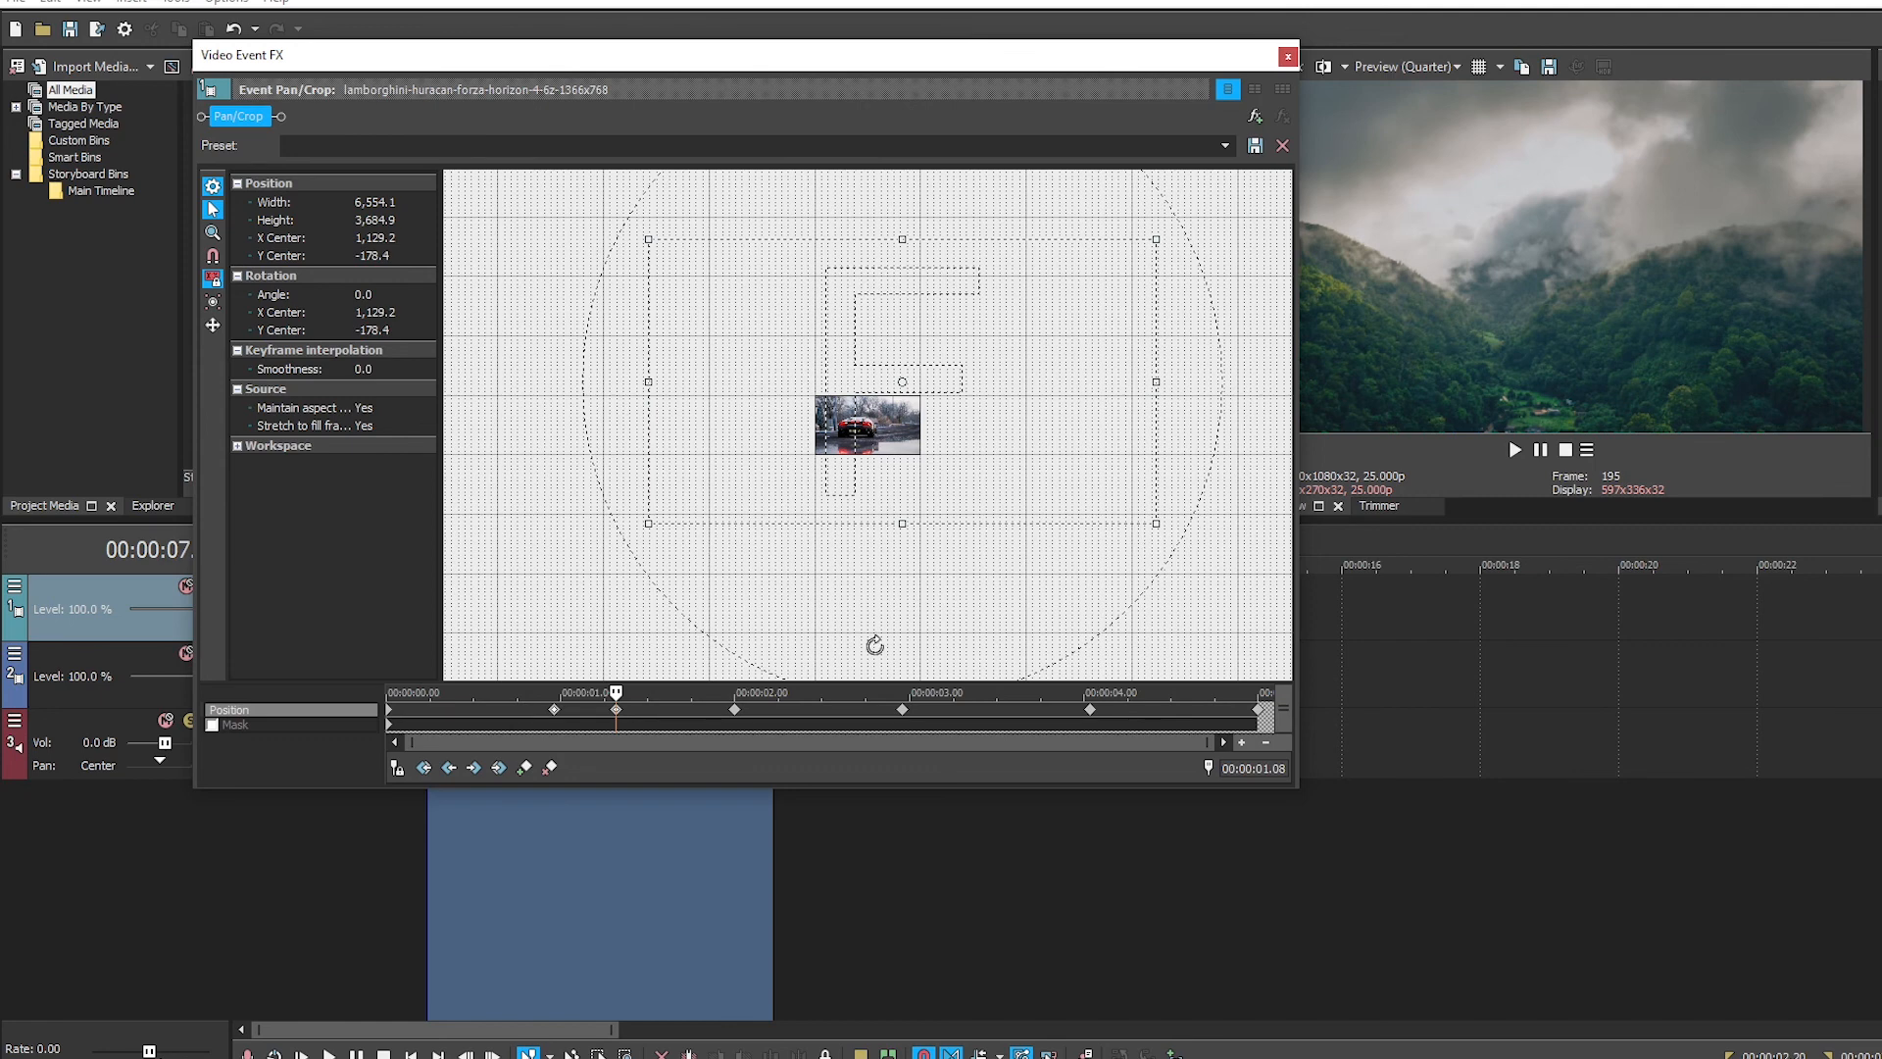